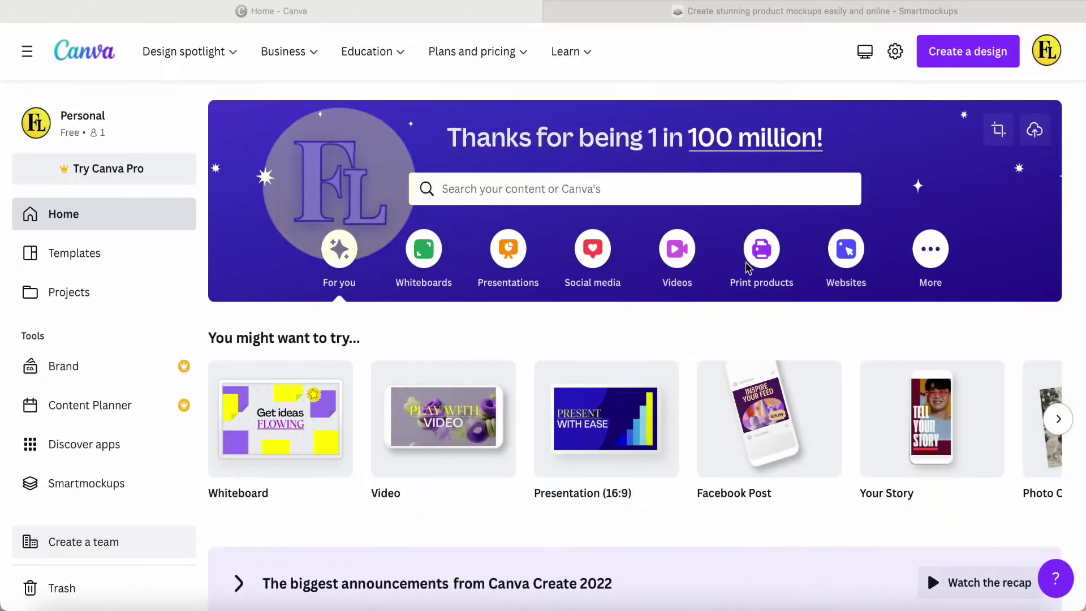
Open the Packaging > Beverages mockup collection in Smartmockups
left_click(744, 16)
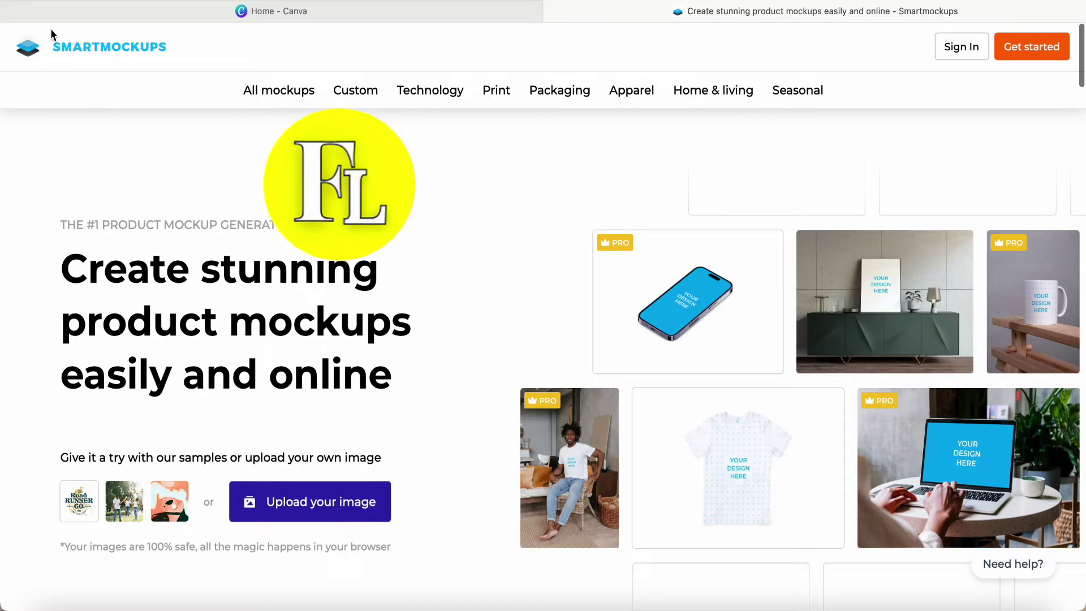
mouse_move(561, 101)
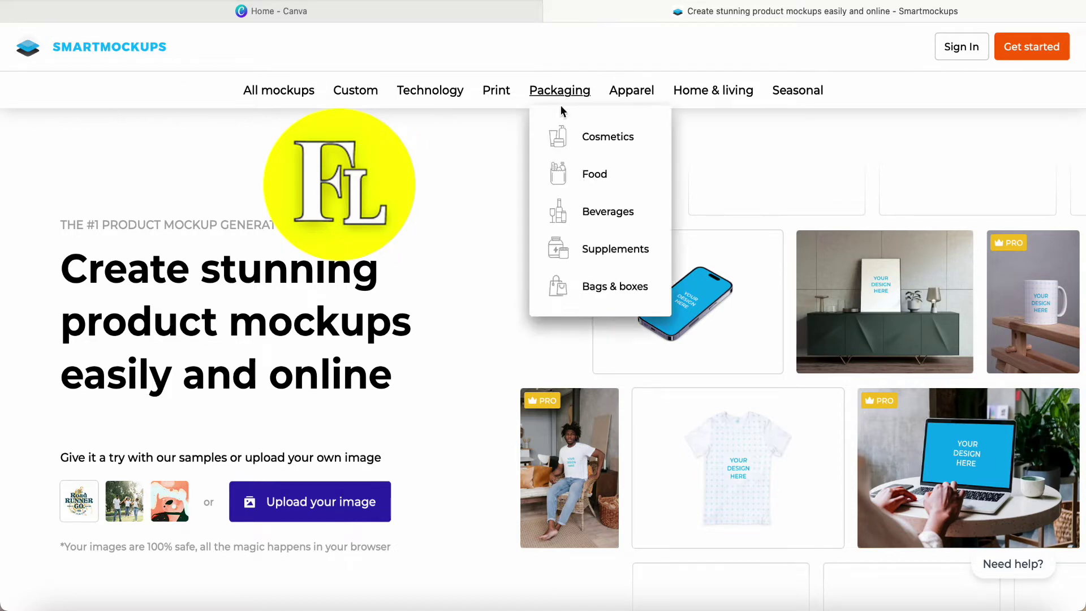
left_click(608, 215)
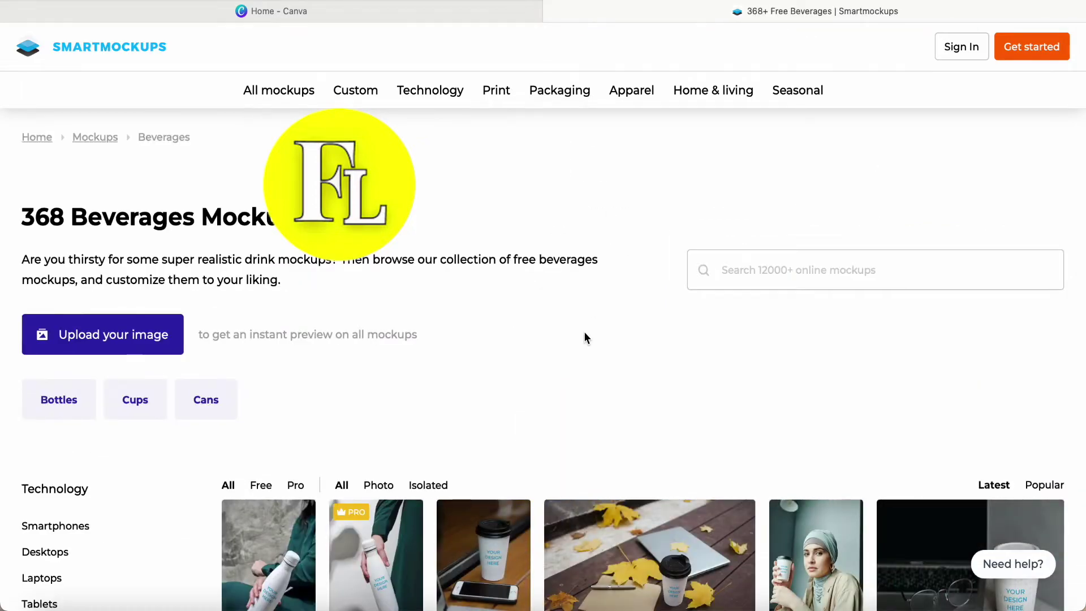
Open the 500ml can mockup (650x1220 design area), then return to the Canva home page
scroll(585, 337, "down", 5)
scroll(584, 337, "down", 5)
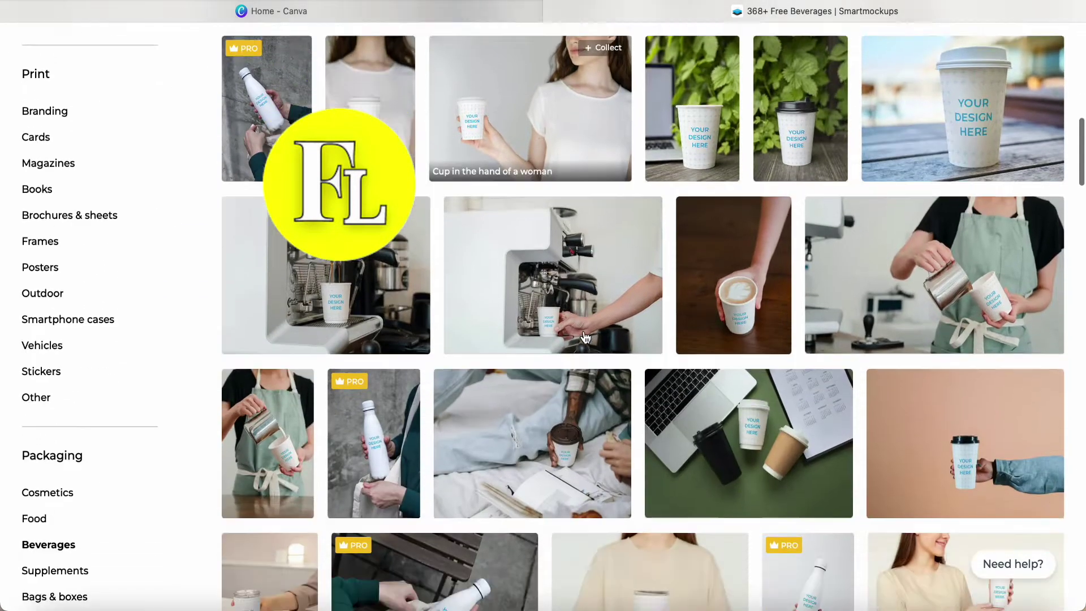
scroll(494, 354, "down", 5)
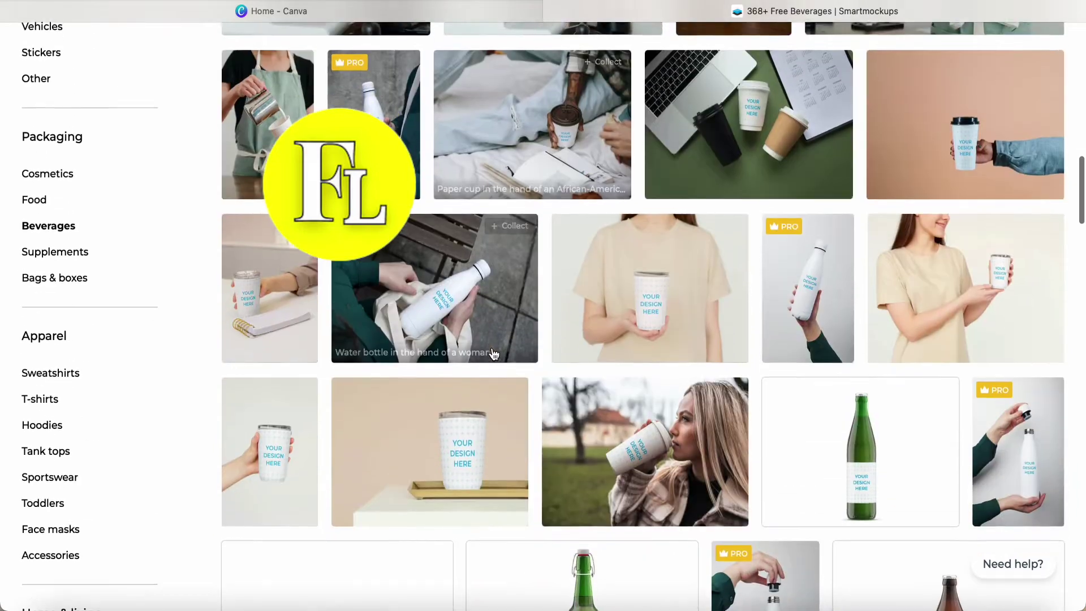
scroll(608, 291, "down", 10)
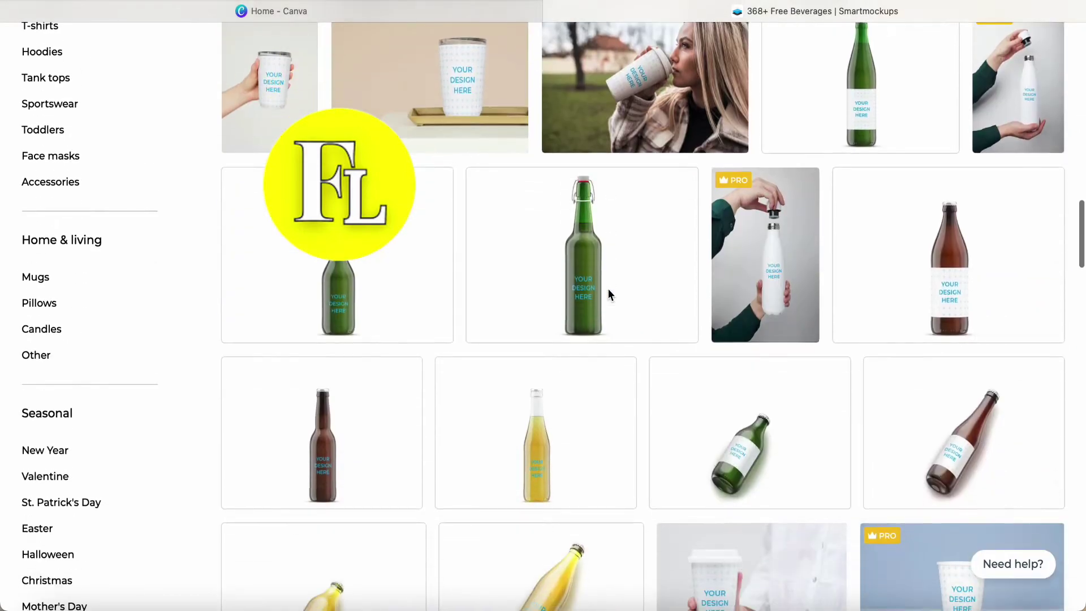
scroll(607, 294, "down", 4)
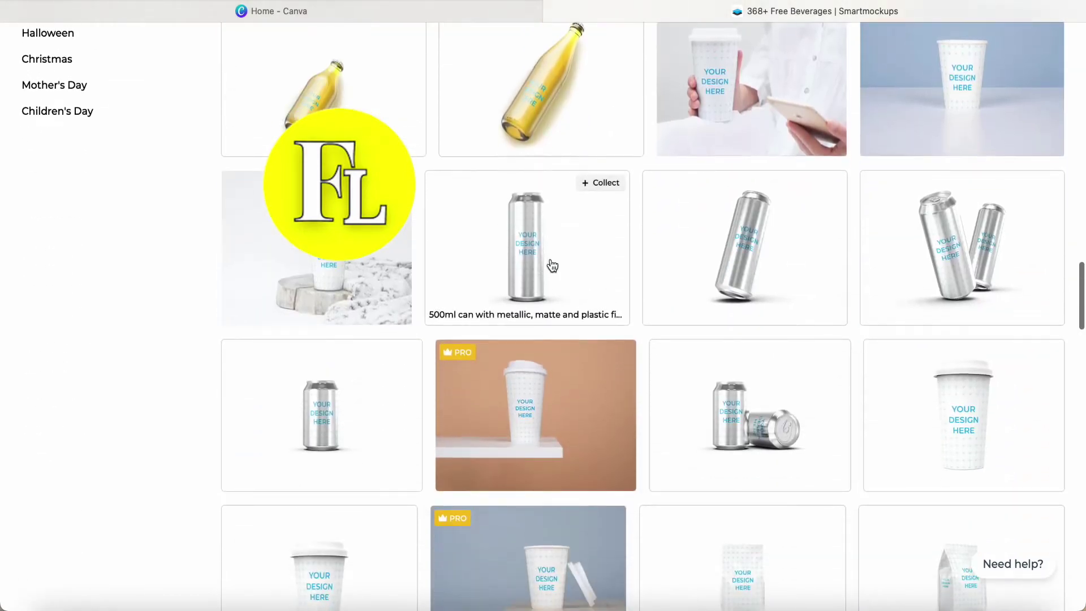
left_click(538, 246)
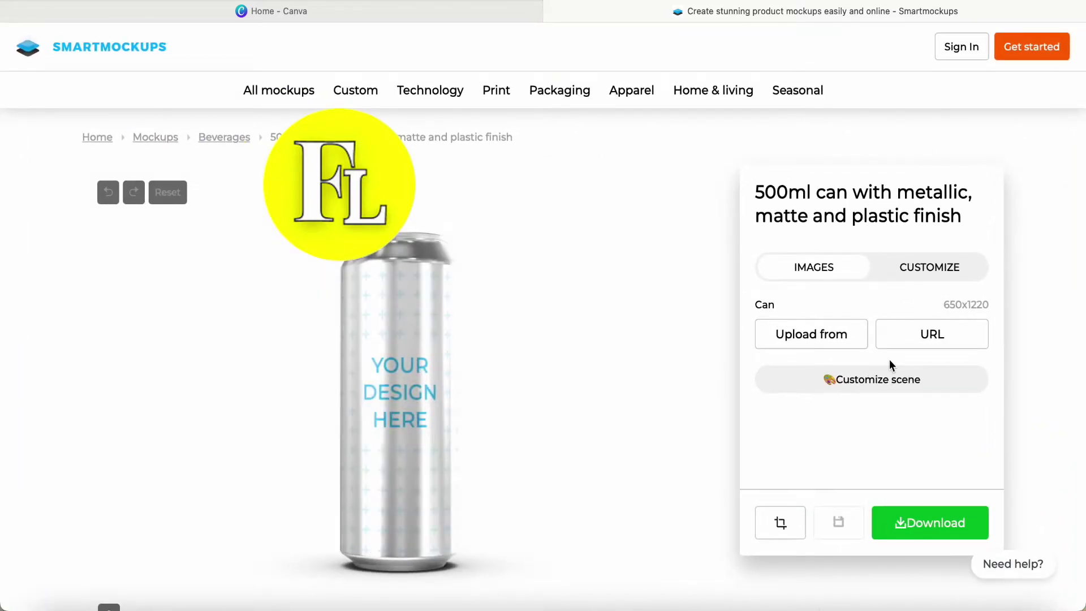
left_click(373, 15)
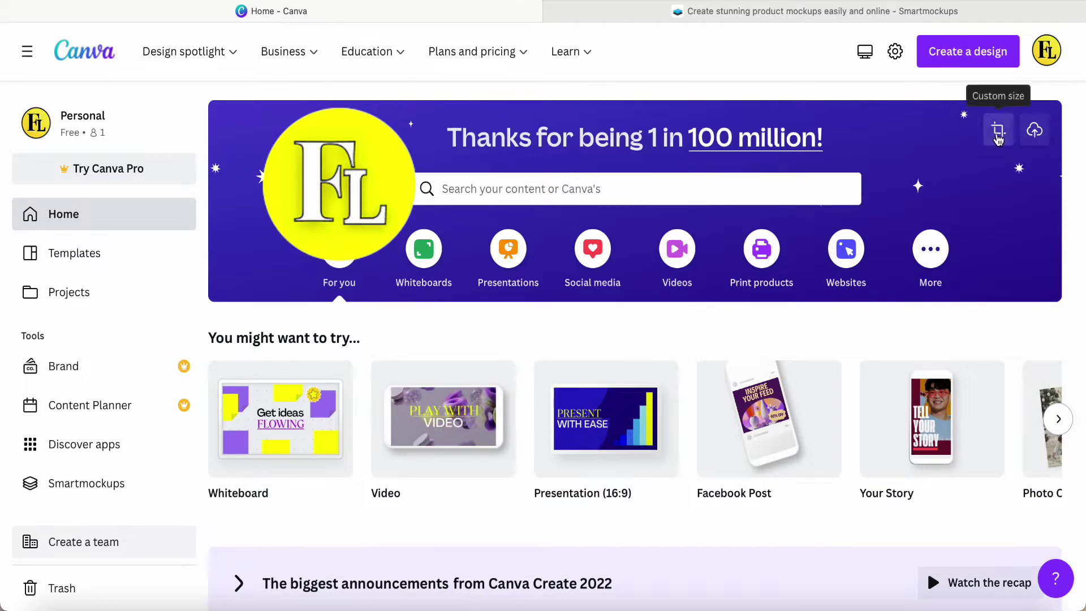
Create a blank 650 × 1220 px design from the recent custom sizes
left_click(998, 135)
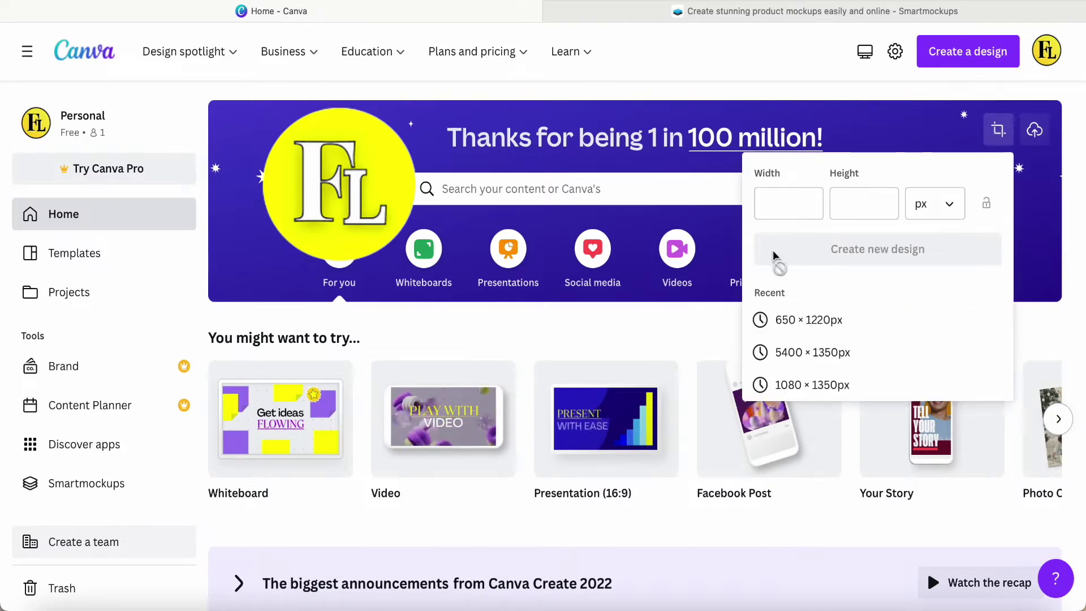
left_click(808, 330)
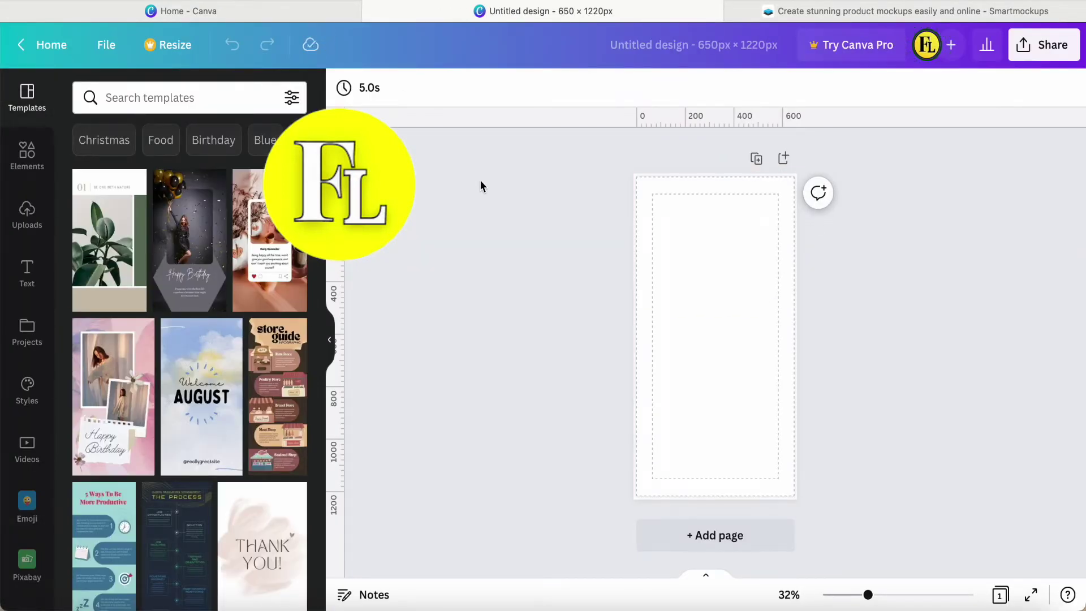
left_click(735, 246)
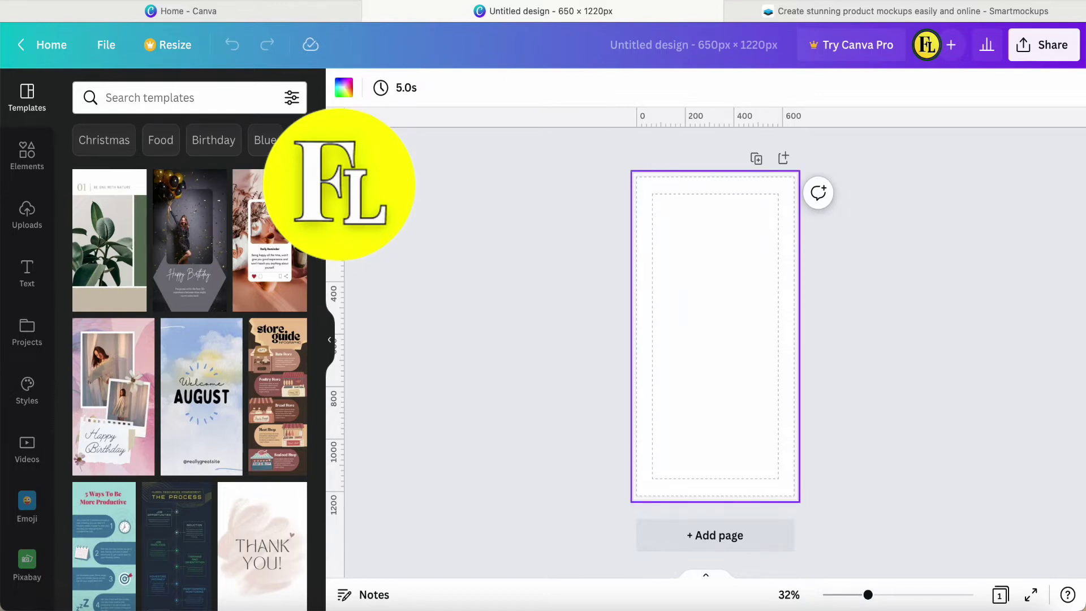
left_click(103, 52)
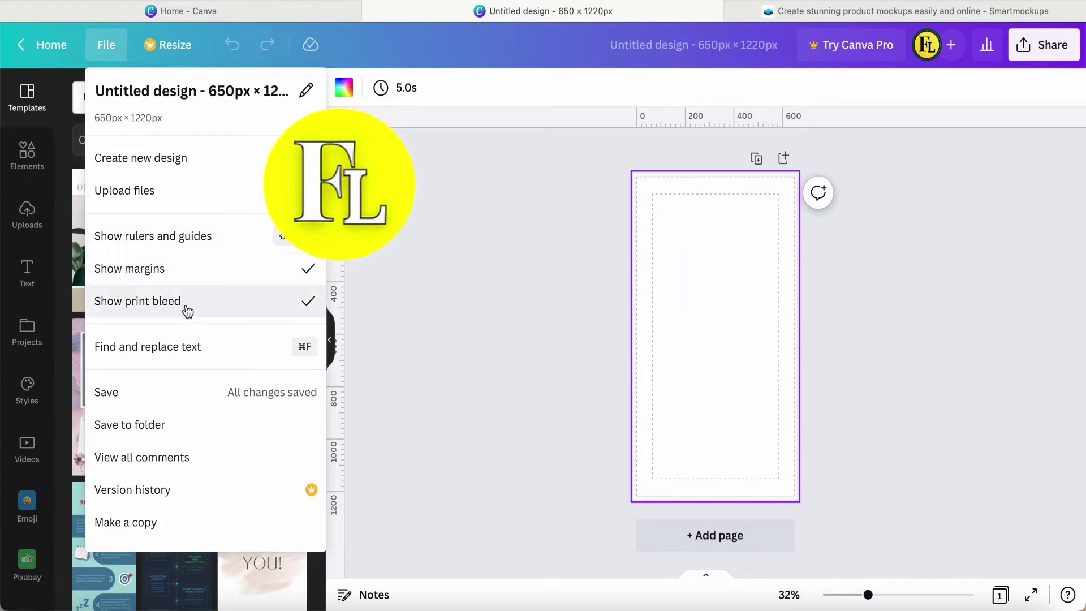
left_click(661, 218)
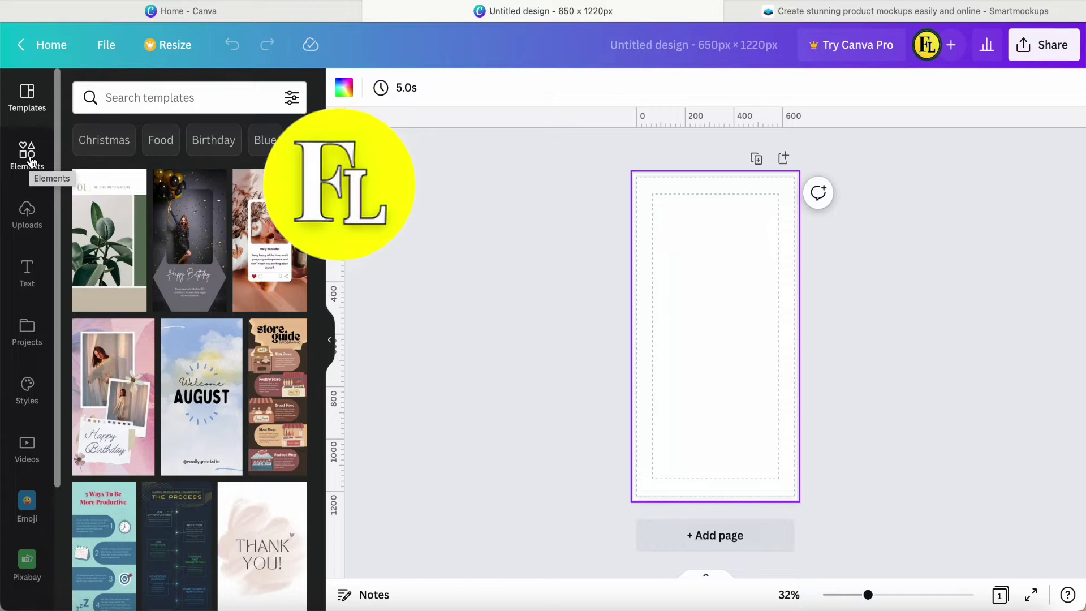
left_click(32, 163)
Search Elements for 'lime' and add a lime slice graphic to the page
left_click(156, 100)
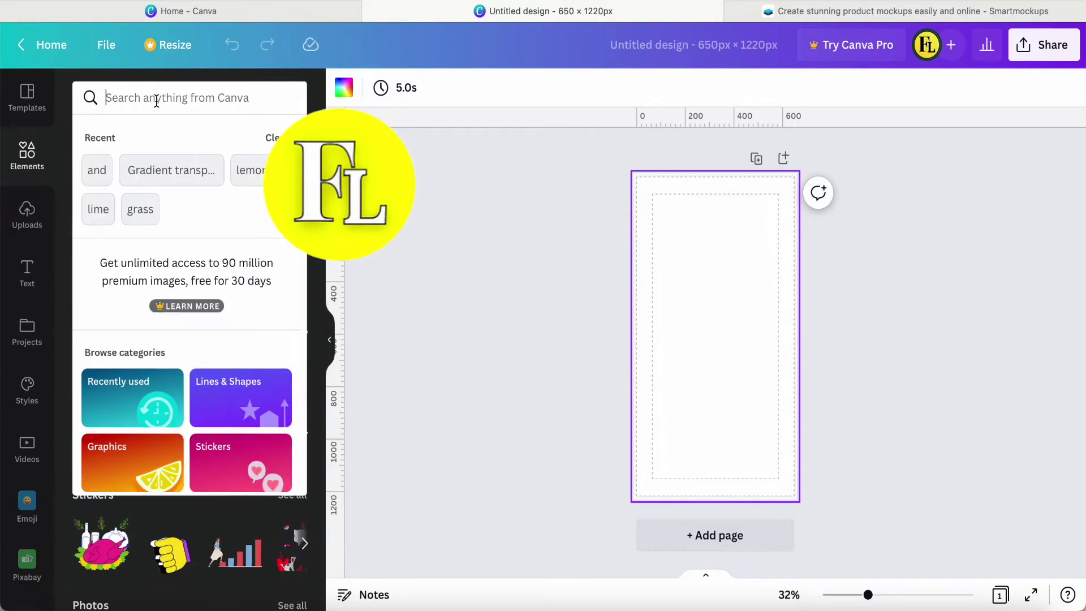
type("lime")
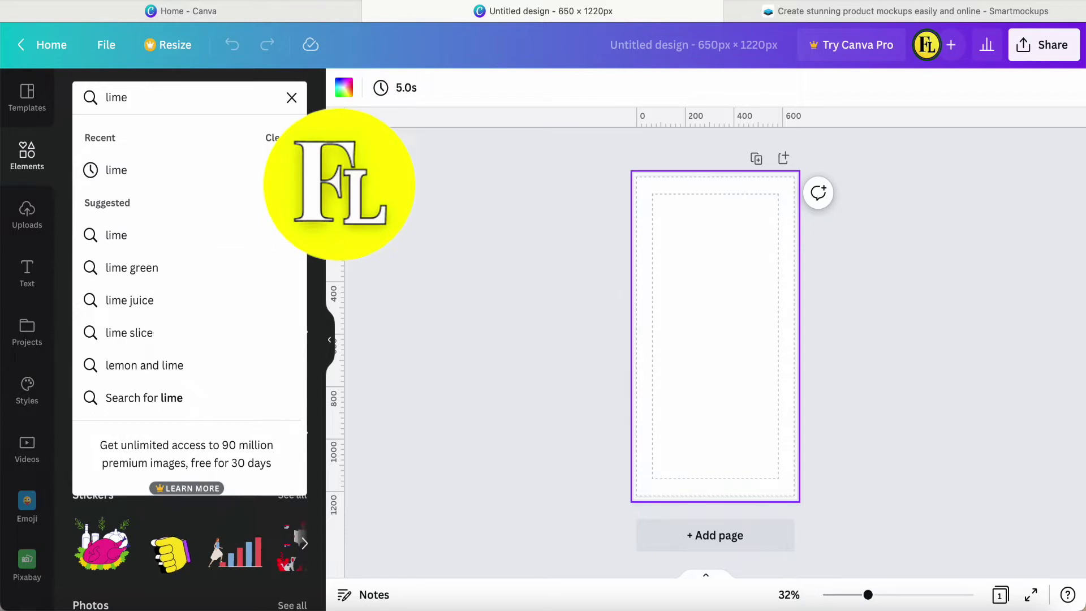
key("Return")
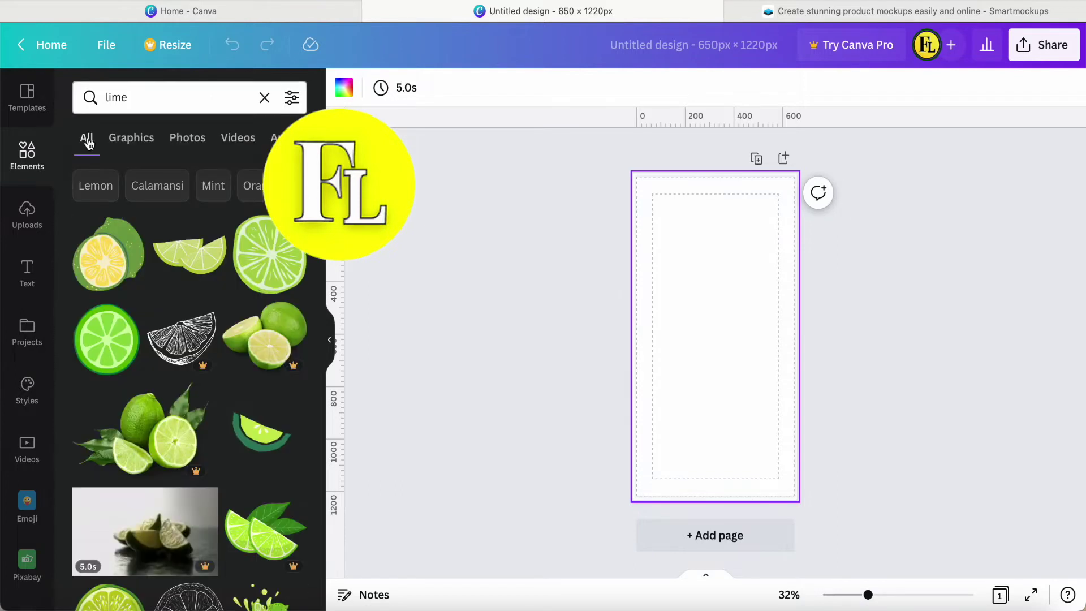
left_click(182, 262)
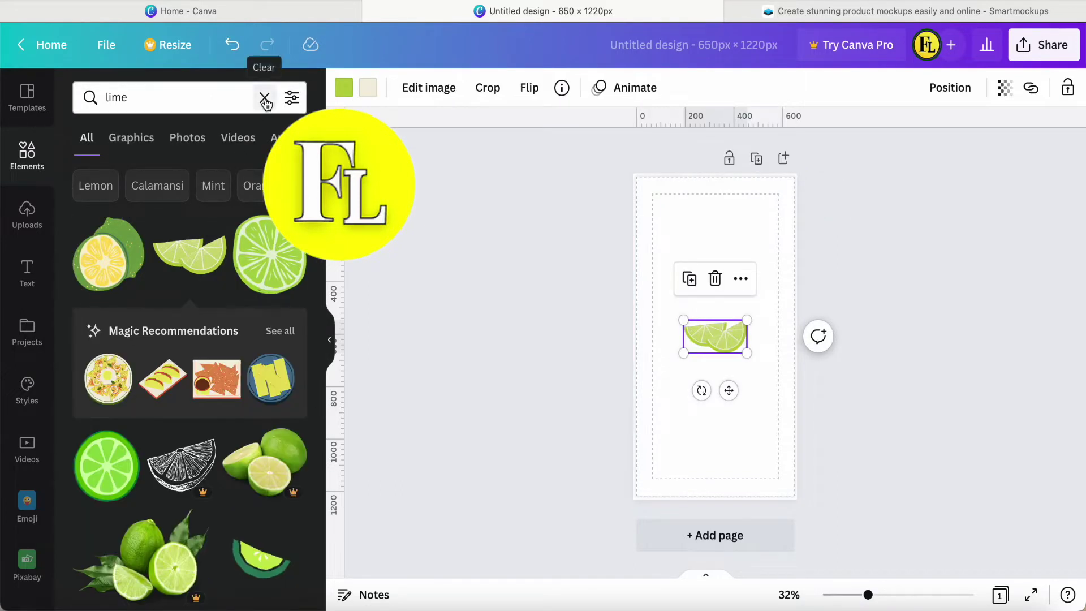
Search 'lemon', add a lemon slice graphic and place it below the lime
left_click(264, 99)
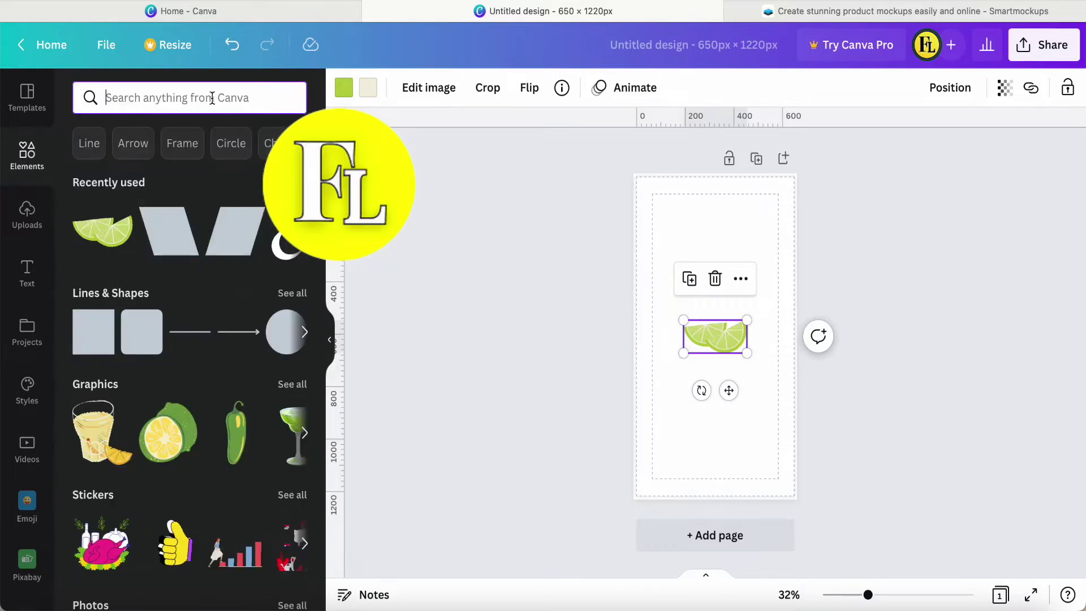
type("lemon")
key("Return")
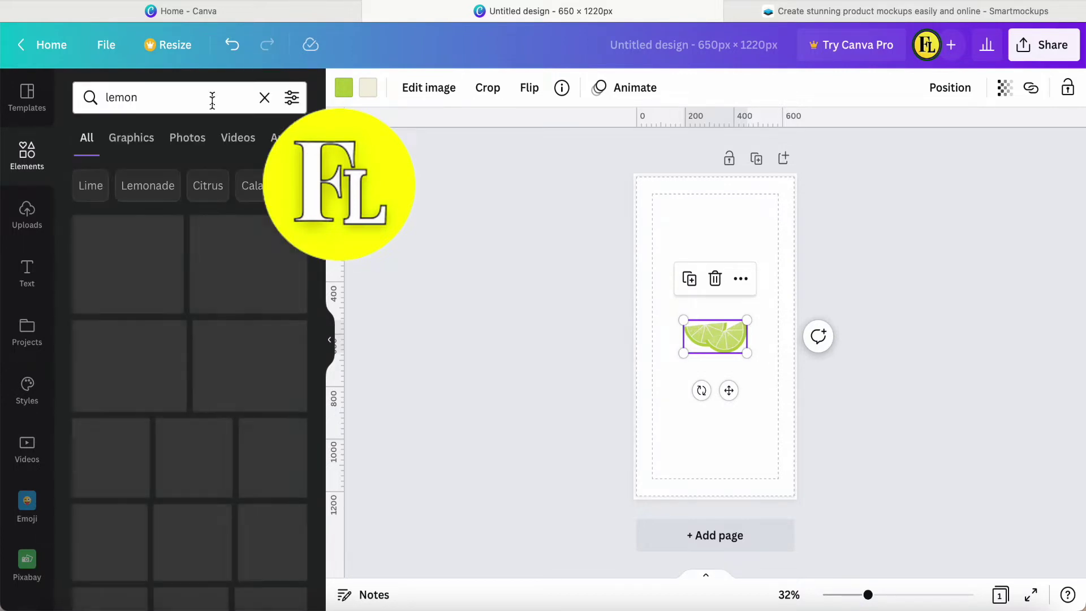
left_click(110, 253)
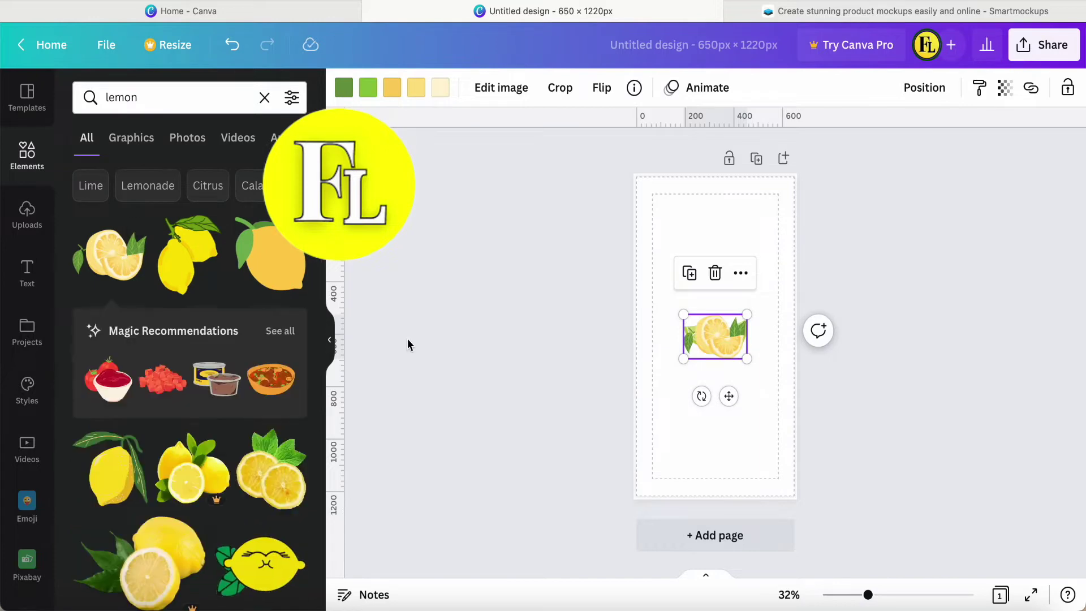
left_click(507, 364)
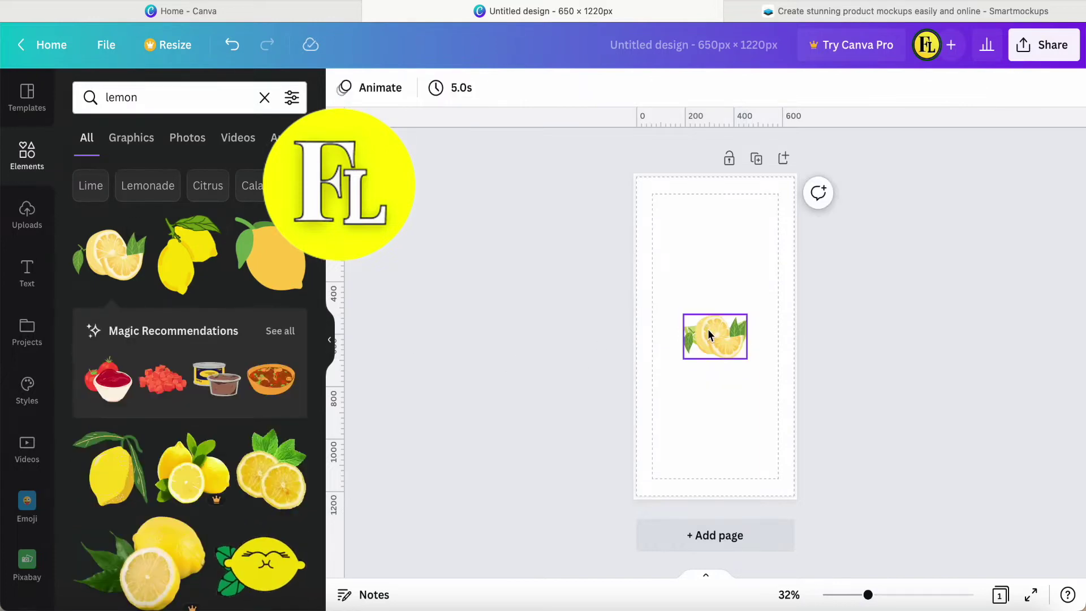
left_click_drag(709, 334, 709, 373)
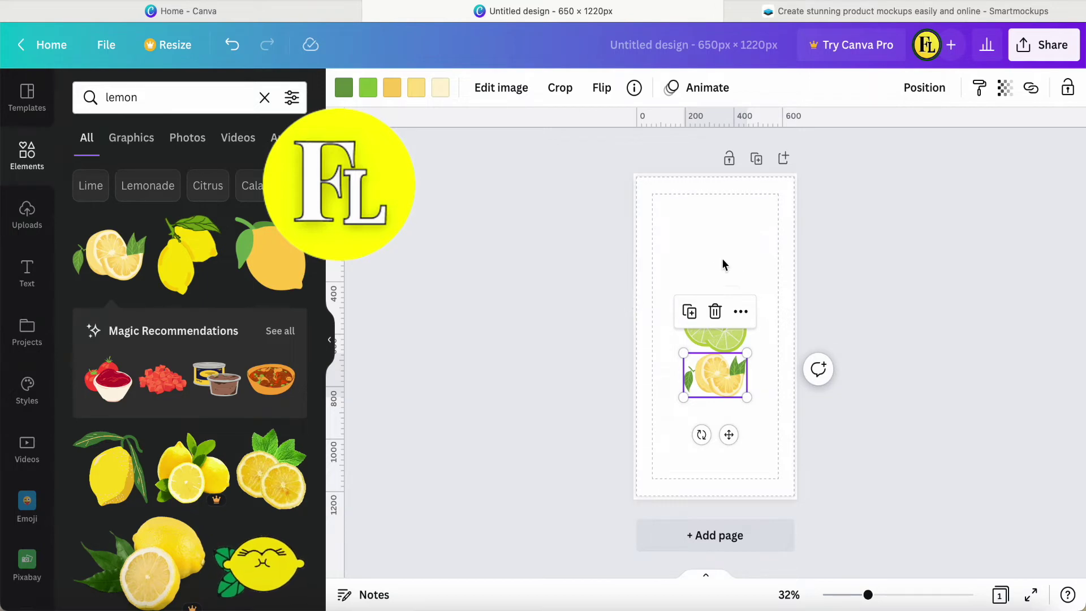
left_click(707, 242)
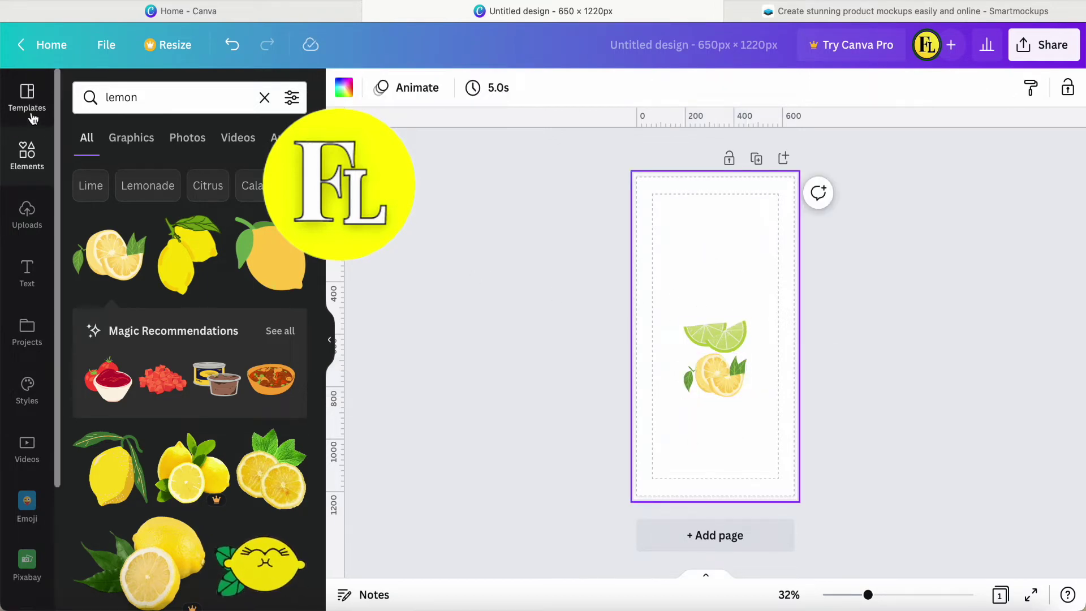
Clear the lemon search and start a new search for 'gr'
left_click(264, 94)
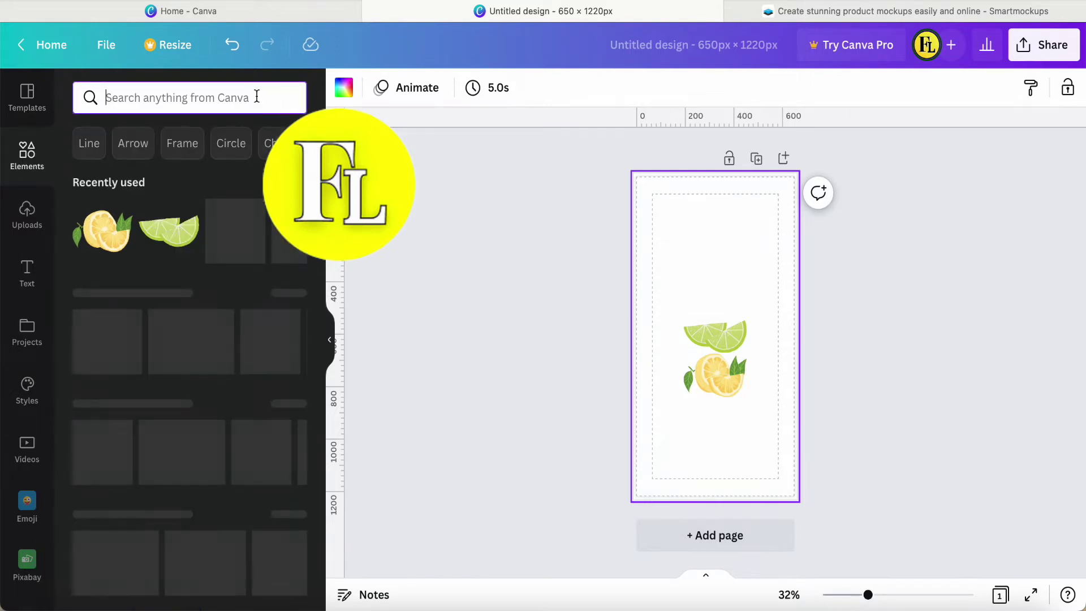
left_click(187, 99)
type("gr")
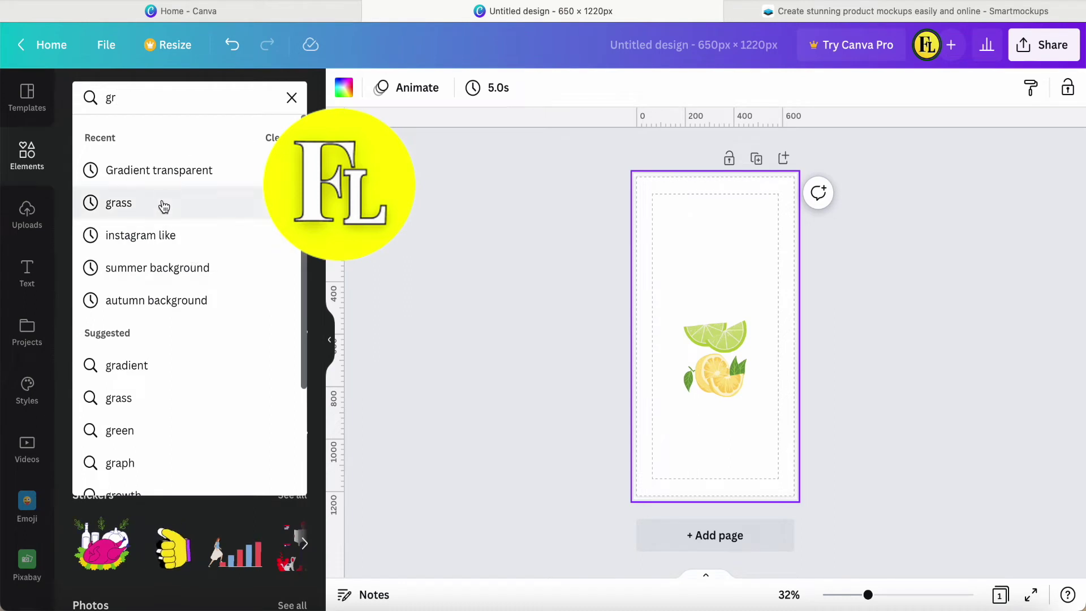
Add the purple 'Gradient transparent' element and rotate it 90° so purple is on top
left_click(159, 170)
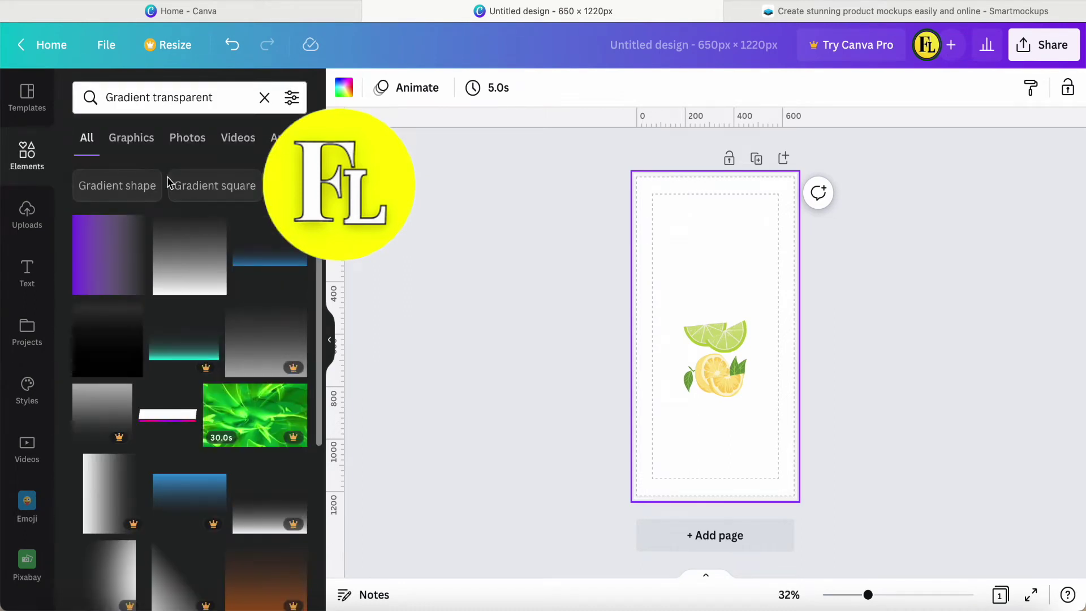
left_click(74, 218)
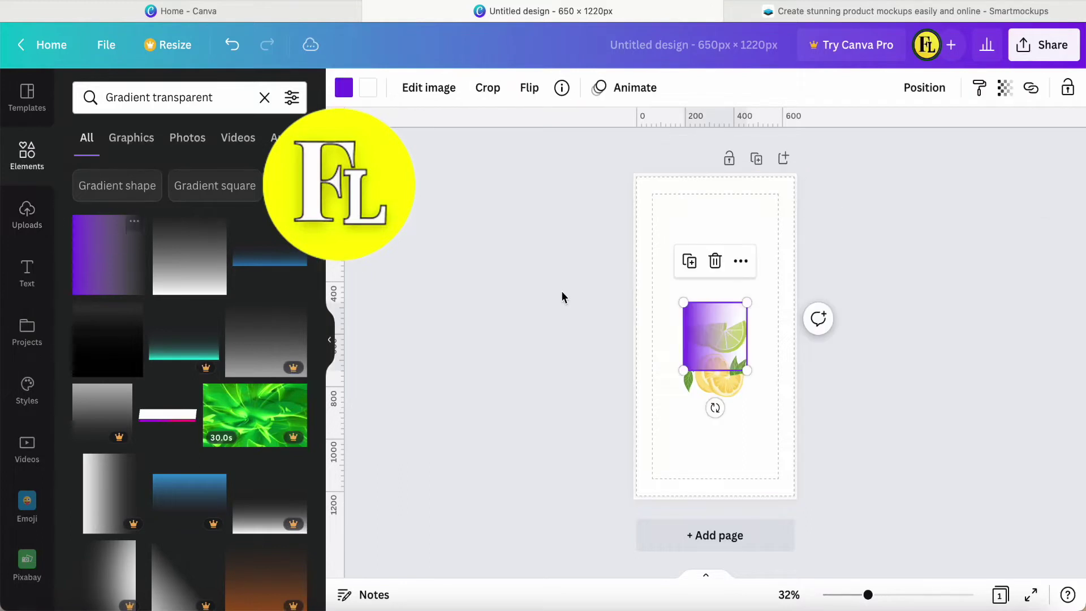
left_click_drag(715, 408, 615, 337)
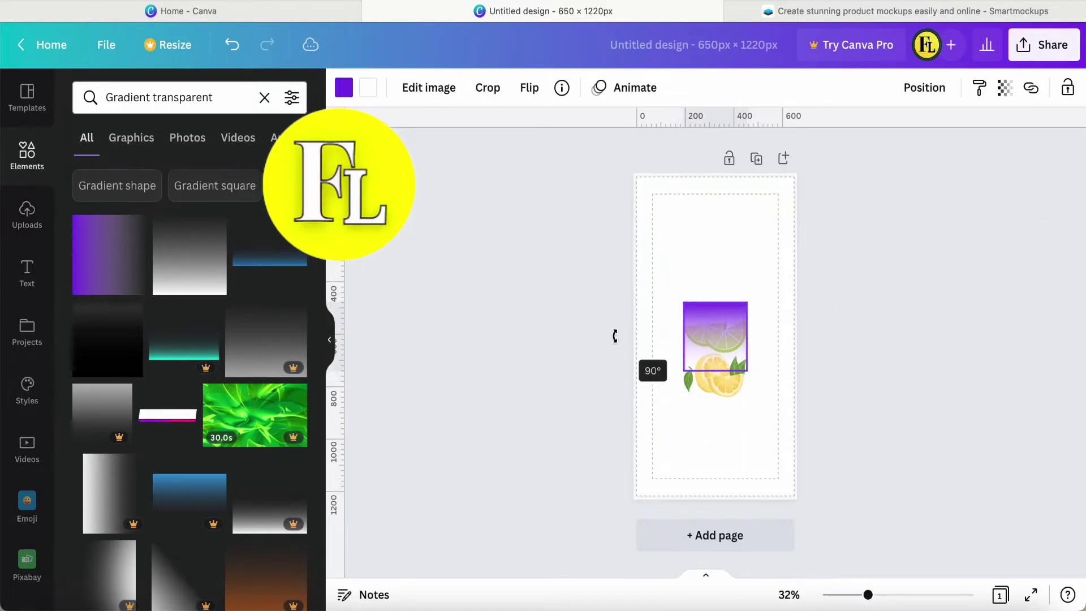
left_click_drag(615, 341, 615, 341)
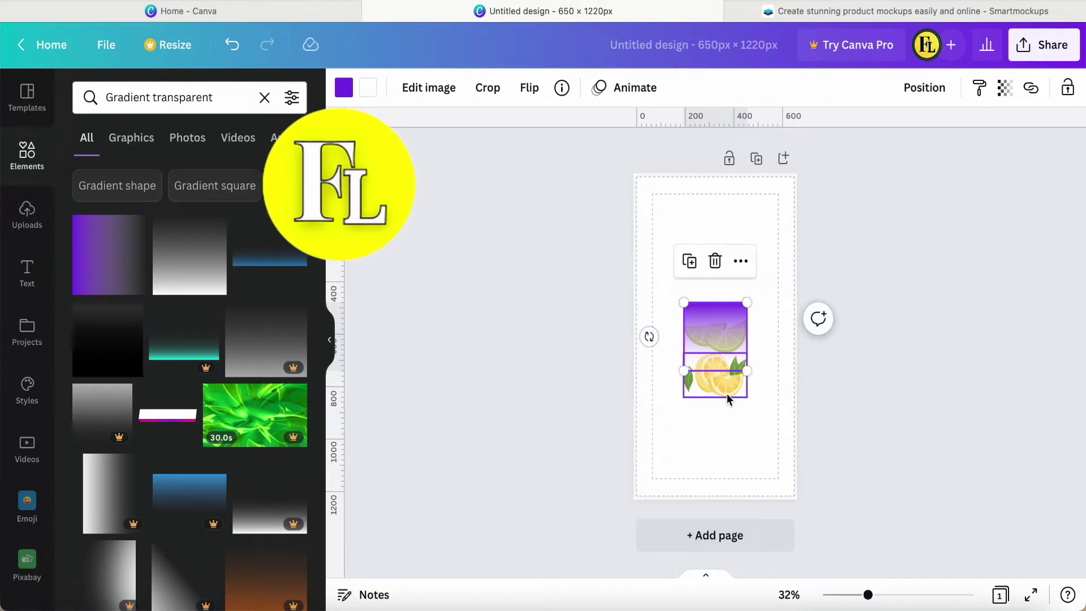
Stretch the gradient to about 1220×1220 and centre it over the label page
left_click_drag(867, 601, 875, 595)
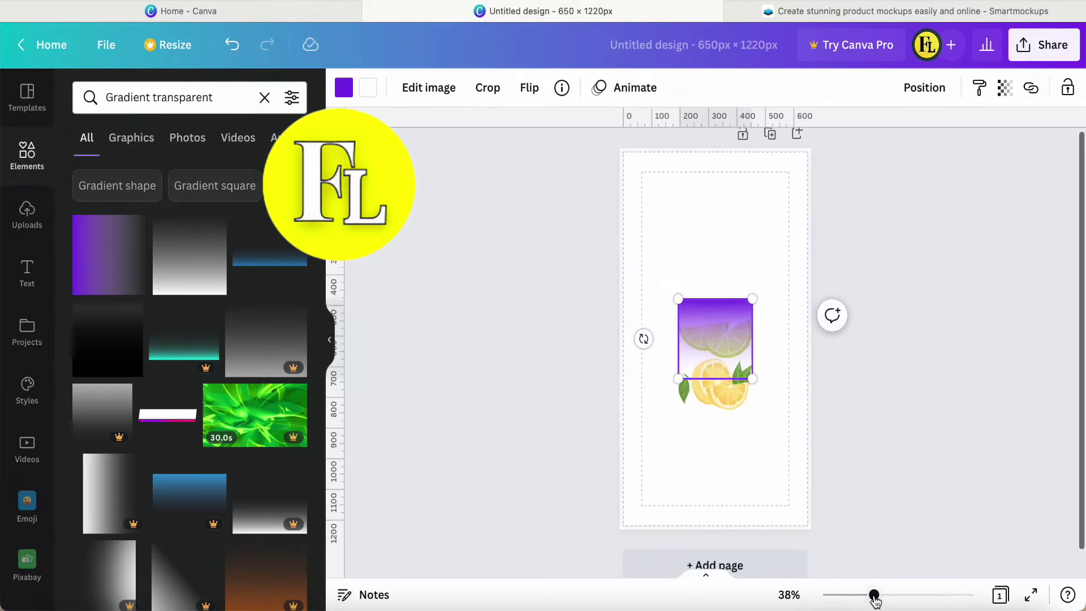
left_click_drag(712, 349, 976, 514)
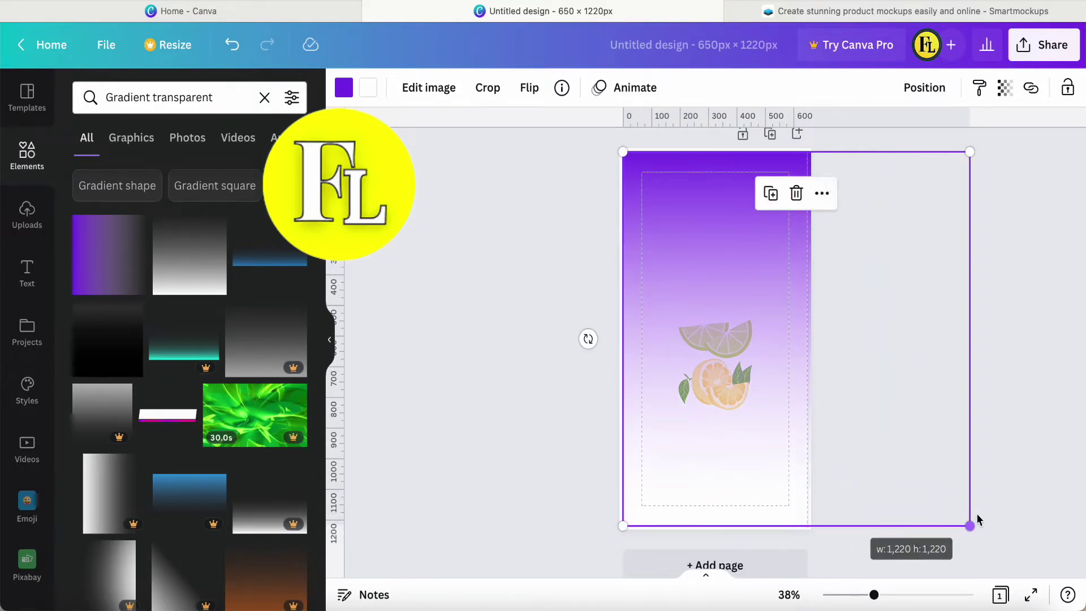
left_click_drag(701, 237, 620, 236)
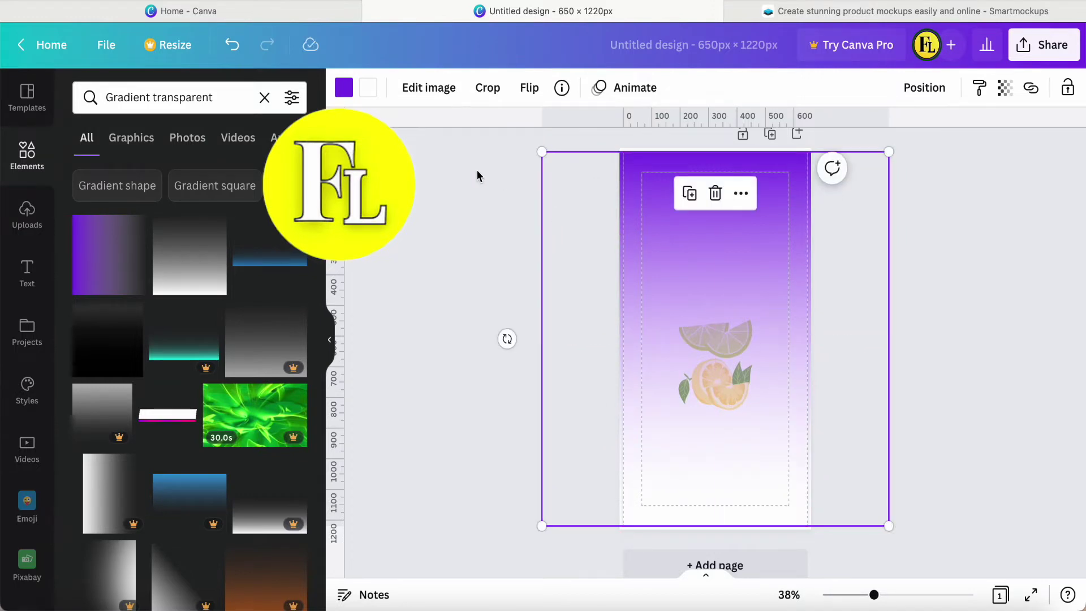
Recolour the gradient light green and send it behind the fruit graphics
left_click(343, 87)
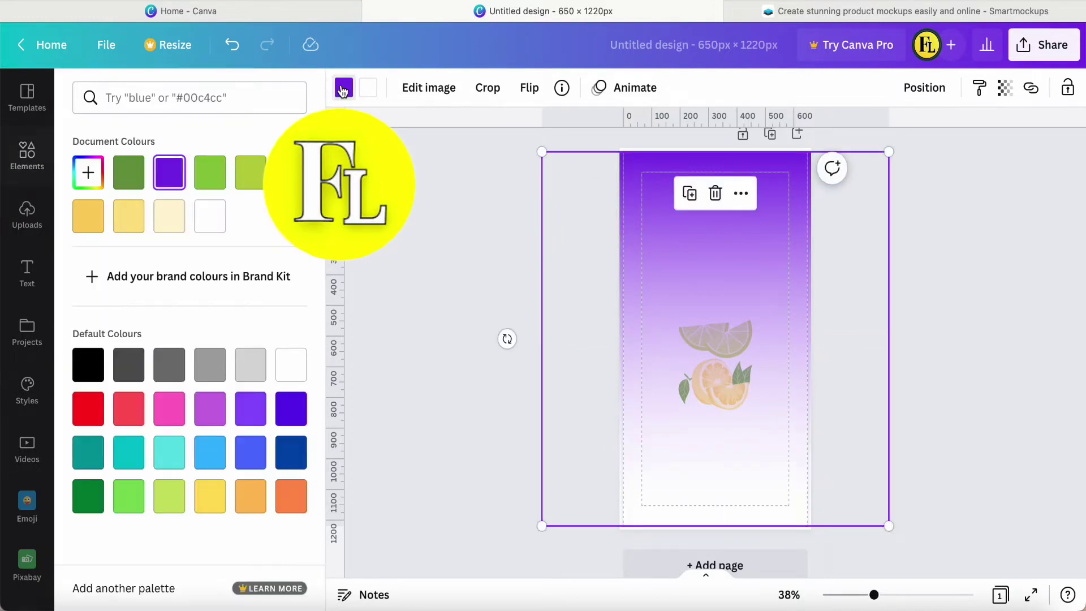
left_click(250, 181)
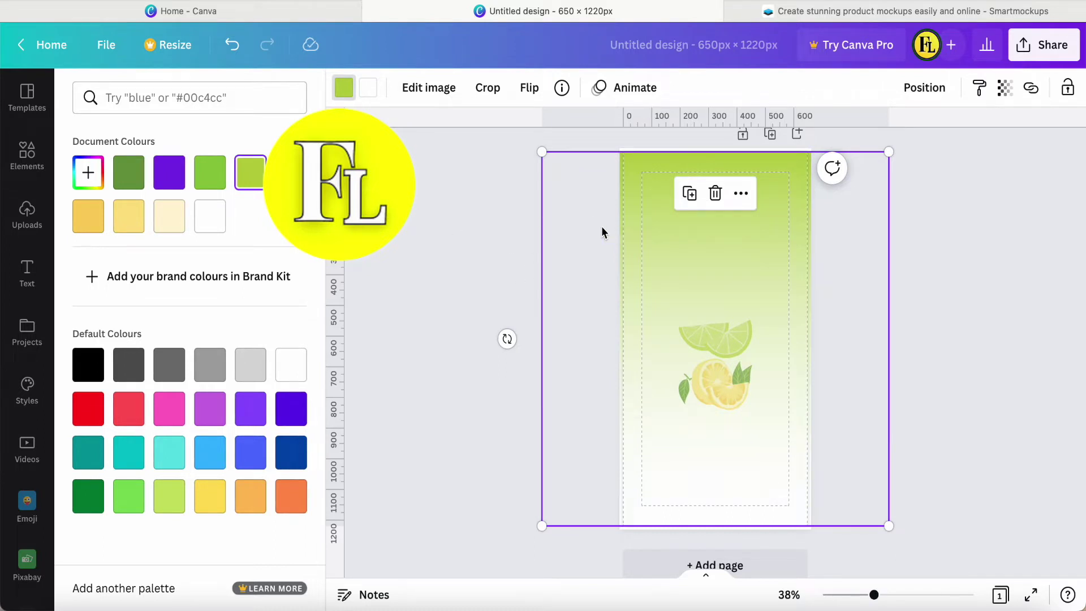
right_click(643, 226)
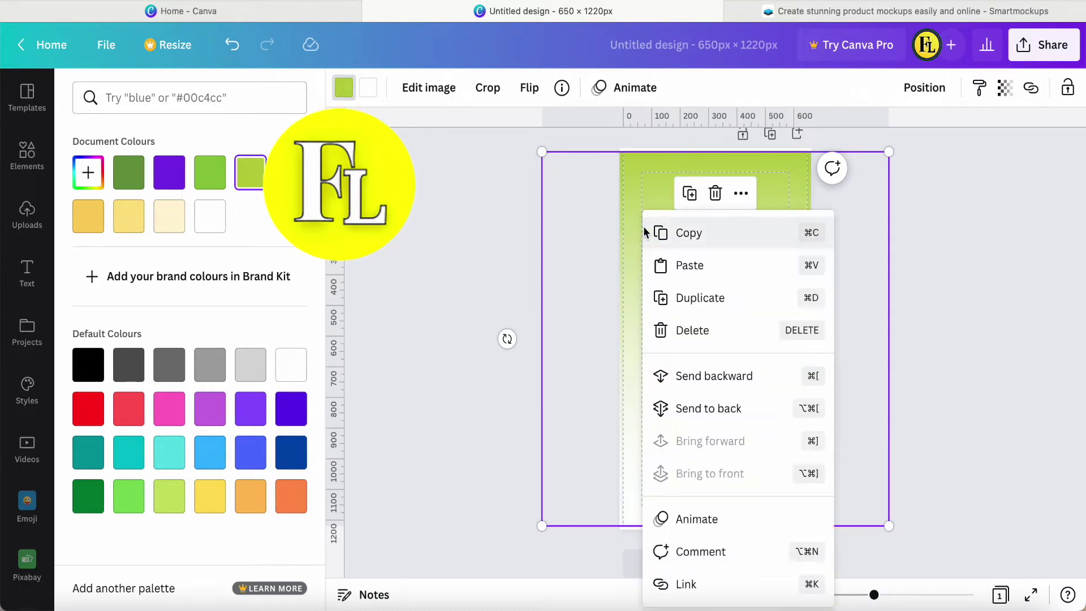
left_click(749, 414)
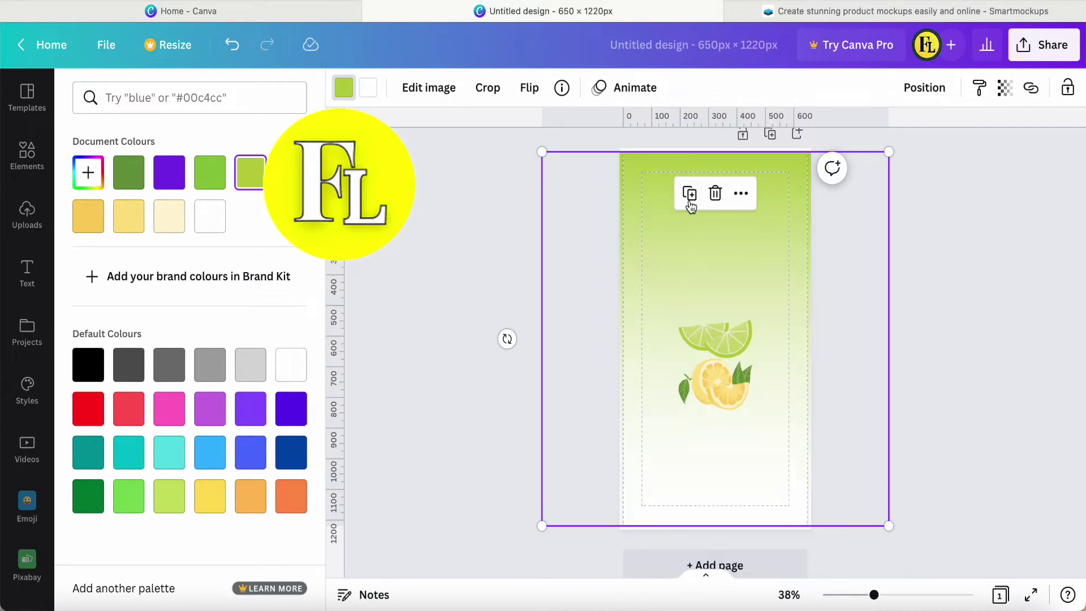
Duplicate the gradient, rotate the copy about -85° and recolour it yellow
left_click(689, 195)
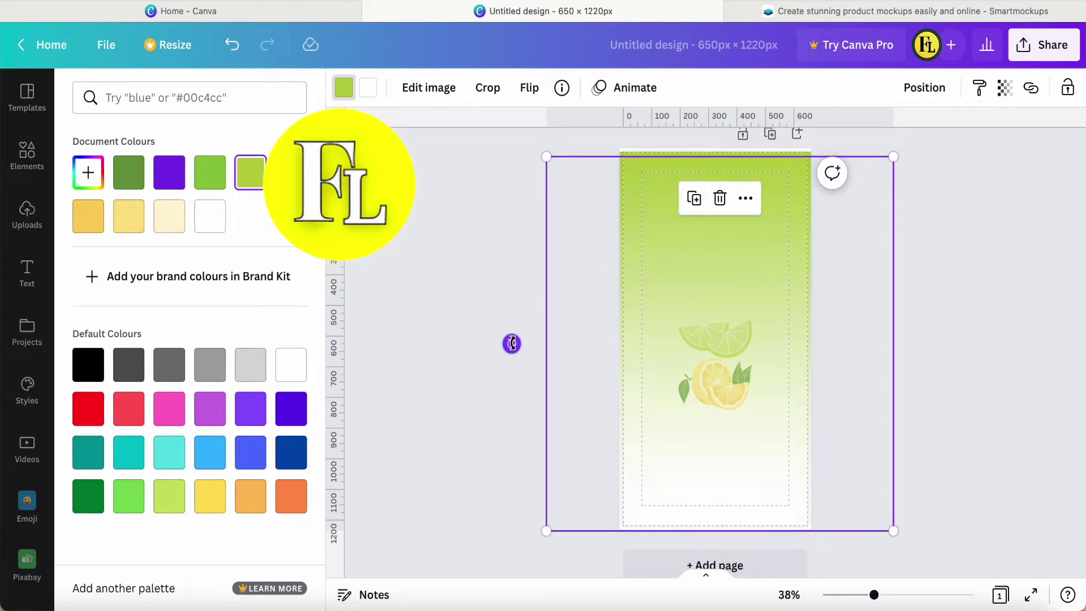
left_click_drag(512, 343, 1022, 342)
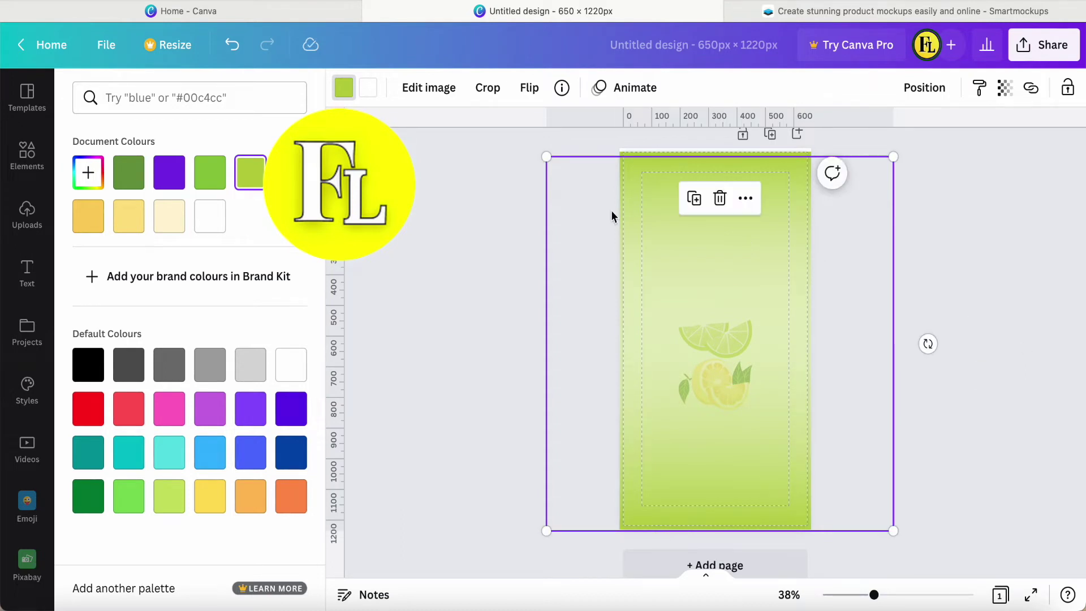
left_click(208, 500)
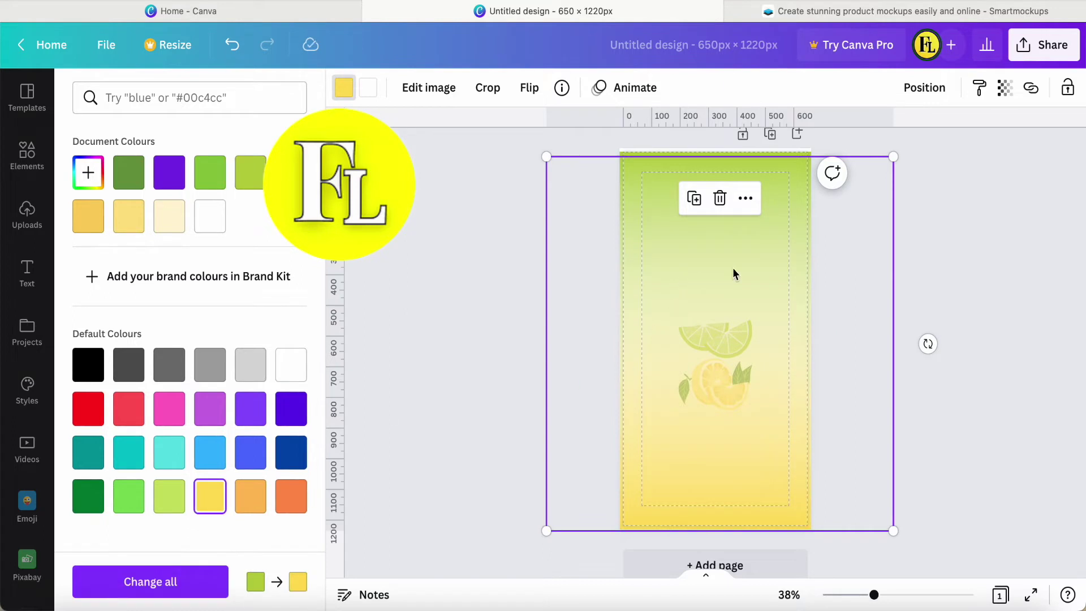
left_click(746, 203)
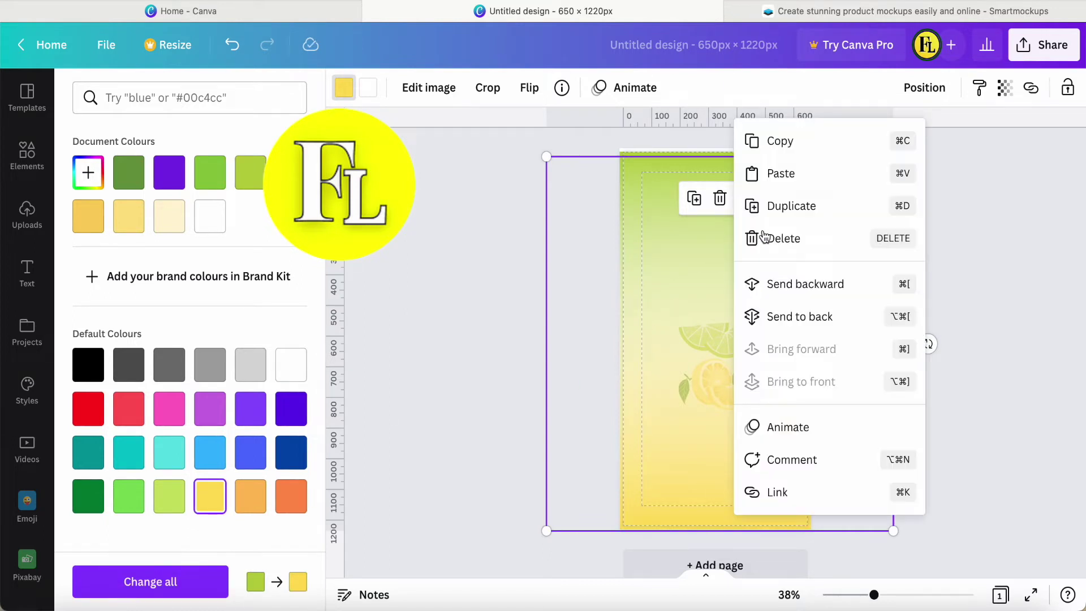
Send the yellow gradient to the back and select the lemon illustration
left_click(765, 317)
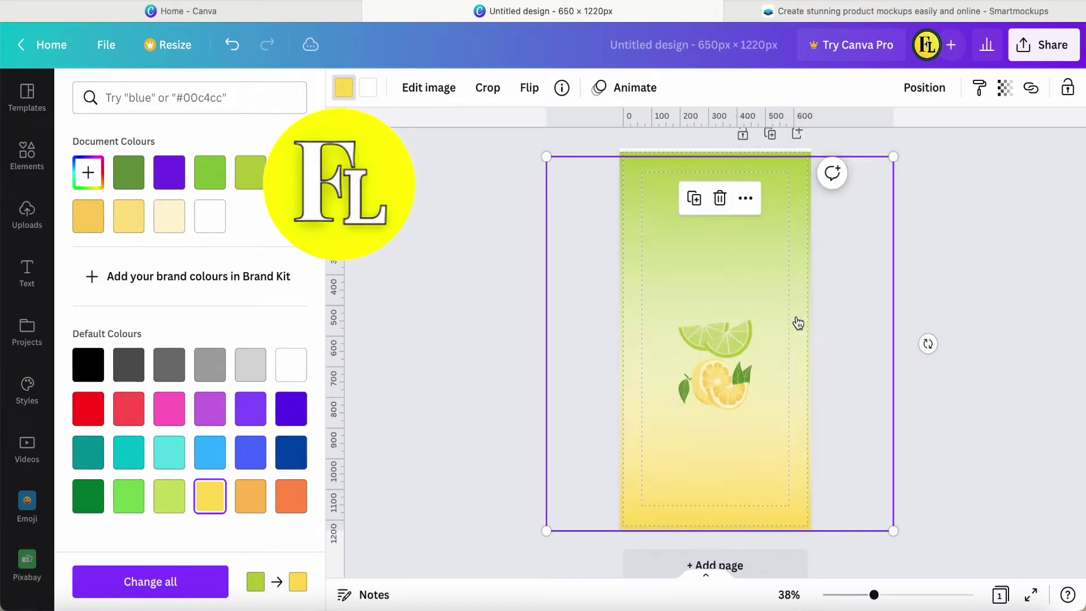
left_click(439, 331)
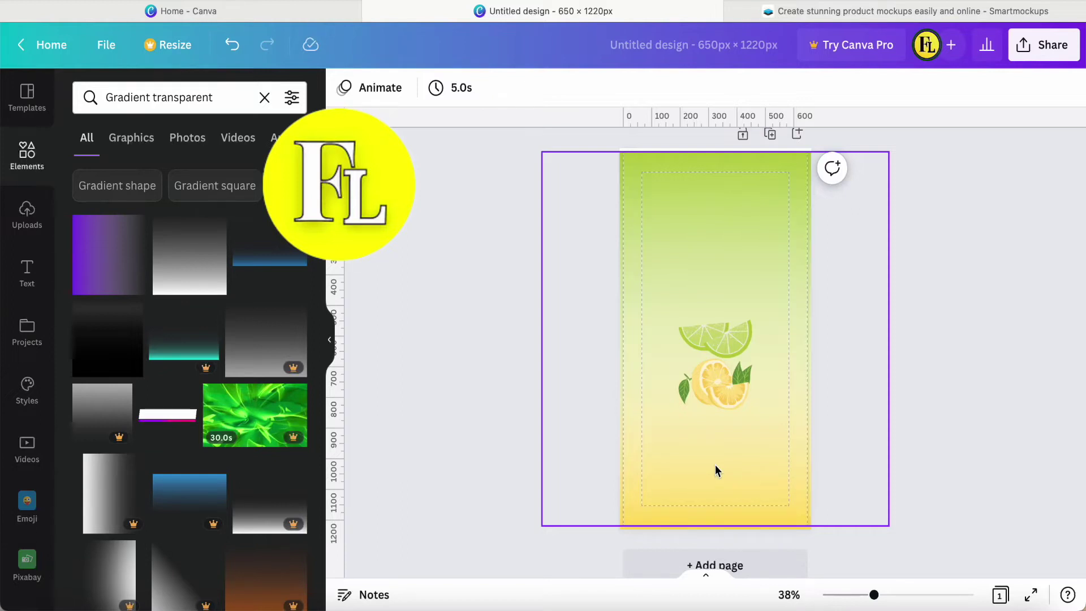
left_click(718, 393)
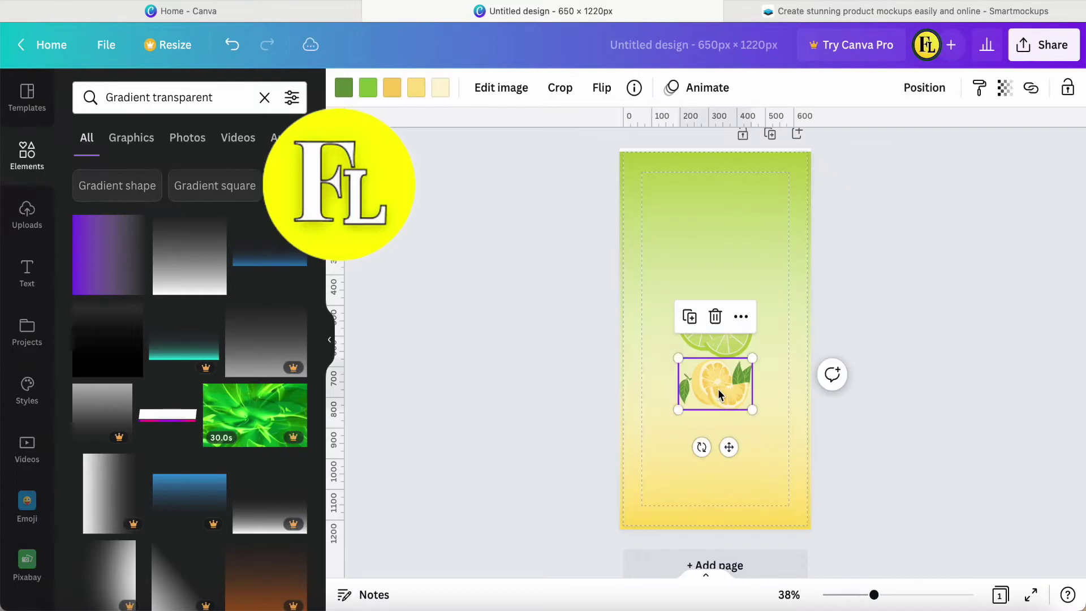
Enlarge the lemon to the label's full width and move it lower
left_click_drag(678, 409, 623, 449)
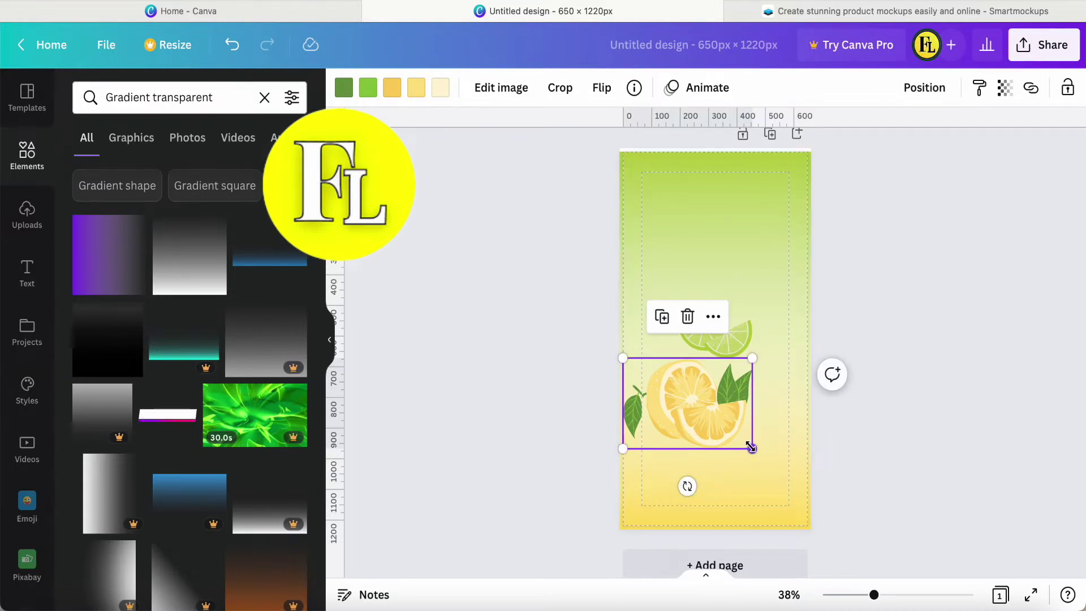
left_click_drag(751, 447, 808, 486)
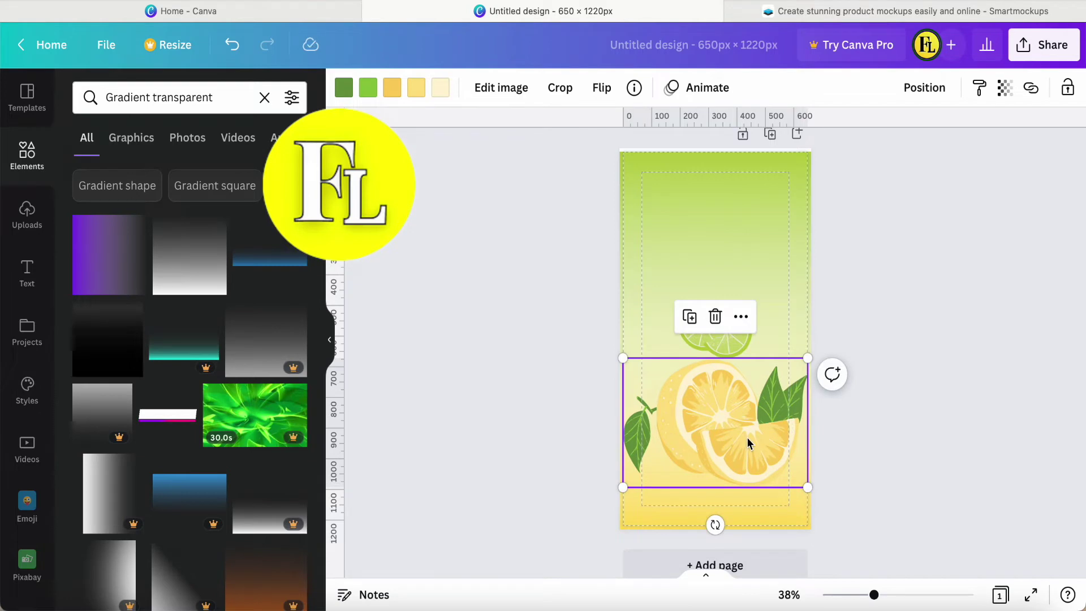
left_click_drag(747, 442, 747, 451)
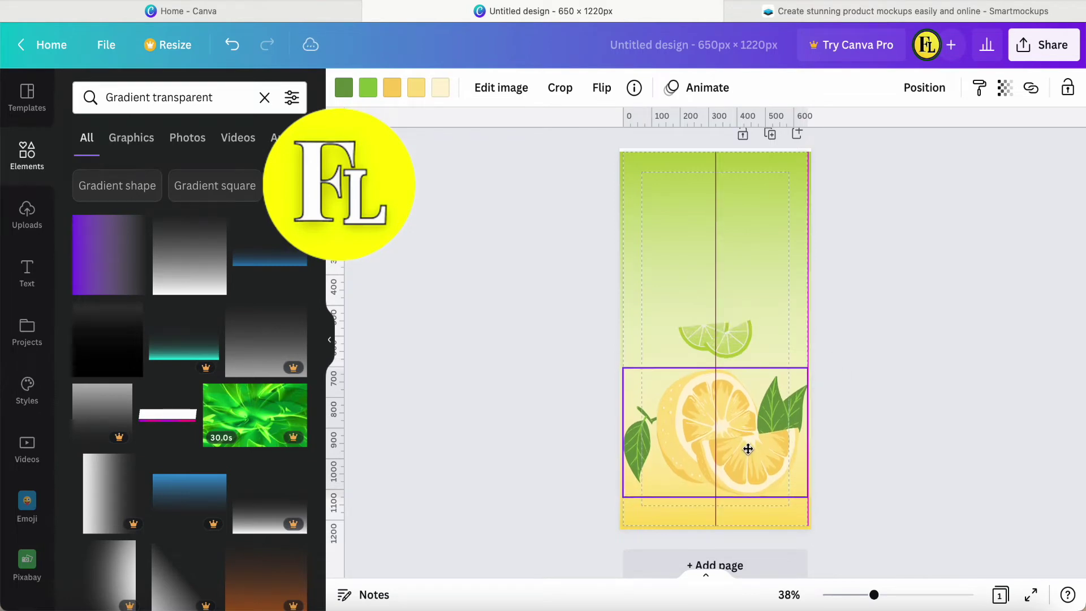
left_click_drag(748, 448, 747, 445)
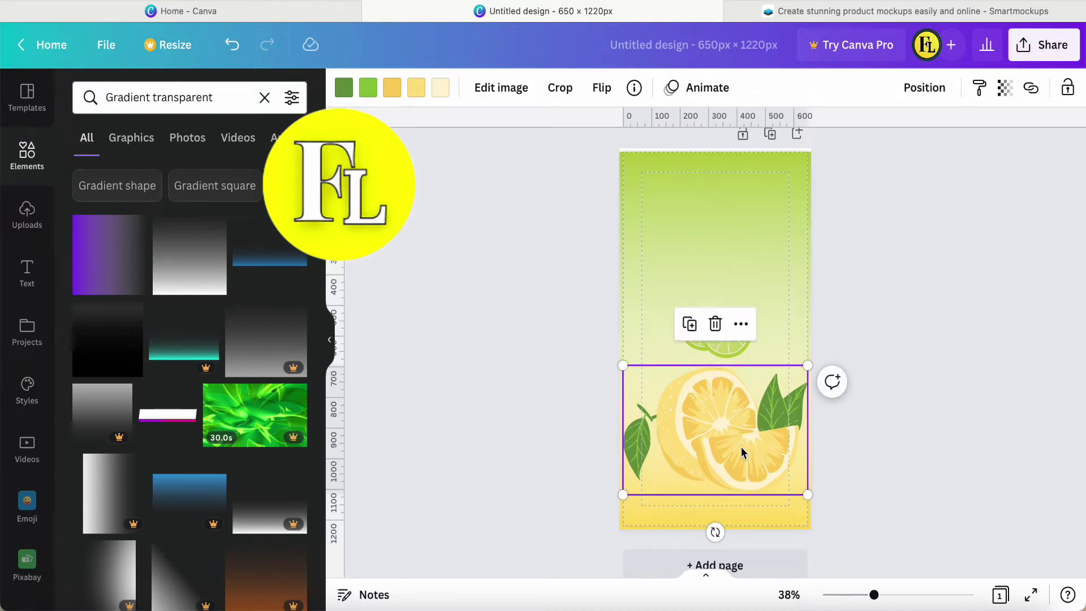
left_click(601, 89)
Flip the lemon horizontally and the lime slices vertically
left_click(619, 132)
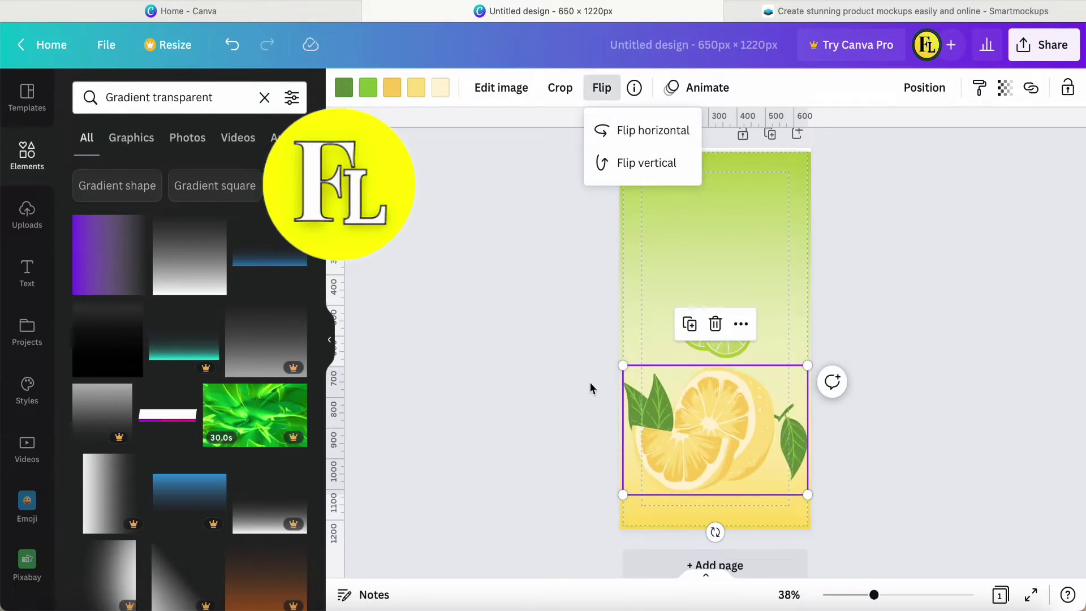
left_click(562, 372)
left_click(677, 266)
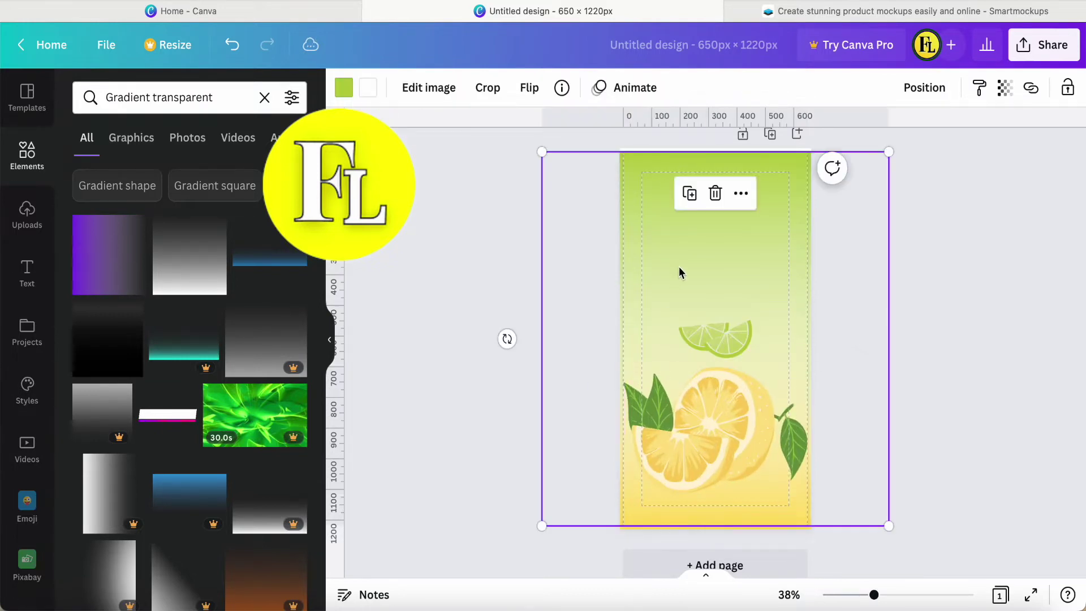
left_click(699, 342)
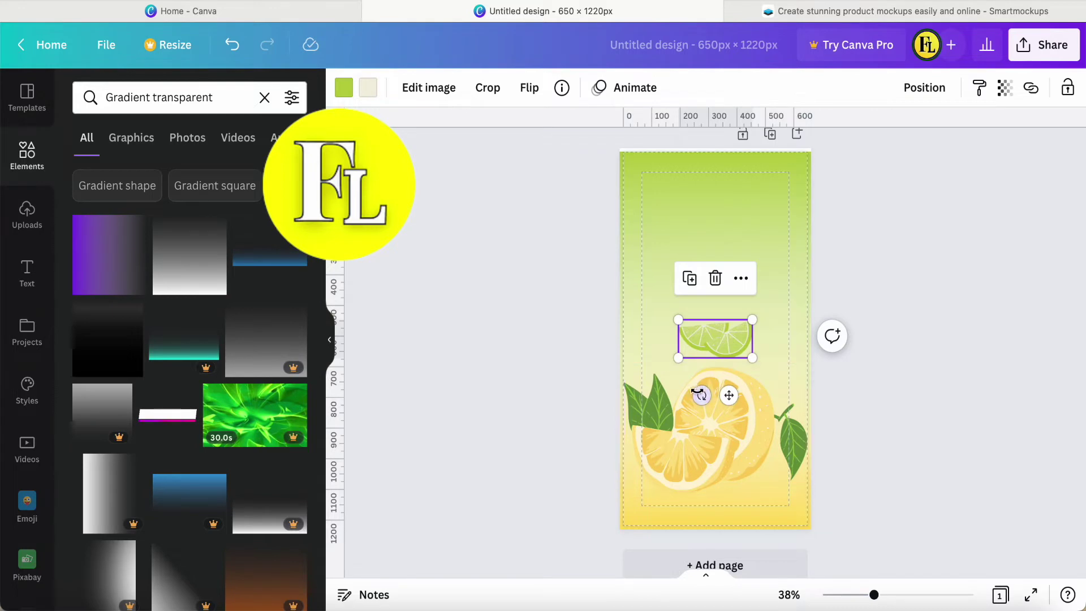
left_click(538, 94)
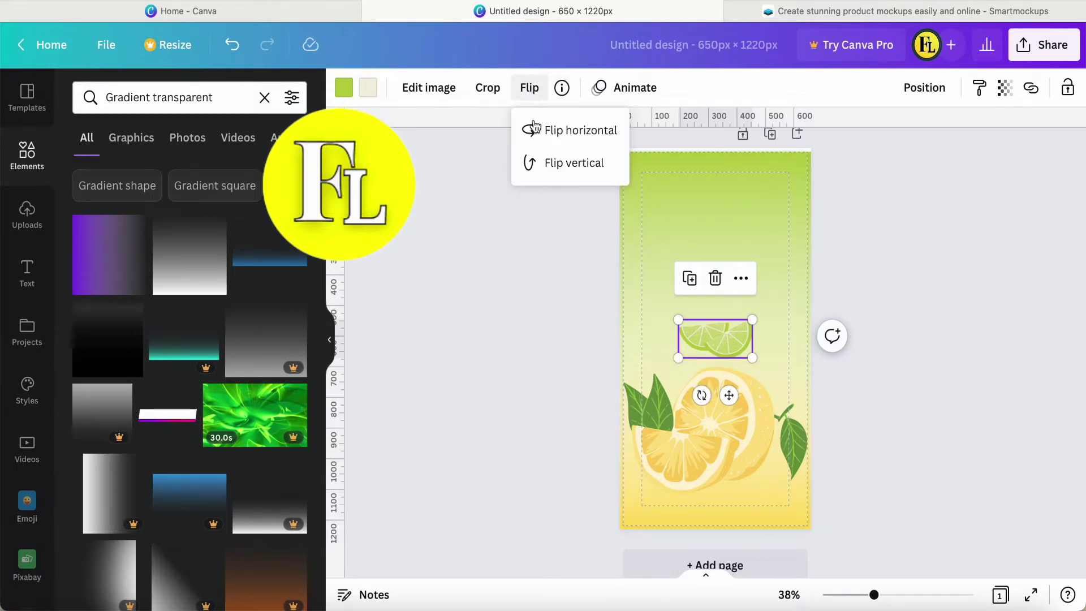
left_click(550, 164)
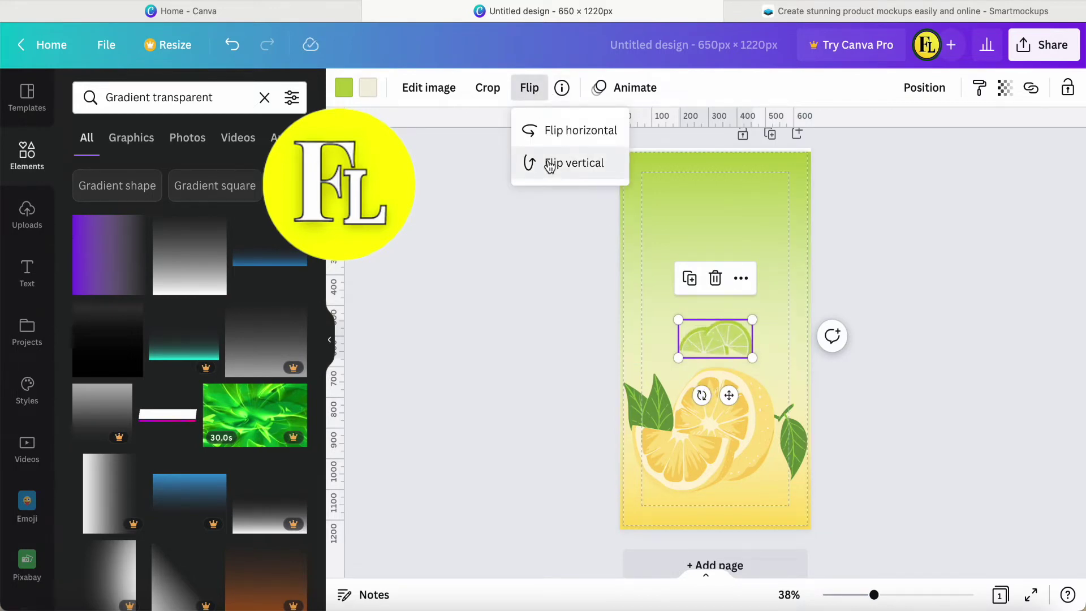
Enlarge the lime slices and move them down just behind the lemon
left_click_drag(678, 358, 652, 397)
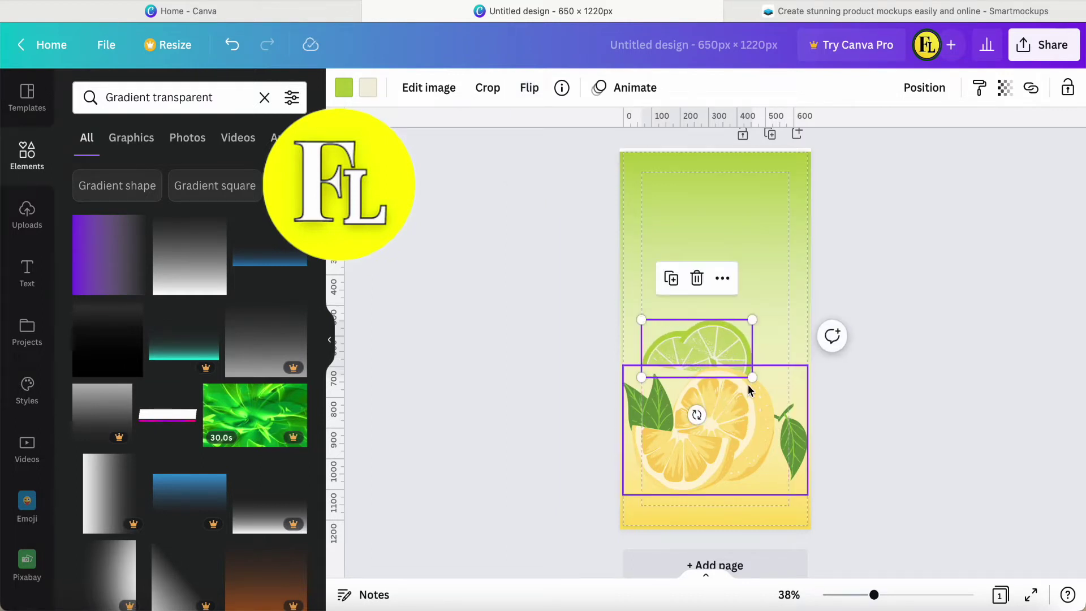
left_click_drag(751, 377, 788, 395)
left_click_drag(710, 338, 714, 358)
left_click(859, 399)
scroll(859, 399, "up", 5)
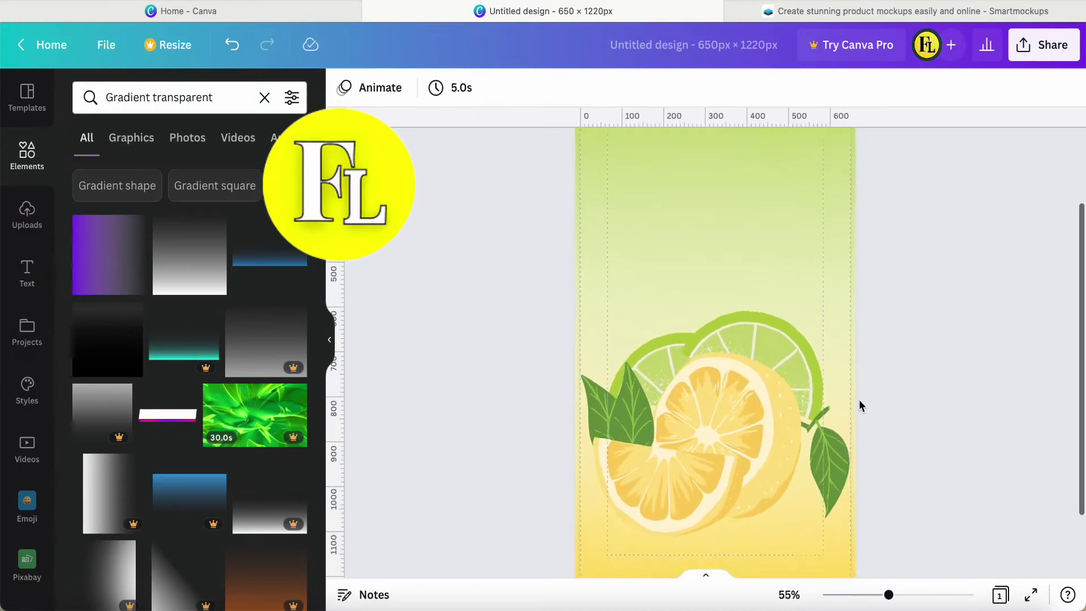
left_click(743, 321)
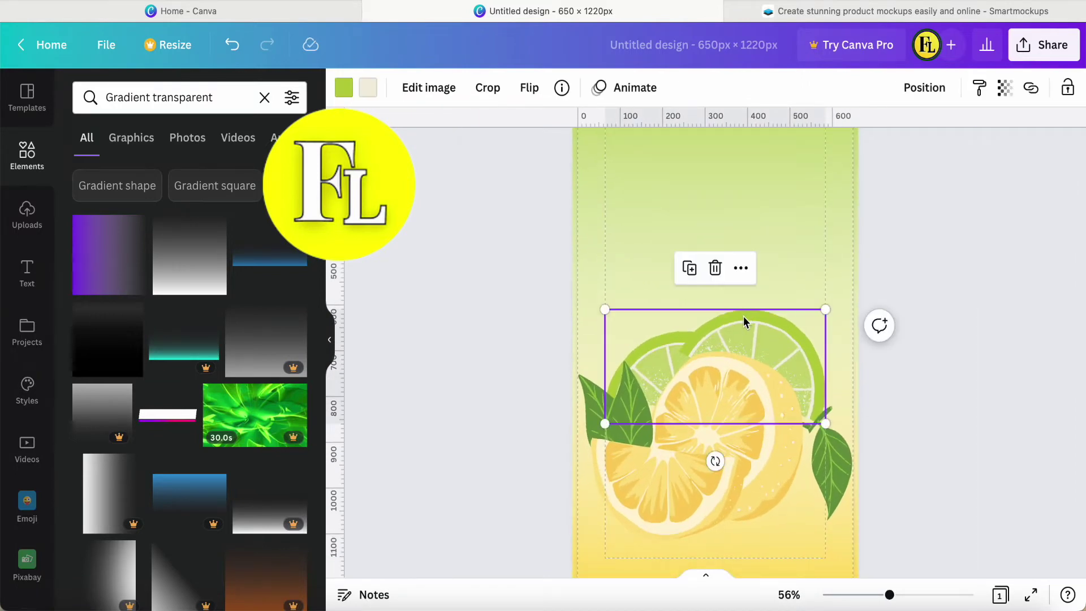
left_click_drag(743, 316, 739, 323)
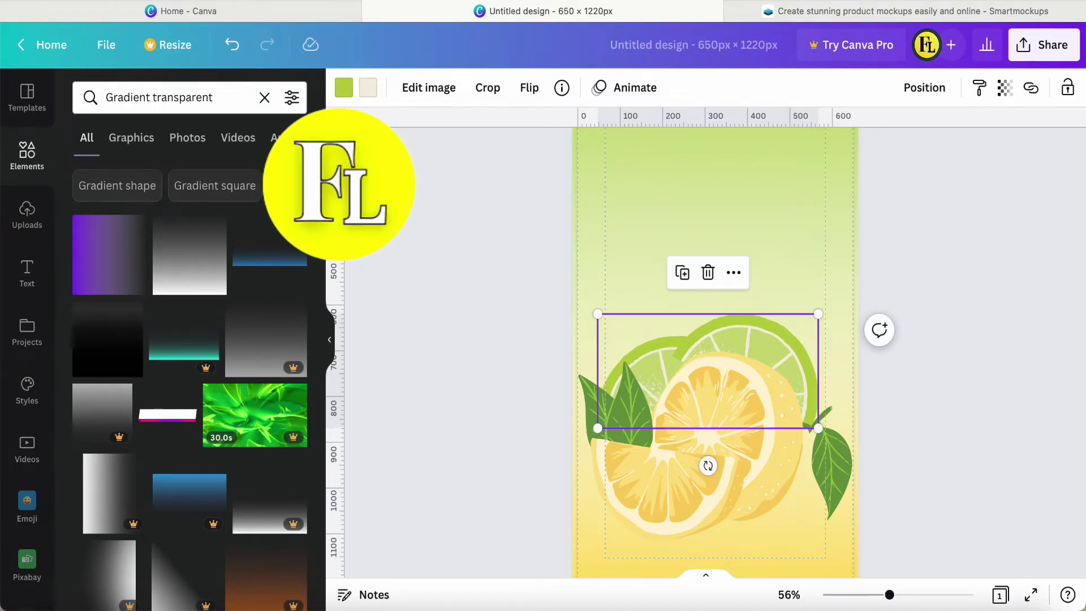
left_click(887, 226)
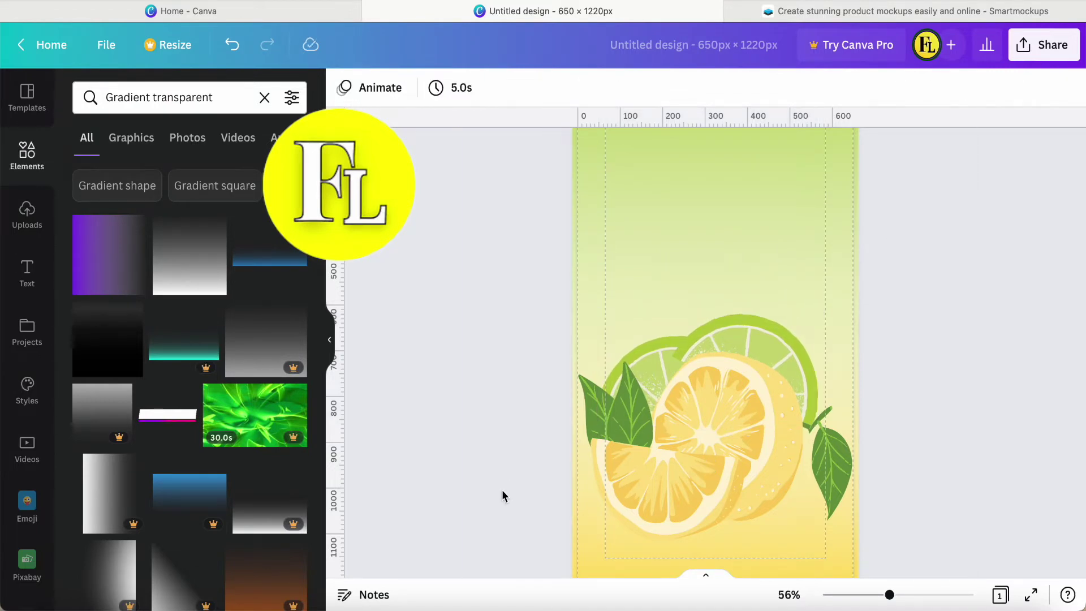
scroll(436, 431, "down", 3)
scroll(474, 399, "up", 2)
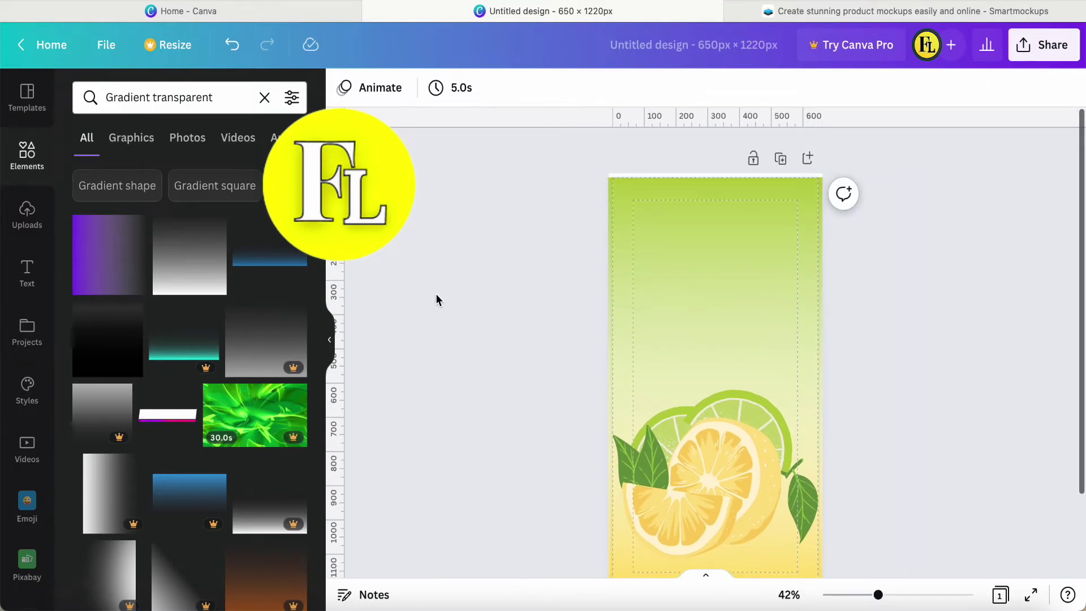
Add a heading at the top of the label and change its text to LIME
left_click(27, 272)
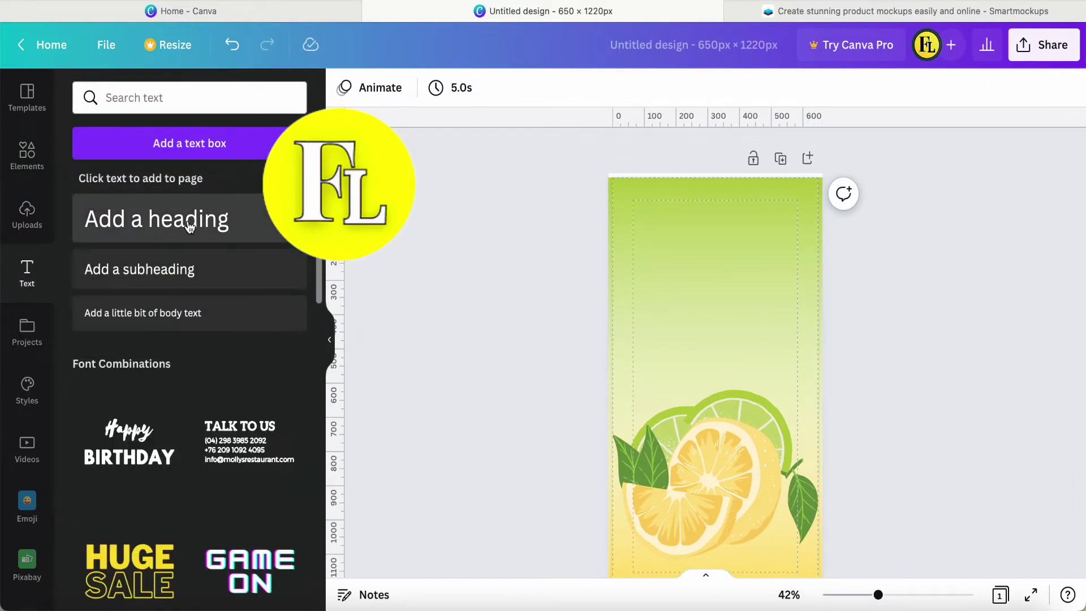
left_click(190, 226)
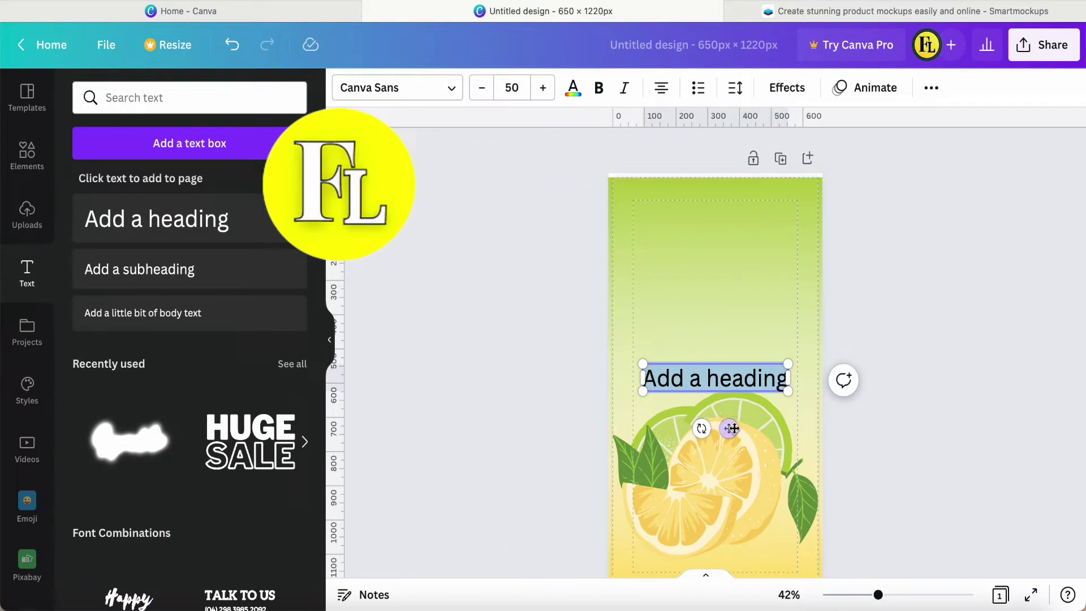
left_click_drag(730, 428, 740, 268)
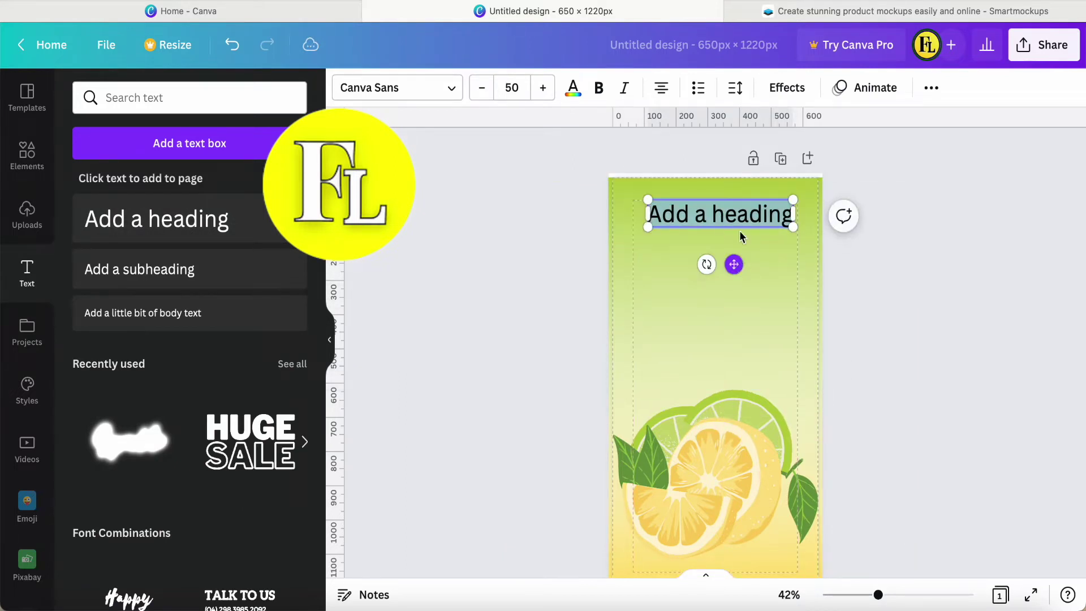
left_click(787, 214)
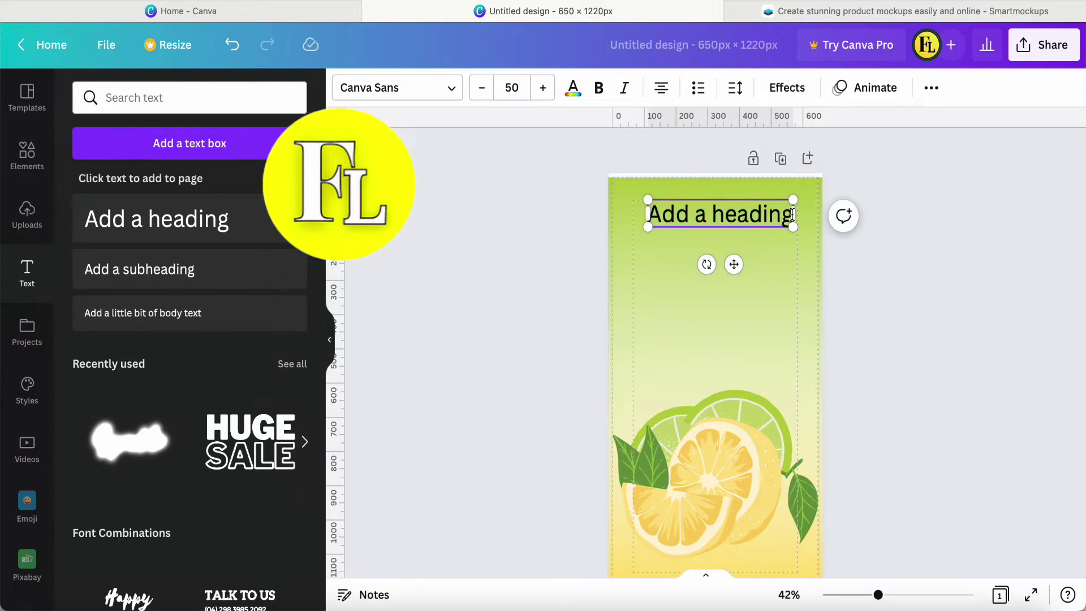
type("LIME")
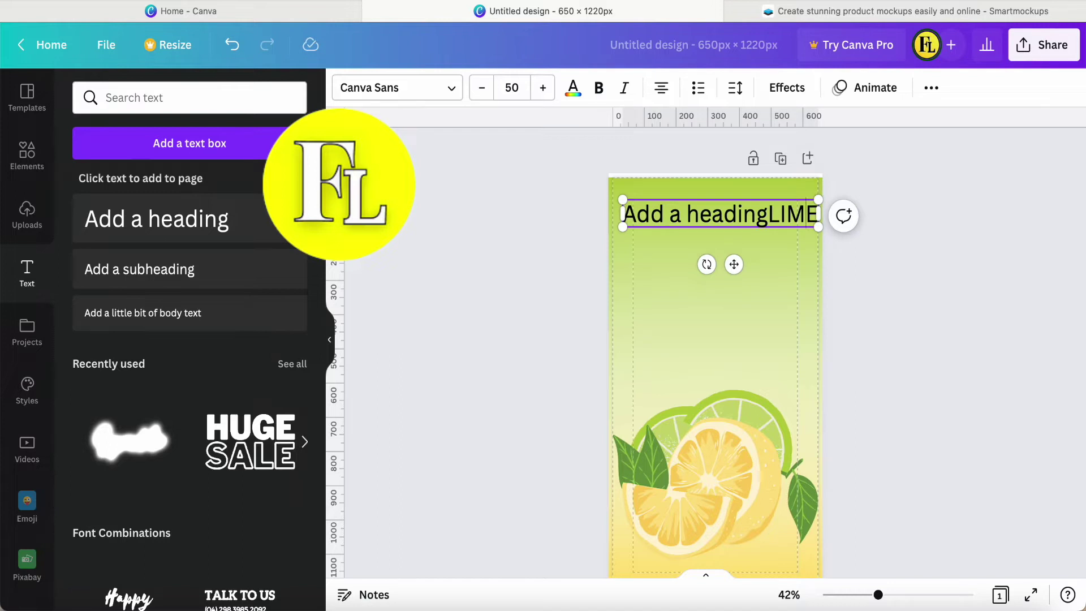
key("BackSpace")
key("BackSpace")
key("BackSpace")
key("BackSpace")
key("BackSpace")
key("BackSpace")
key("BackSpace")
key("BackSpace")
key("BackSpace")
key("BackSpace")
key("BackSpace")
key("BackSpace")
key("BackSpace")
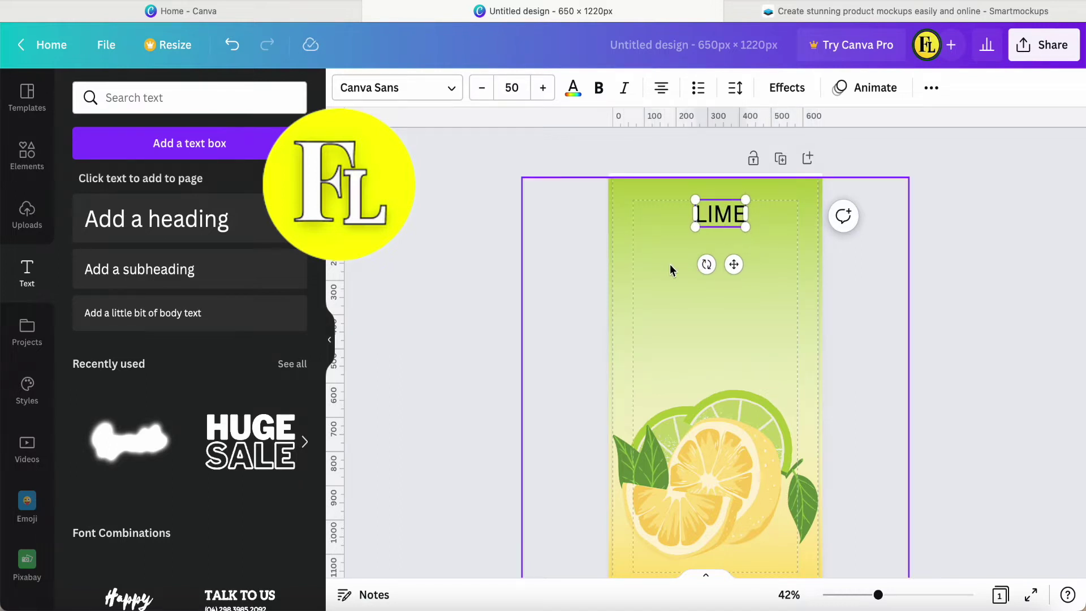
left_click(654, 263)
Widen the LIME text box to about 520 px, centred across the top
left_click(717, 214)
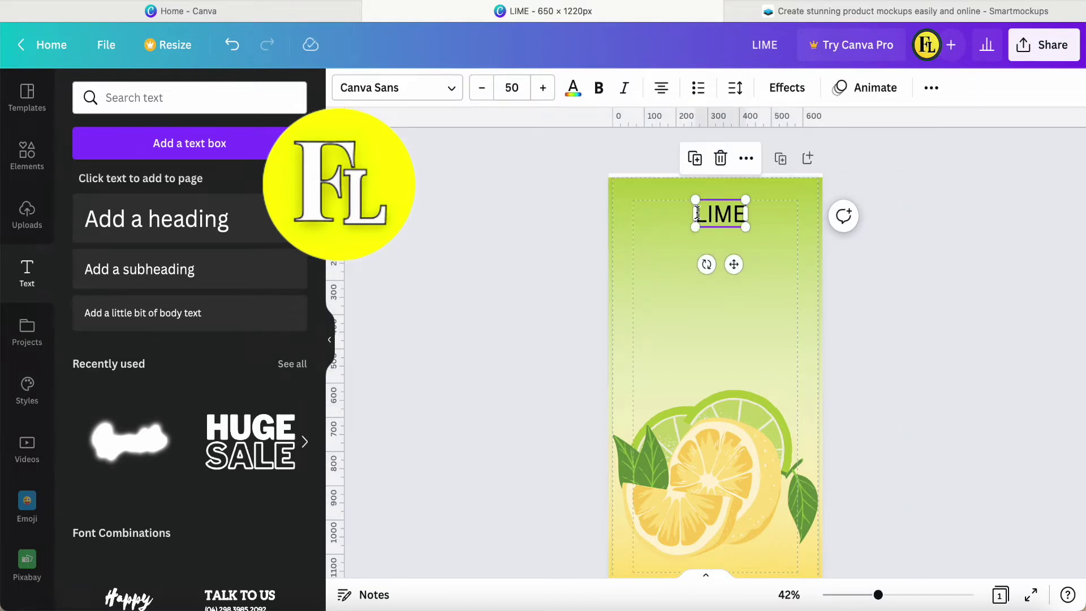
mouse_move(697, 213)
left_mouse_down()
mouse_move(660, 215)
mouse_move(688, 212)
left_mouse_up()
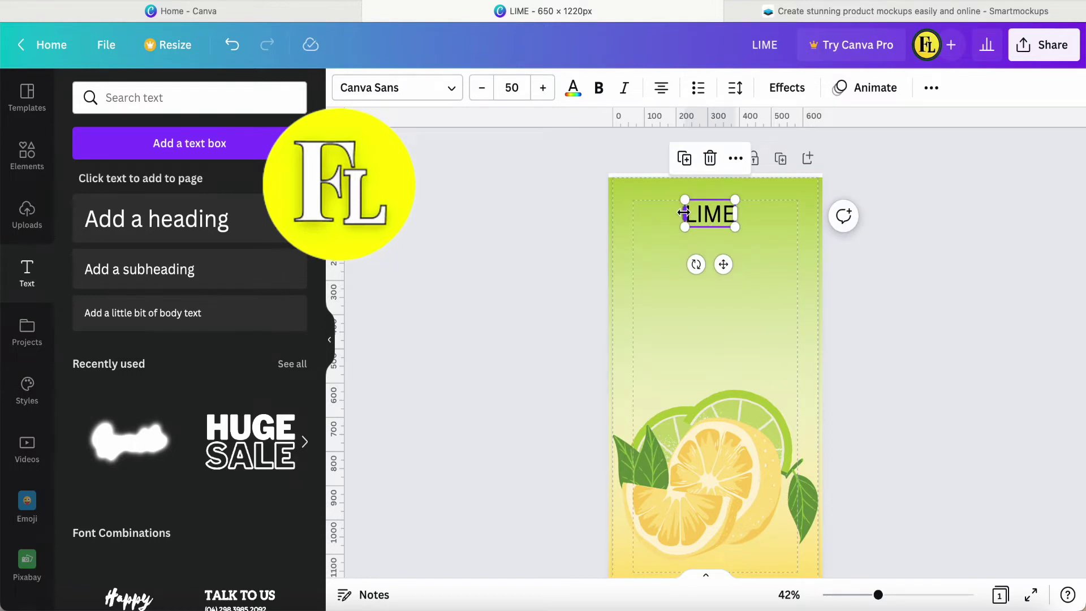
left_click_drag(683, 212, 633, 213)
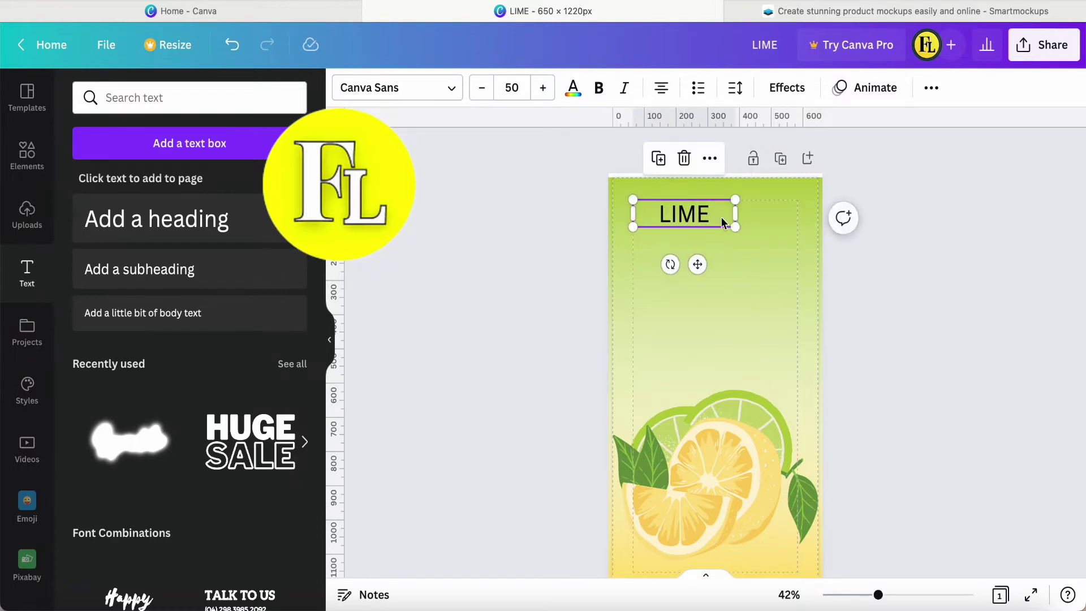
left_click_drag(734, 218, 797, 213)
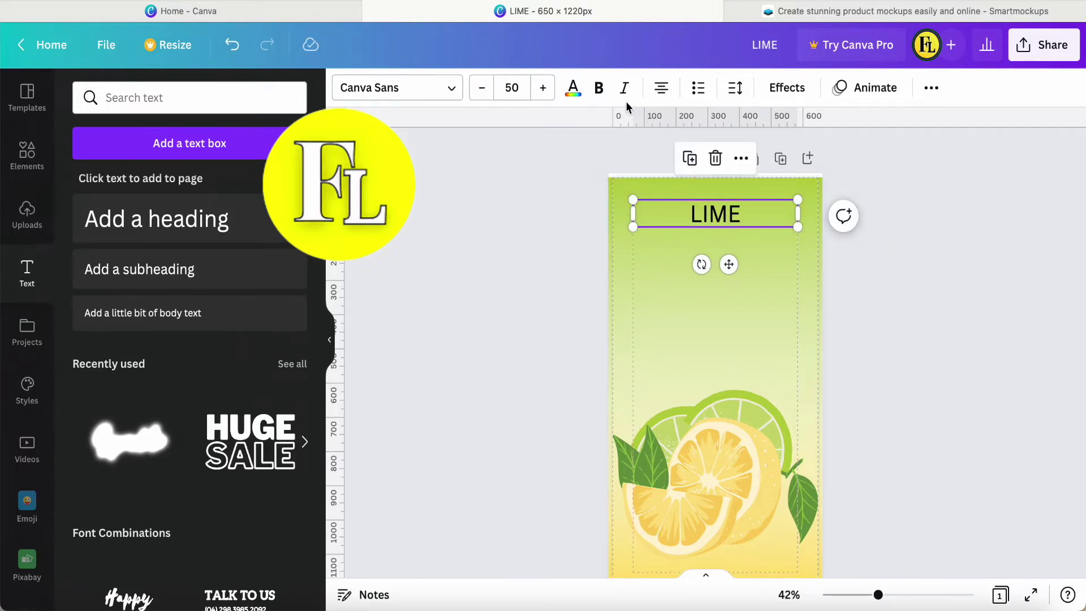
Set LIME to italic Montserrat Extra-Bold at size 80
left_click(450, 91)
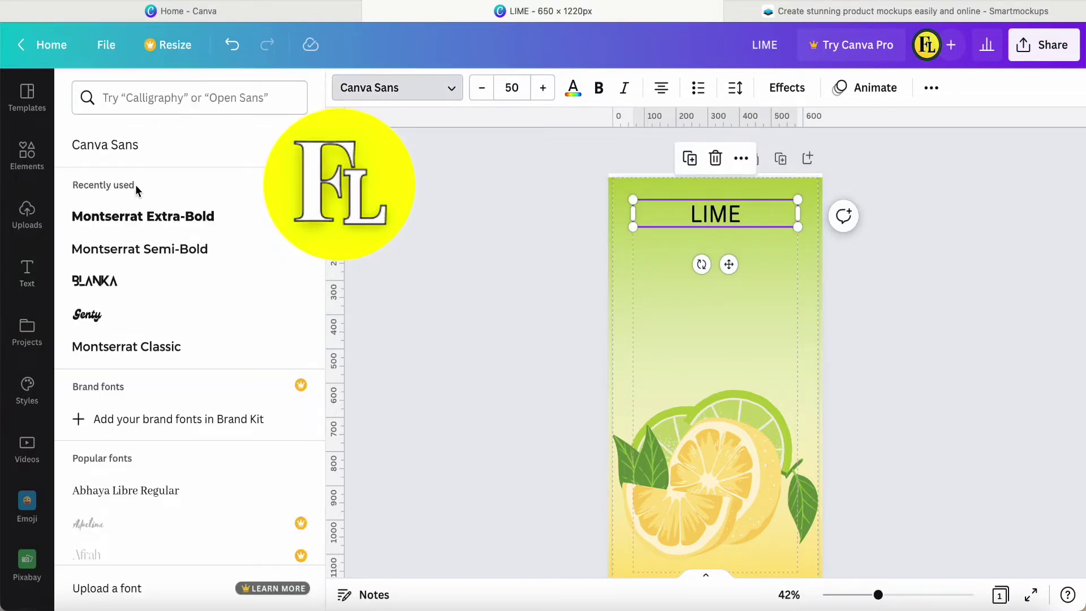
left_click(161, 223)
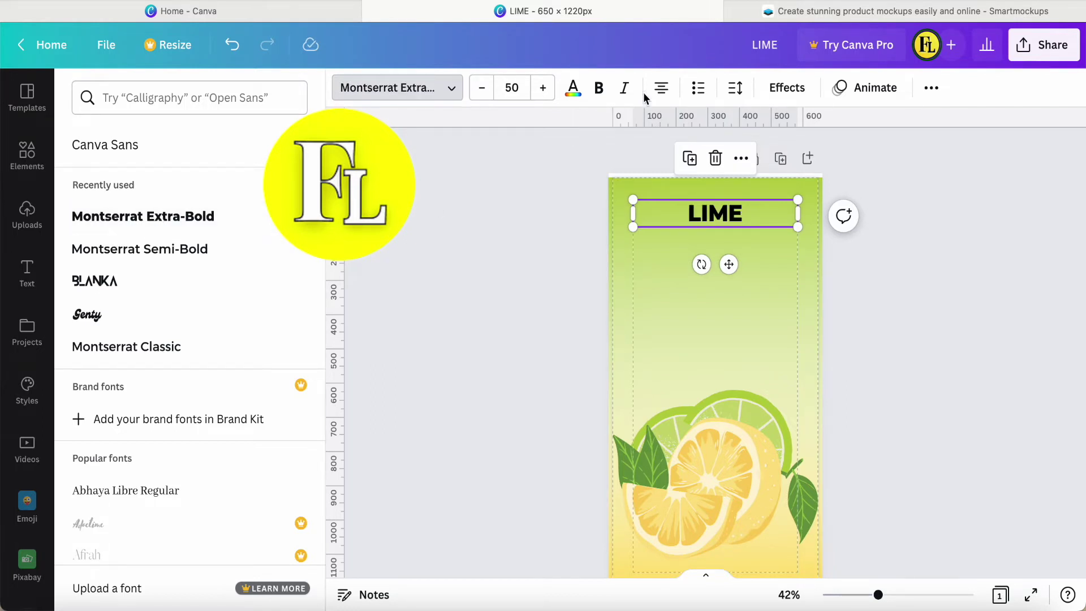
left_click(624, 88)
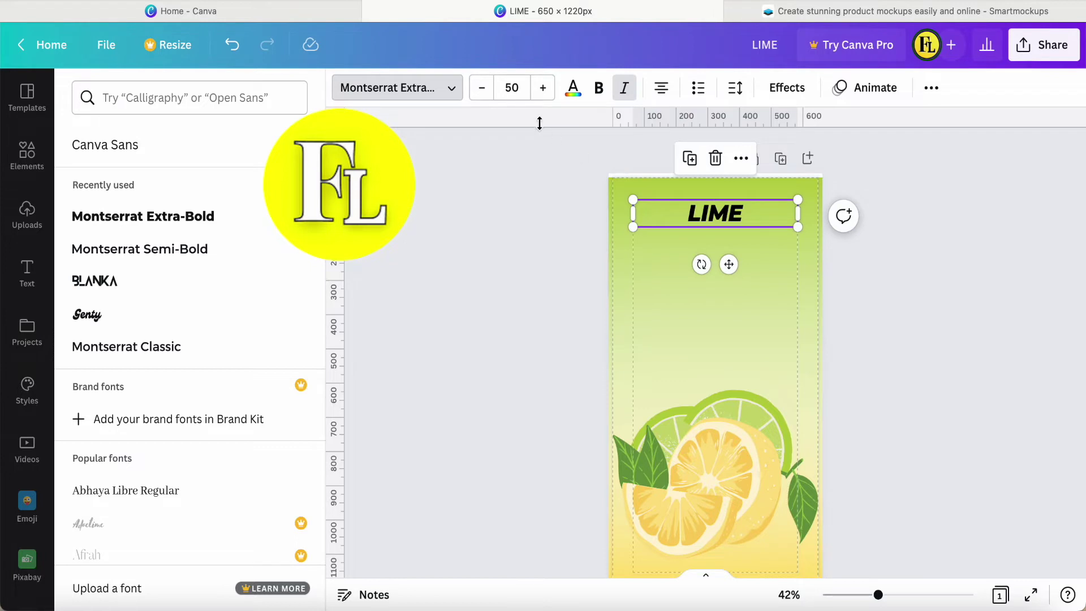
left_click(496, 89)
type("80")
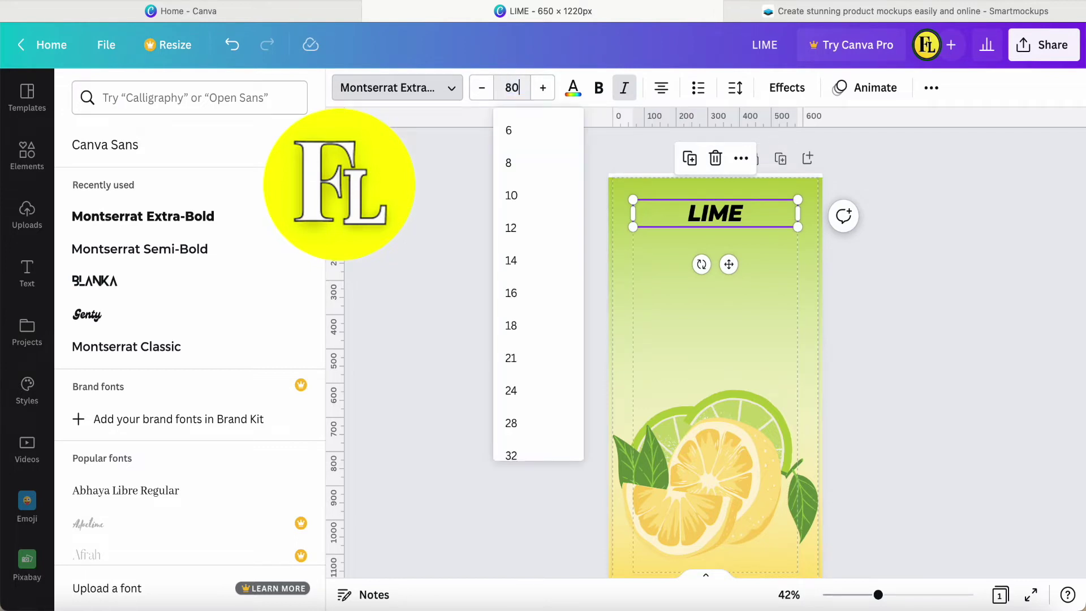
key("Return")
key("Escape")
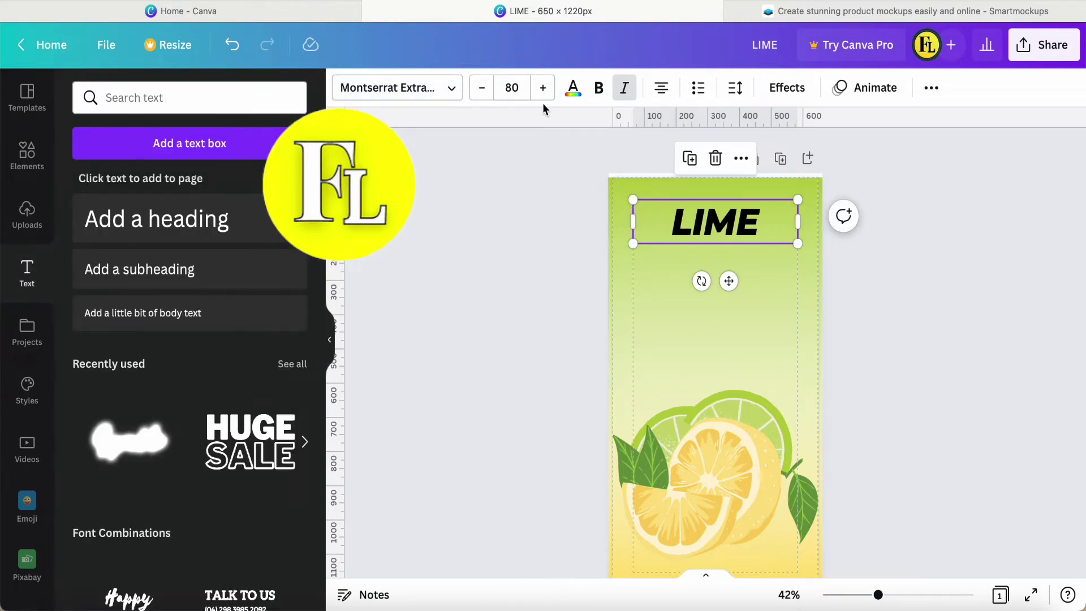
Colour the LIME heading dark green
left_click(572, 87)
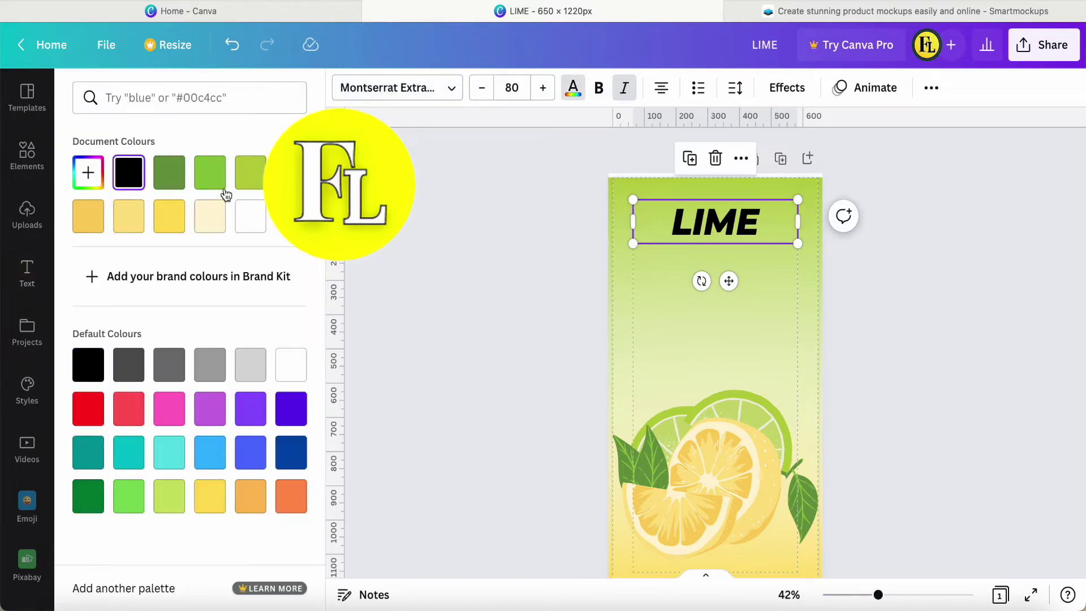
left_click(210, 176)
left_click(177, 177)
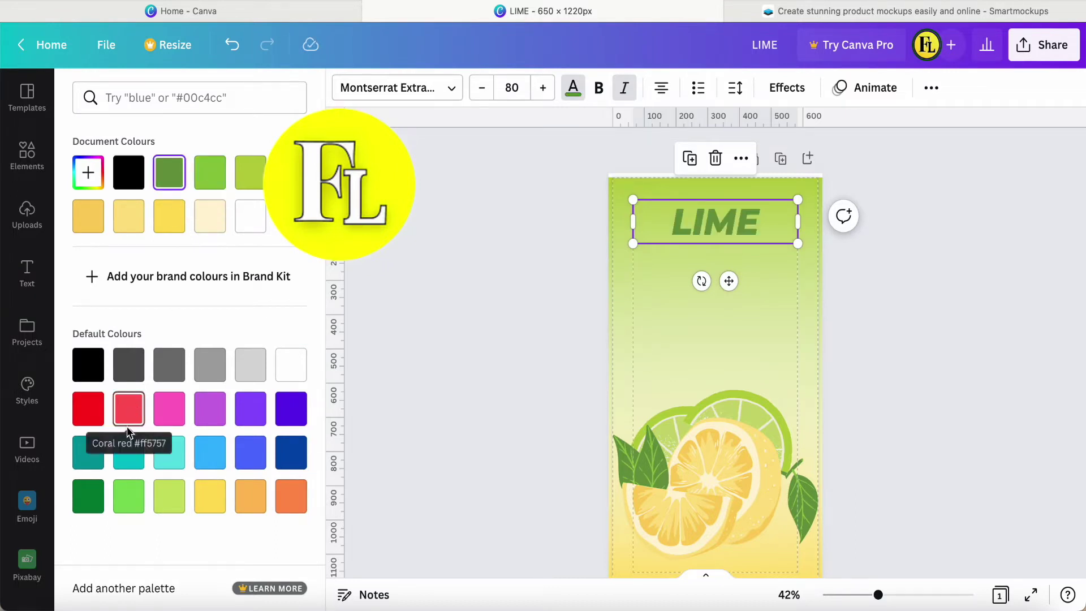
left_click(88, 496)
left_click(481, 251)
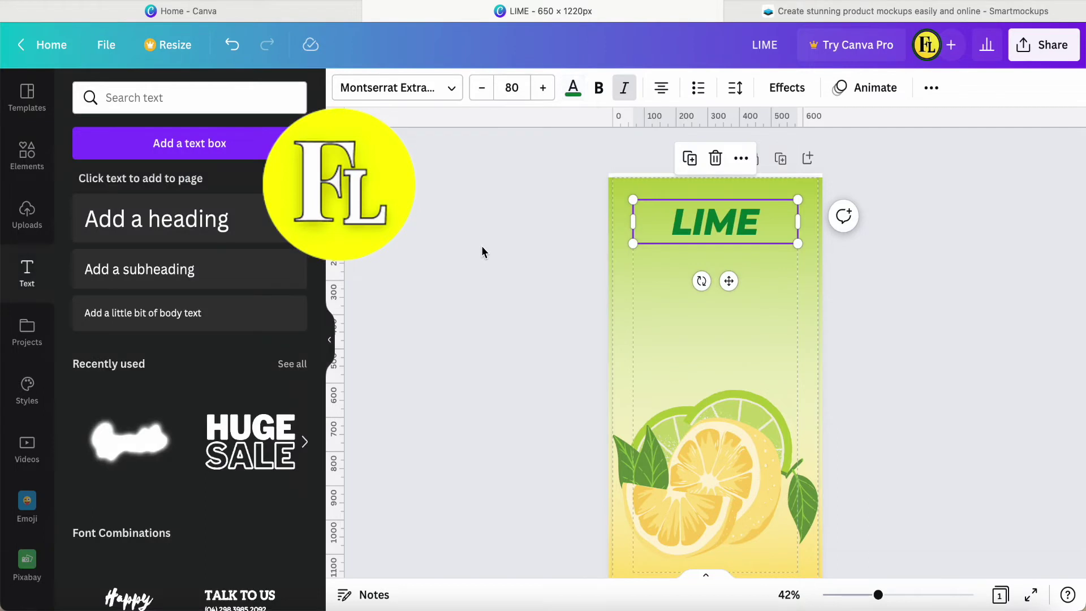
left_click(730, 221)
Duplicate LIME, move the copy beneath it and retype it as LEMON
left_click(689, 159)
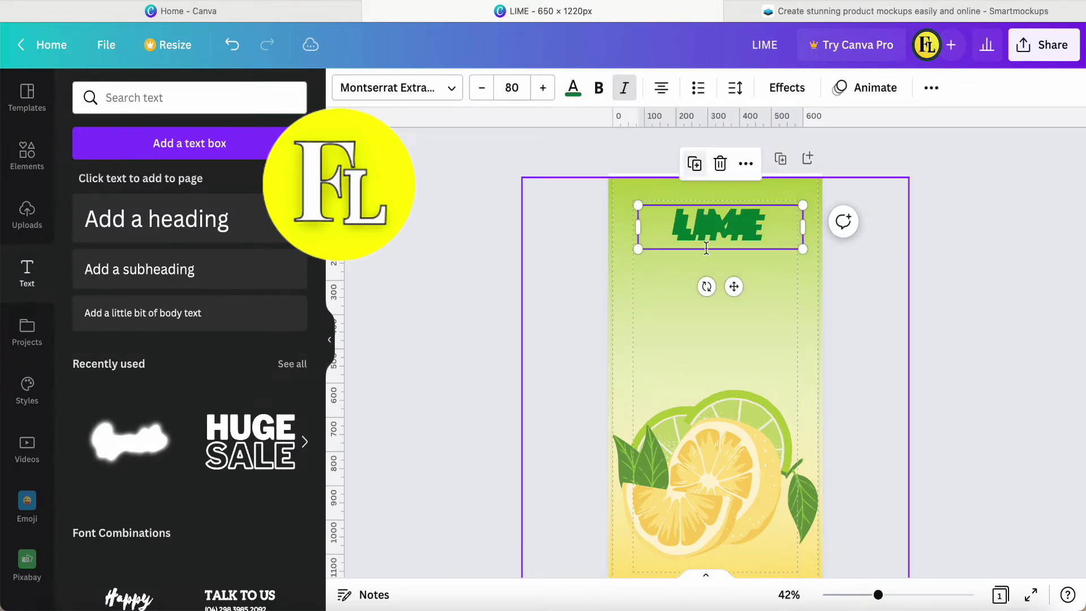
left_click_drag(733, 286, 725, 317)
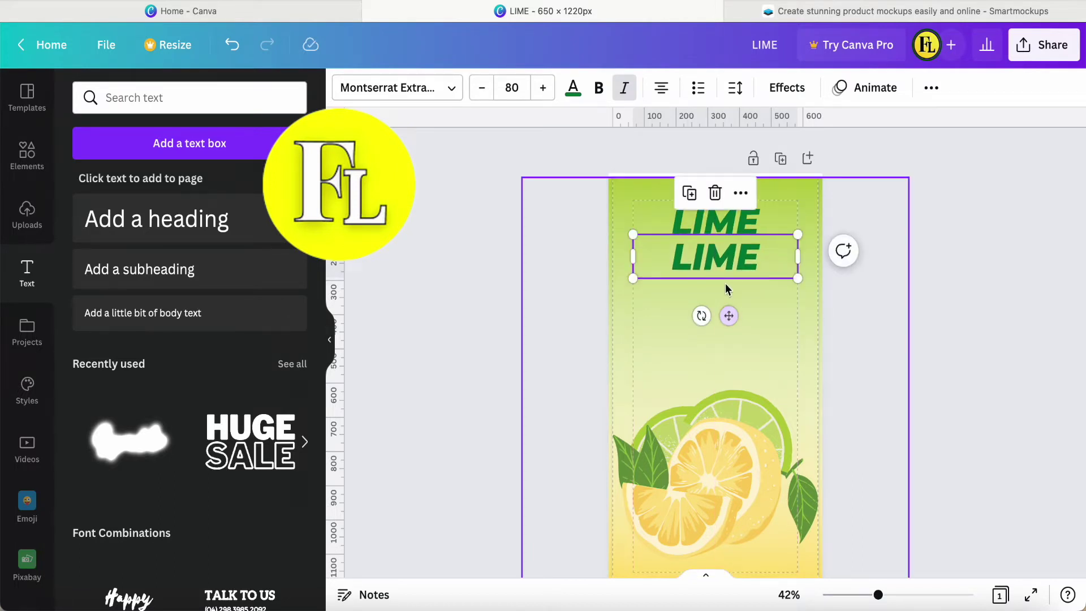
double_click(738, 263)
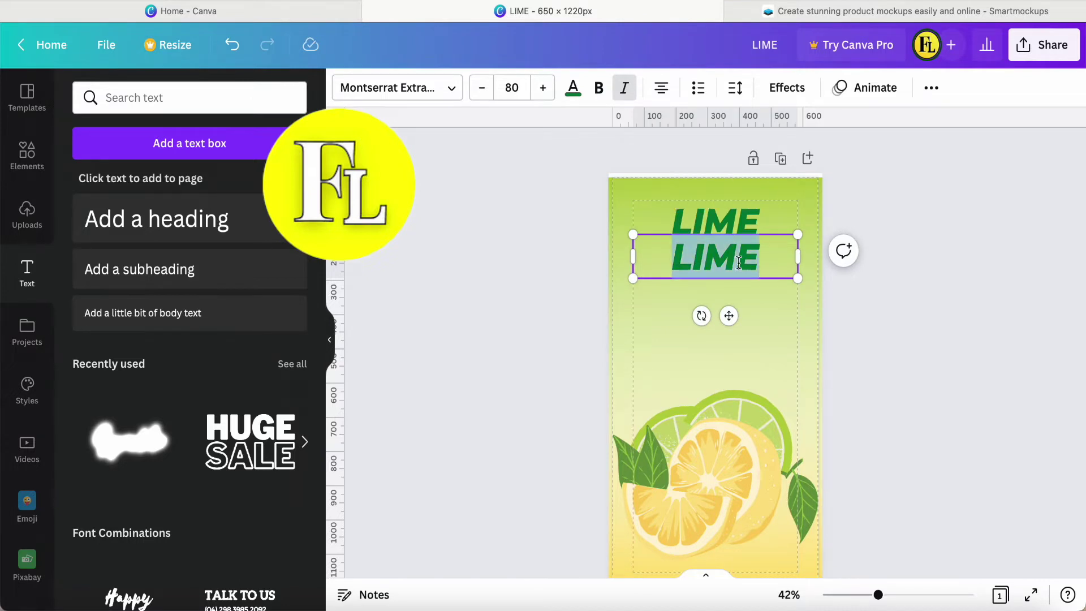
left_click(739, 263)
key("BackSpace")
key("BackSpace")
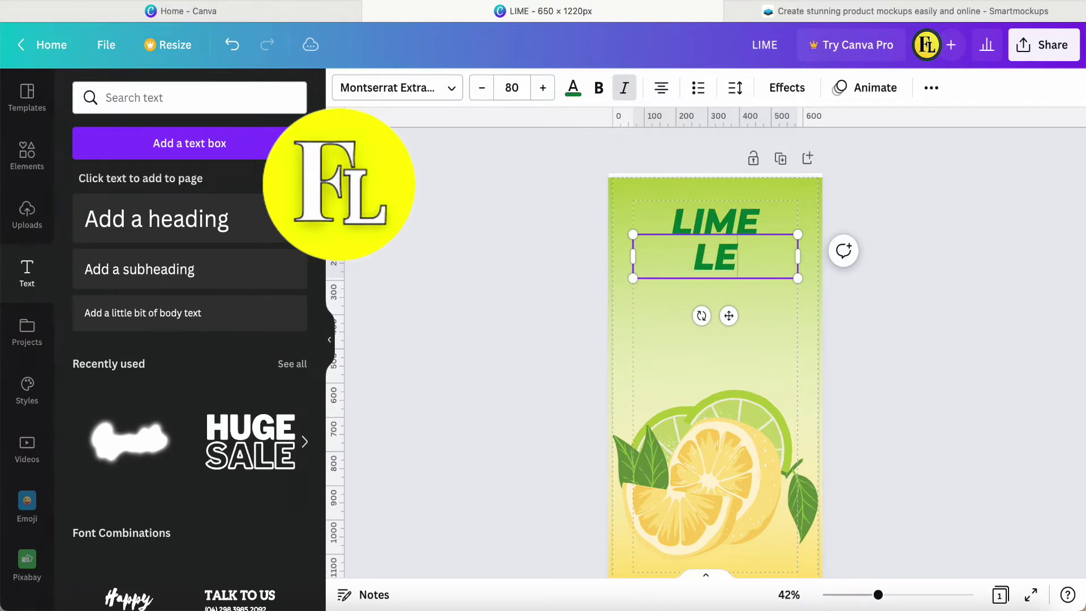
type("mo")
key("BackSpace")
key("BackSpace")
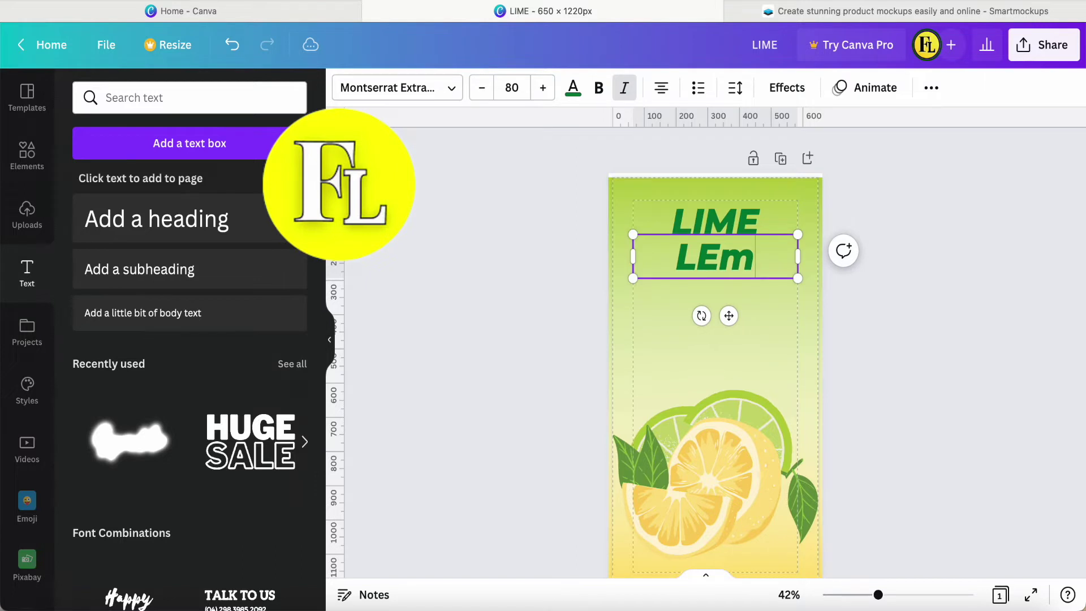
type("mon")
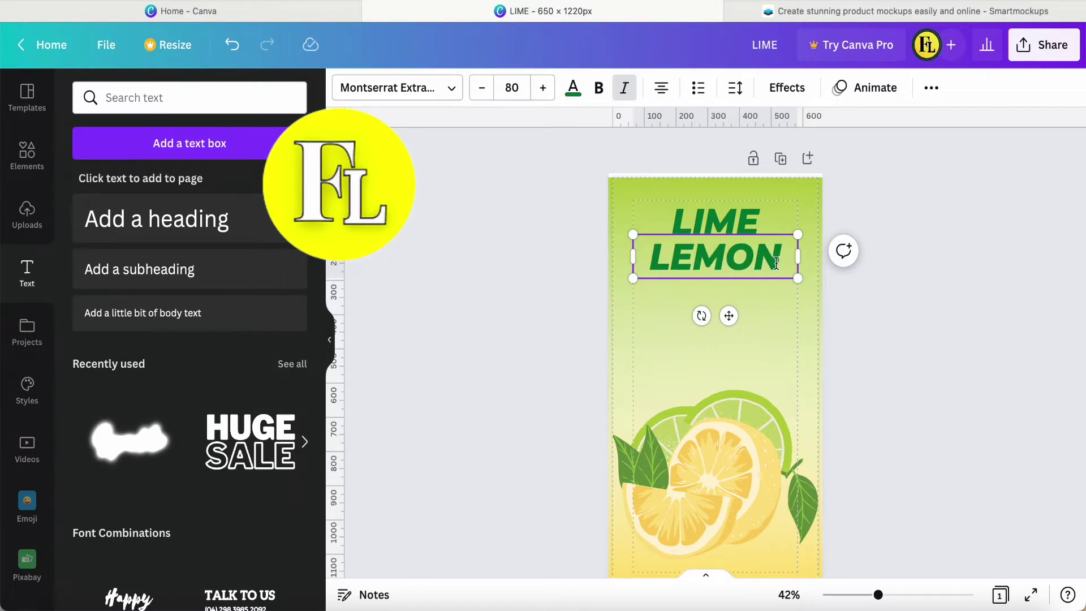
left_click(521, 290)
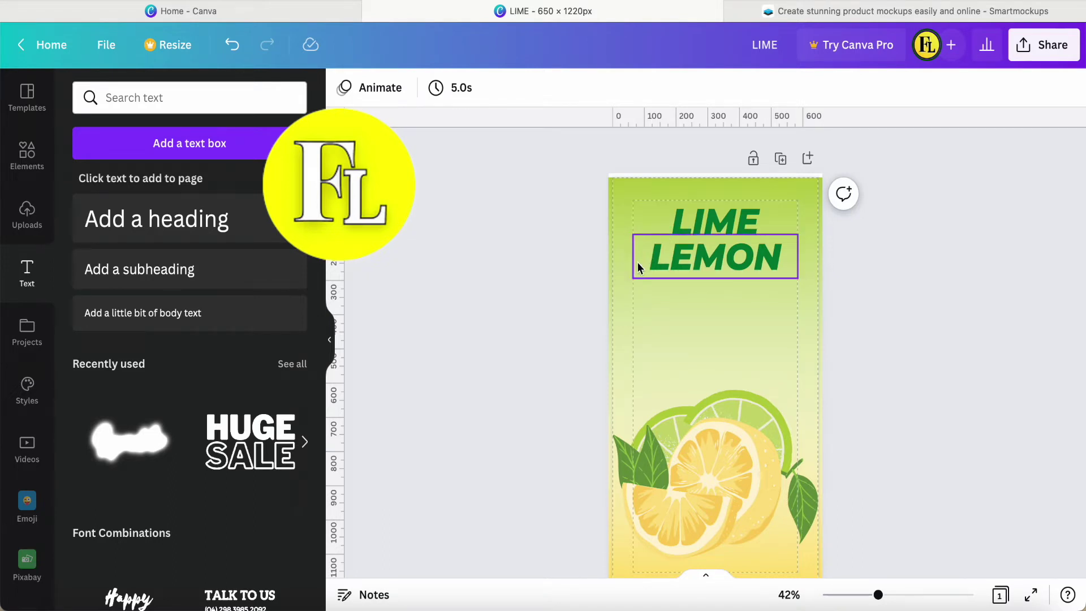
Delete the first L from the LIME and LEMON headings, leaving IME and EMON
left_click(690, 224)
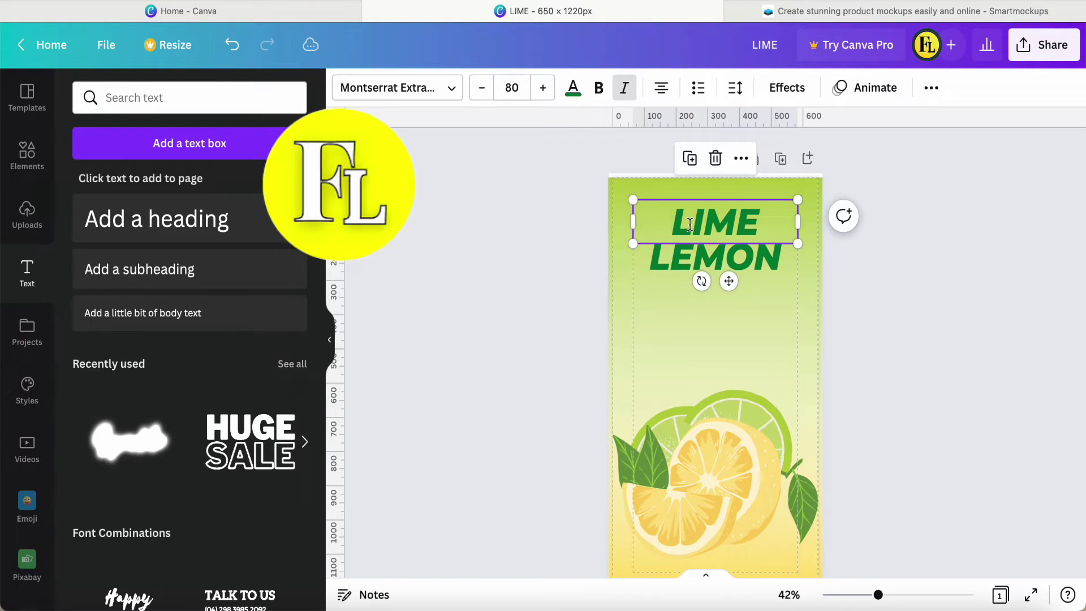
left_click(690, 224)
key("BackSpace")
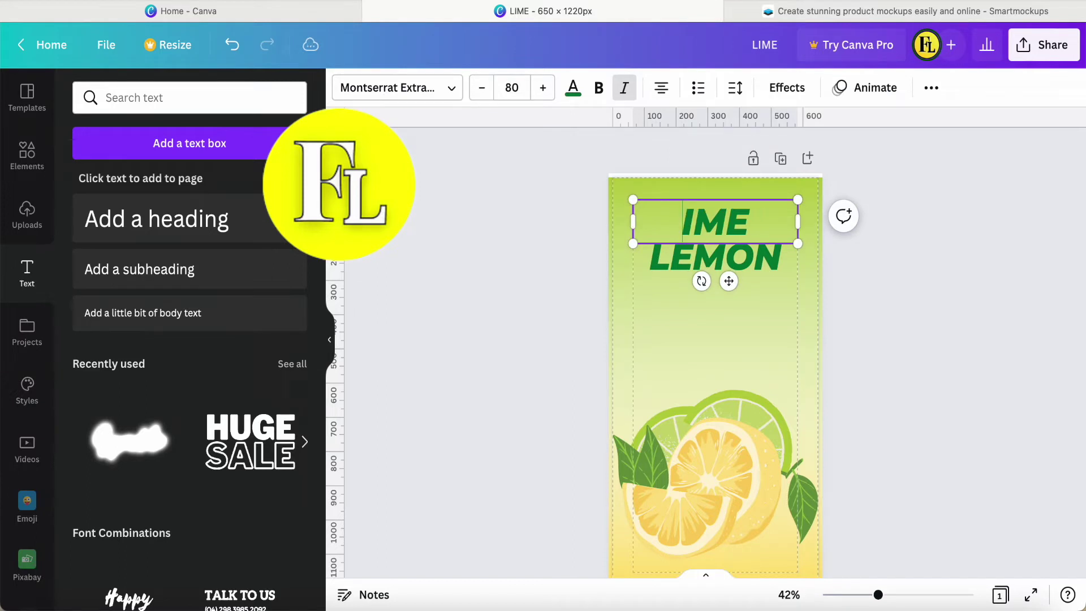
left_click(666, 259)
left_click(666, 259)
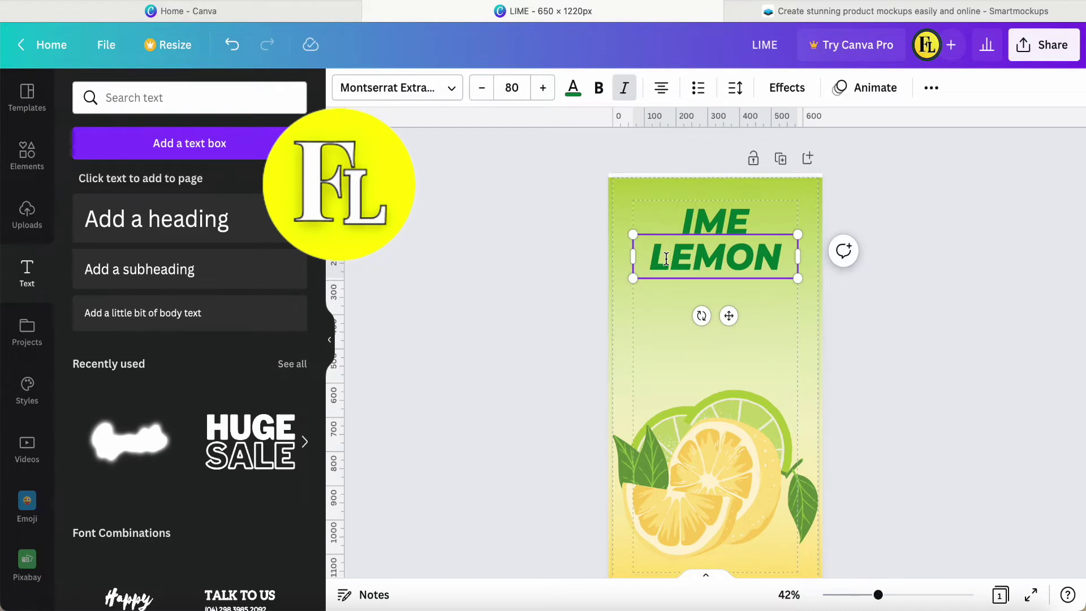
key("BackSpace")
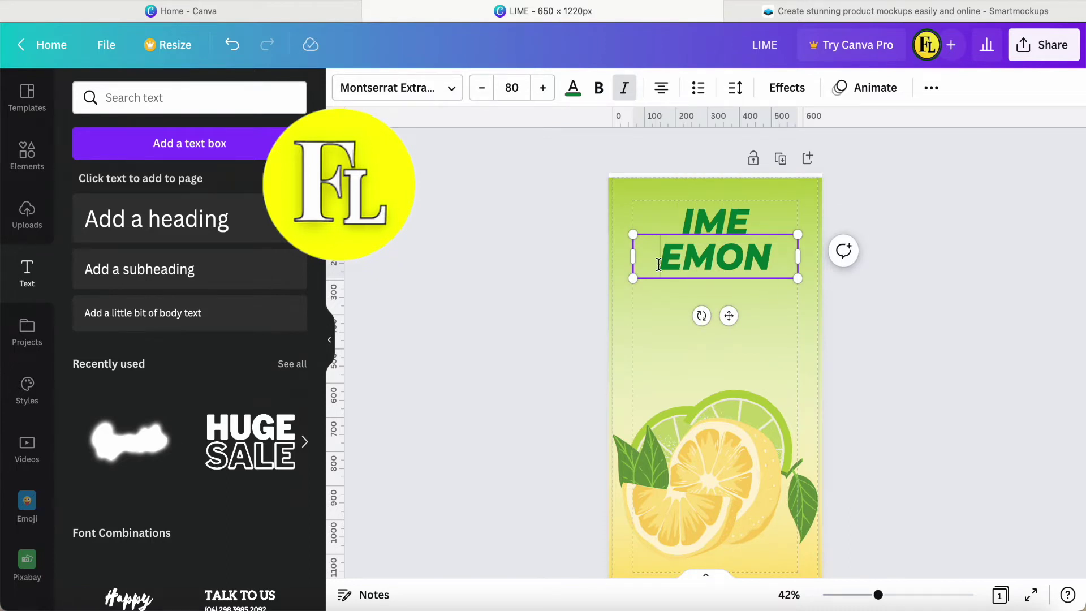
left_click(548, 315)
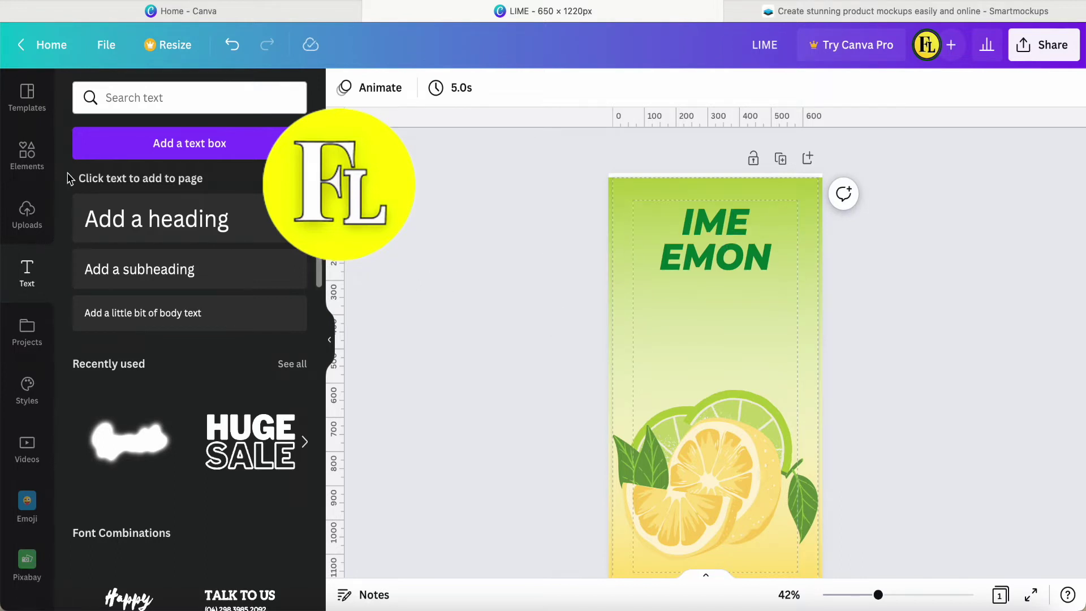
left_click(26, 152)
Search elements for 'and' and add a black ampersand graphic to the label
left_click(163, 97)
type("Gradient transparent")
key("Return")
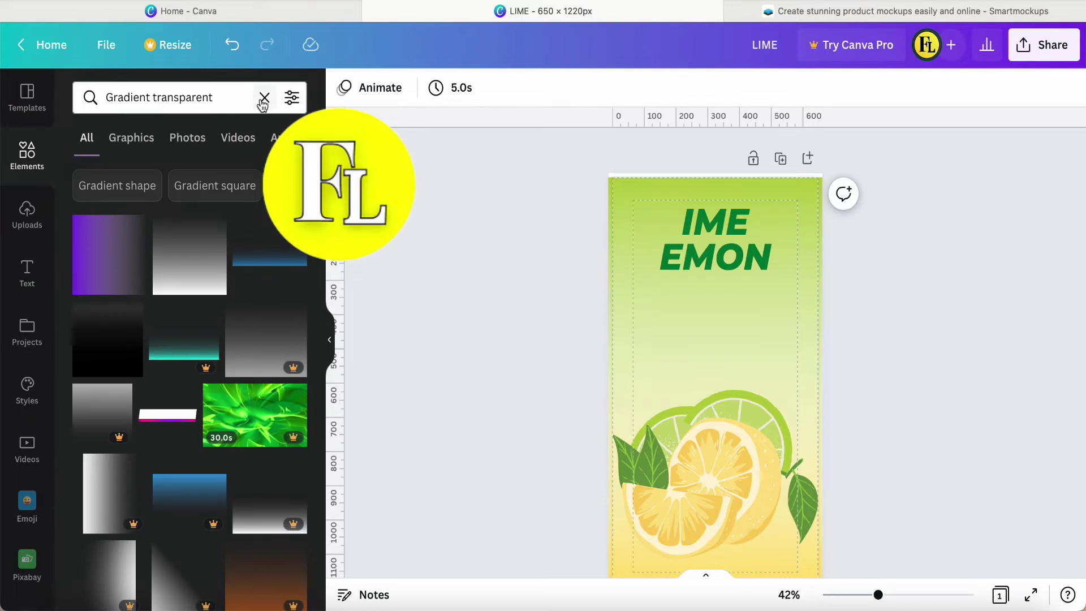
left_click(264, 97)
left_click(178, 97)
type("and")
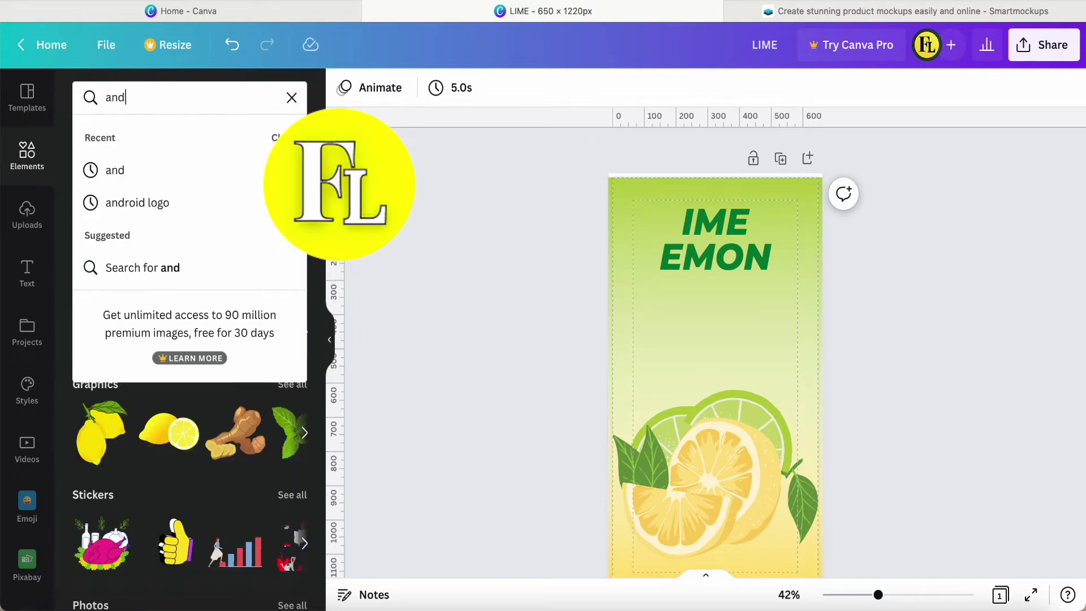
key("Return")
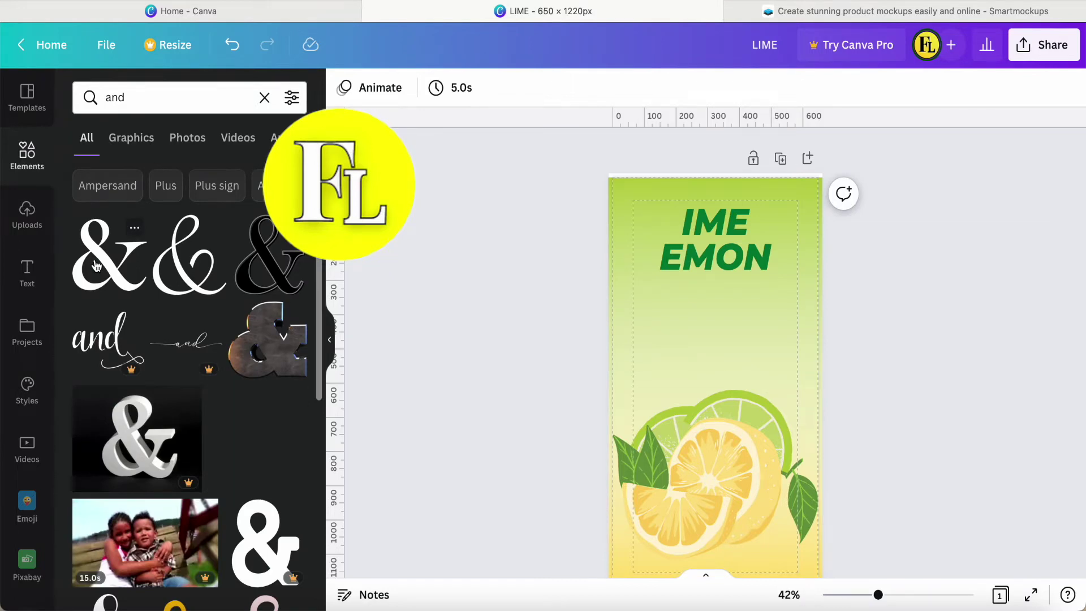
left_click(96, 266)
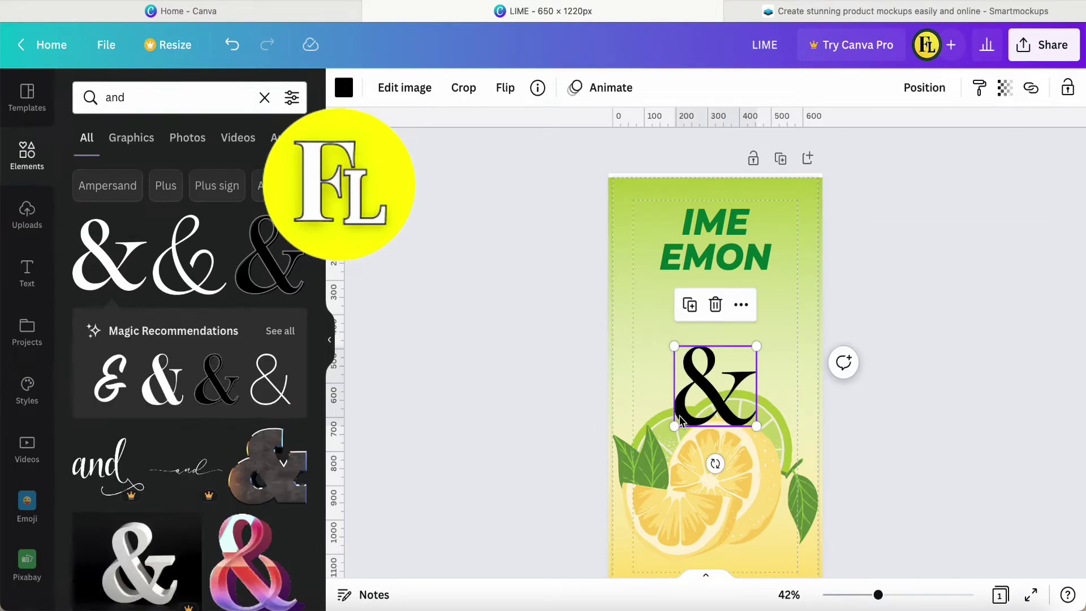
Shrink the ampersand, place it right after IME, and make it white
left_click_drag(674, 426, 728, 373)
left_click_drag(755, 412, 777, 272)
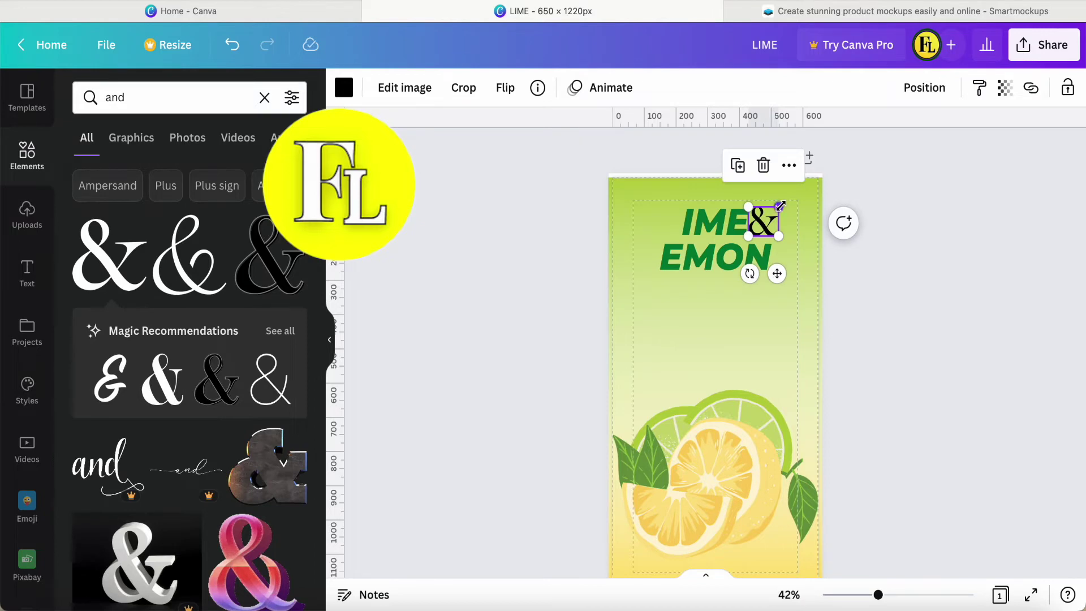
left_click_drag(776, 211, 775, 208)
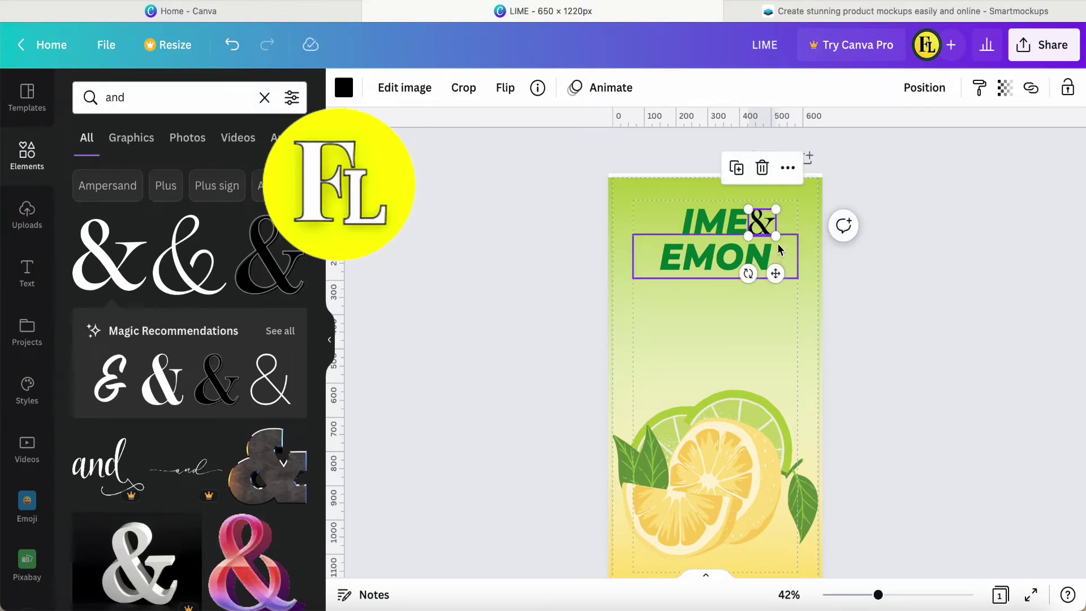
left_click_drag(776, 236, 773, 234)
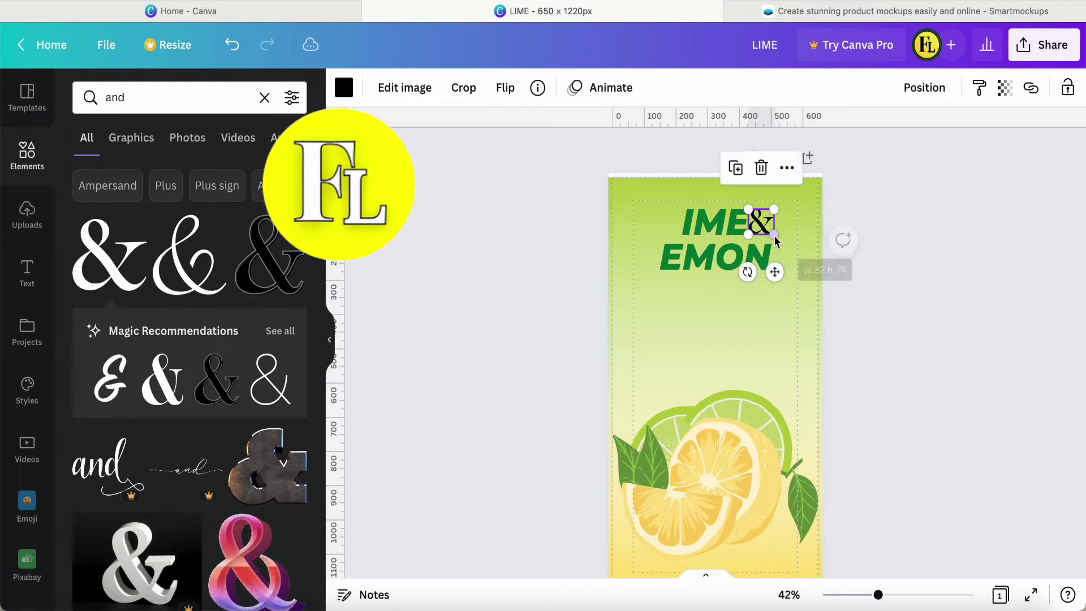
left_click(344, 88)
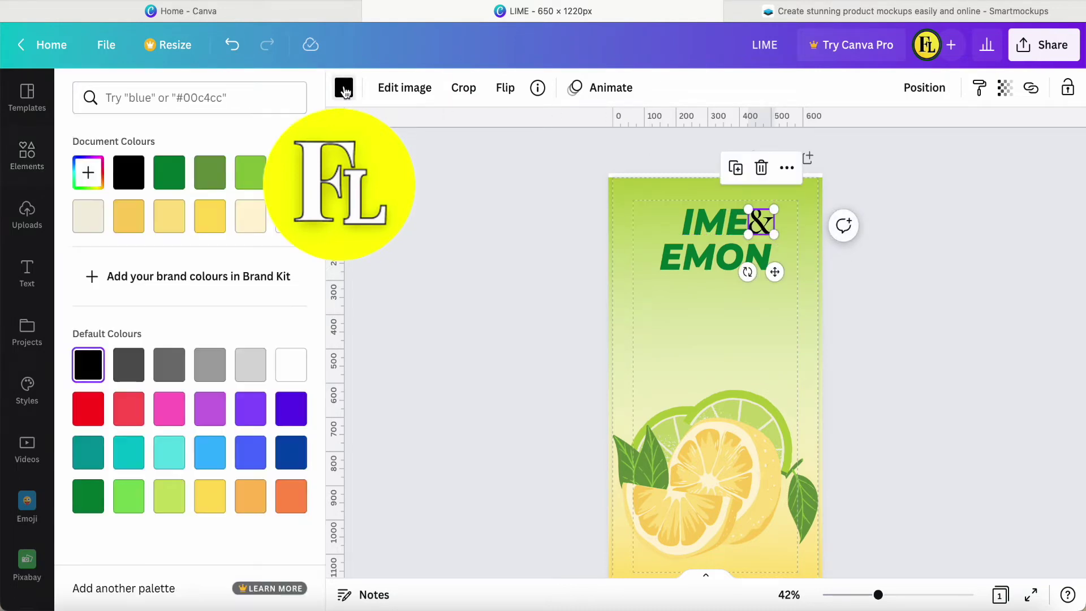
left_click(290, 364)
left_click(522, 301)
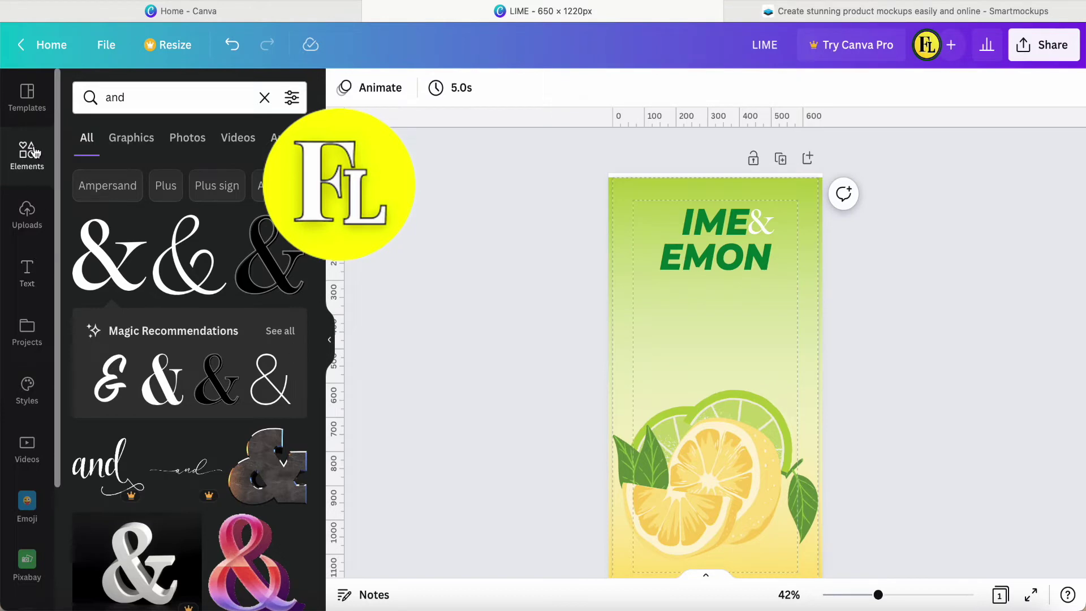
Add a parallelogram from Lines & Shapes and place it at the page's top-left
left_click(264, 97)
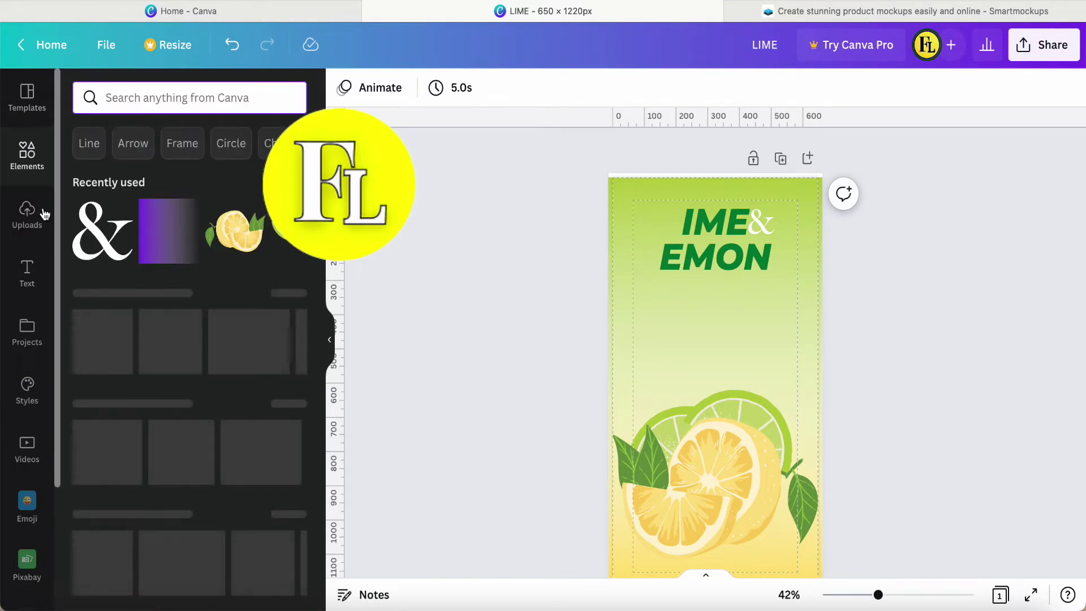
left_click(290, 296)
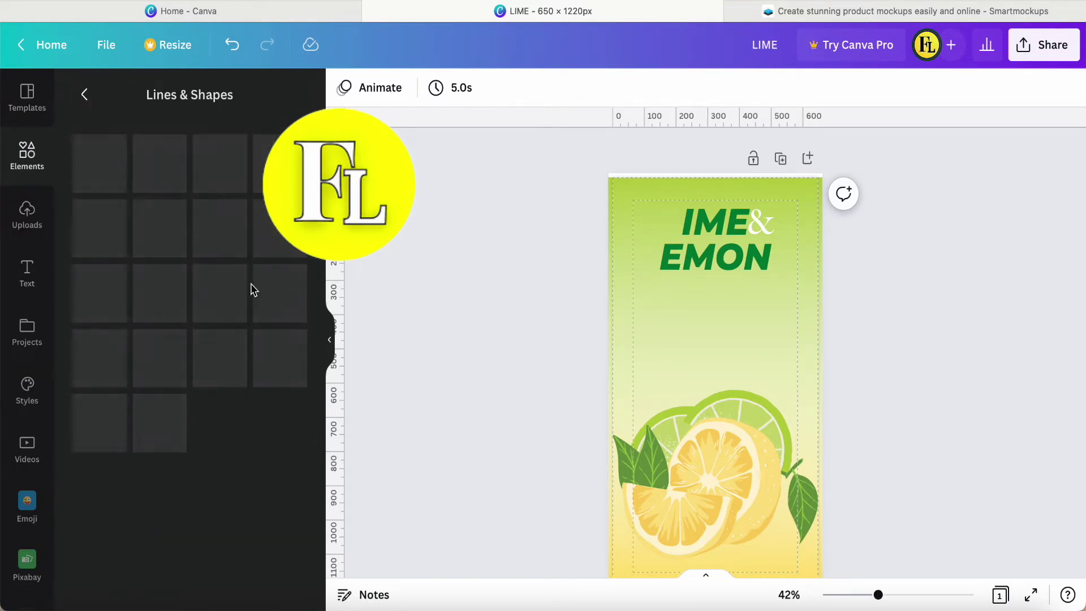
scroll(158, 371, "down", 8)
scroll(158, 367, "down", 4)
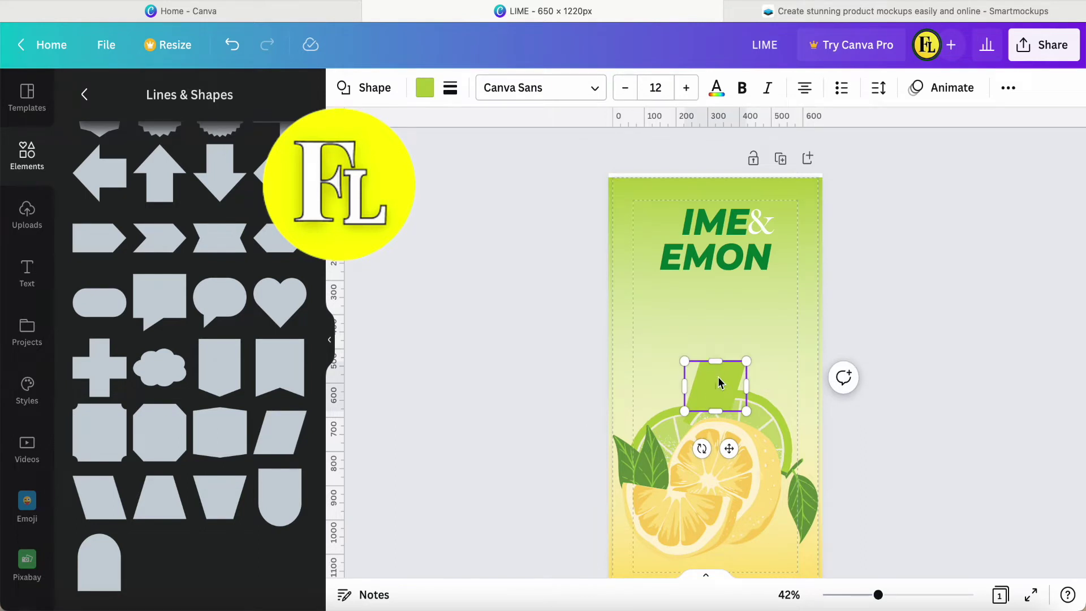
left_click_drag(718, 378, 668, 314)
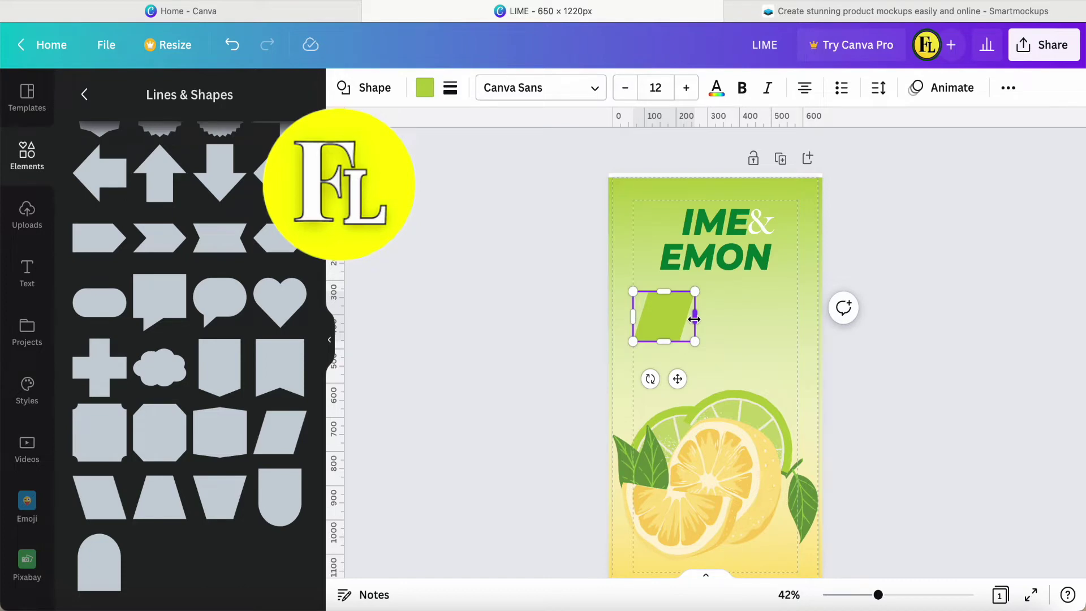
left_click_drag(659, 316, 665, 269)
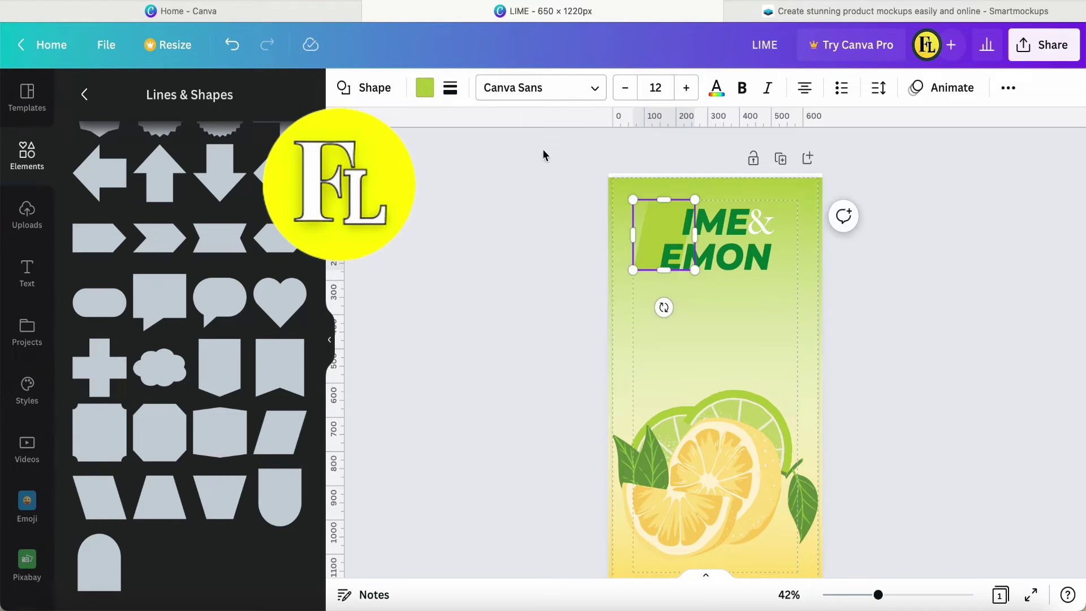
Make the parallelogram dark green and narrow it into a slim slanted bar
left_click(424, 88)
left_click(210, 172)
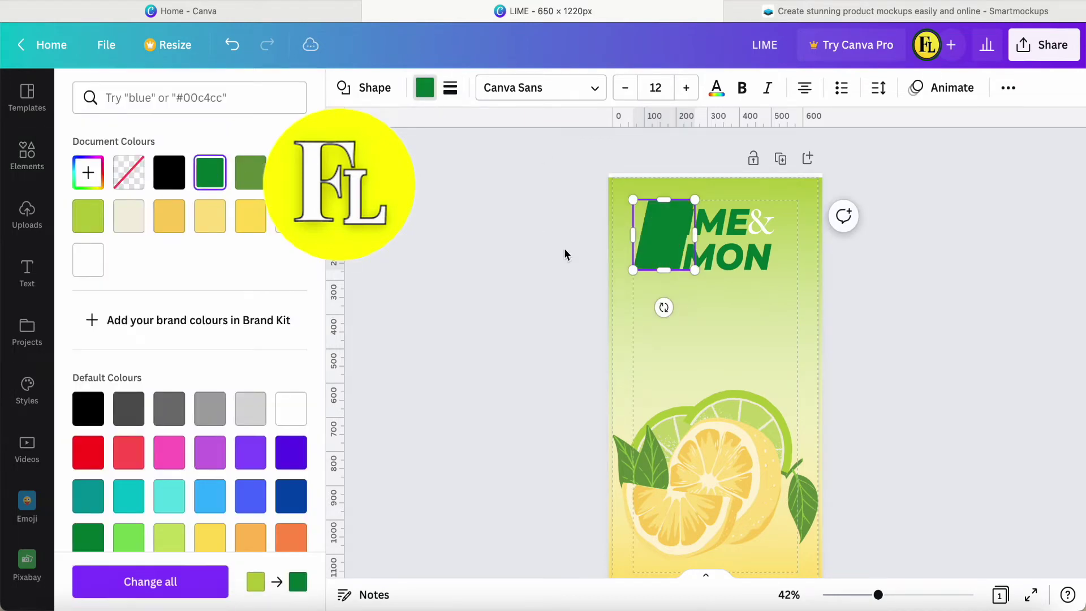
left_click_drag(695, 237, 672, 237)
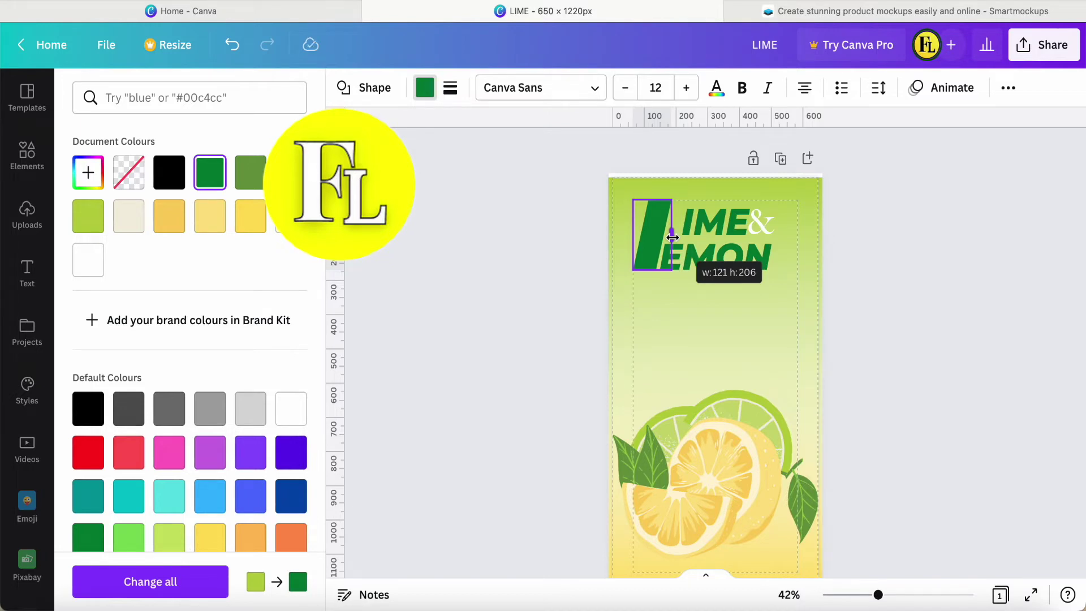
left_click_drag(671, 237, 671, 237)
left_click(707, 294)
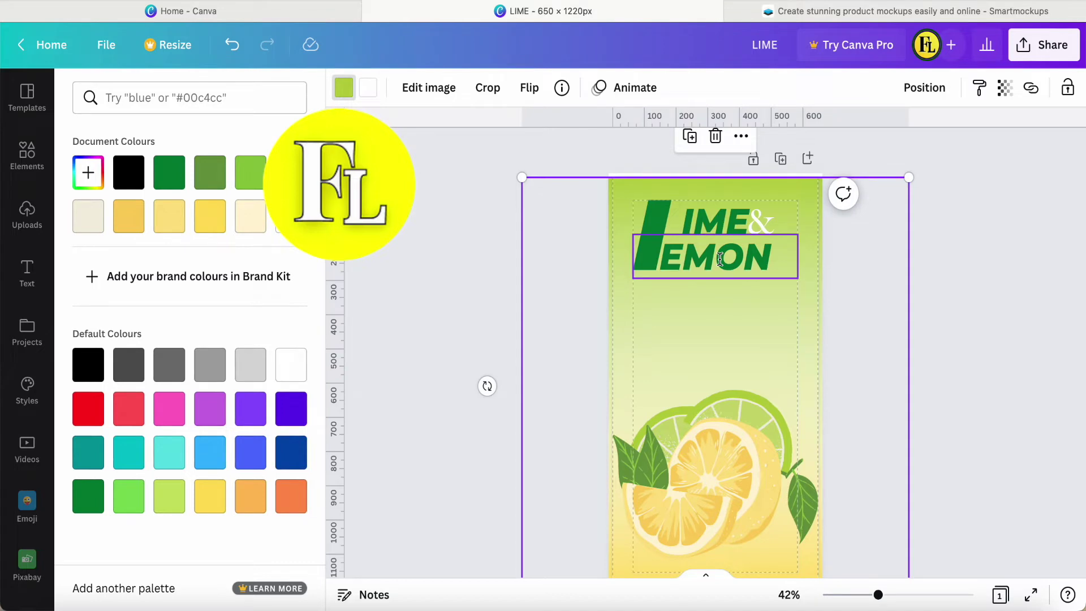
Shift the EMON and IME& text lines slightly right beside the green bar
left_click_drag(719, 258, 732, 256)
left_click(667, 230)
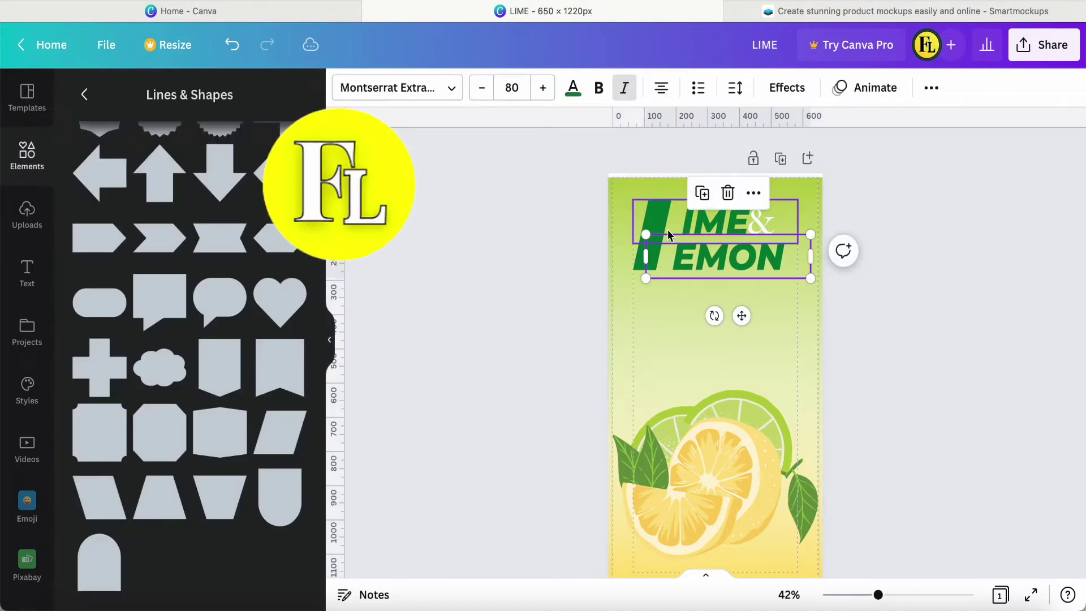
left_click_drag(658, 215, 658, 212)
Send the IME& text one layer backward
left_click(741, 160)
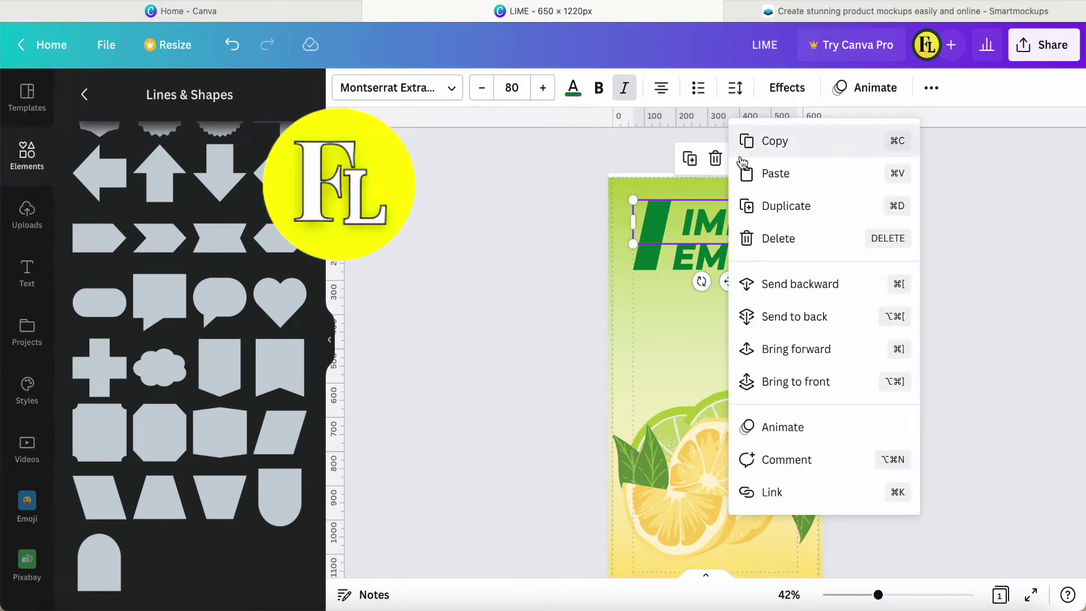
left_click(783, 284)
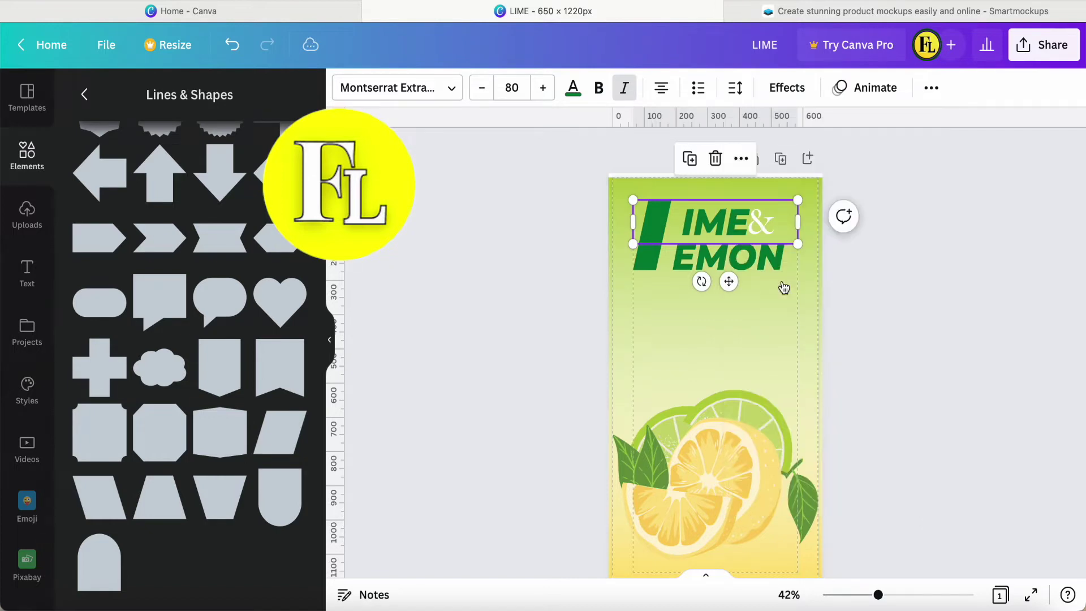
double_click(662, 364)
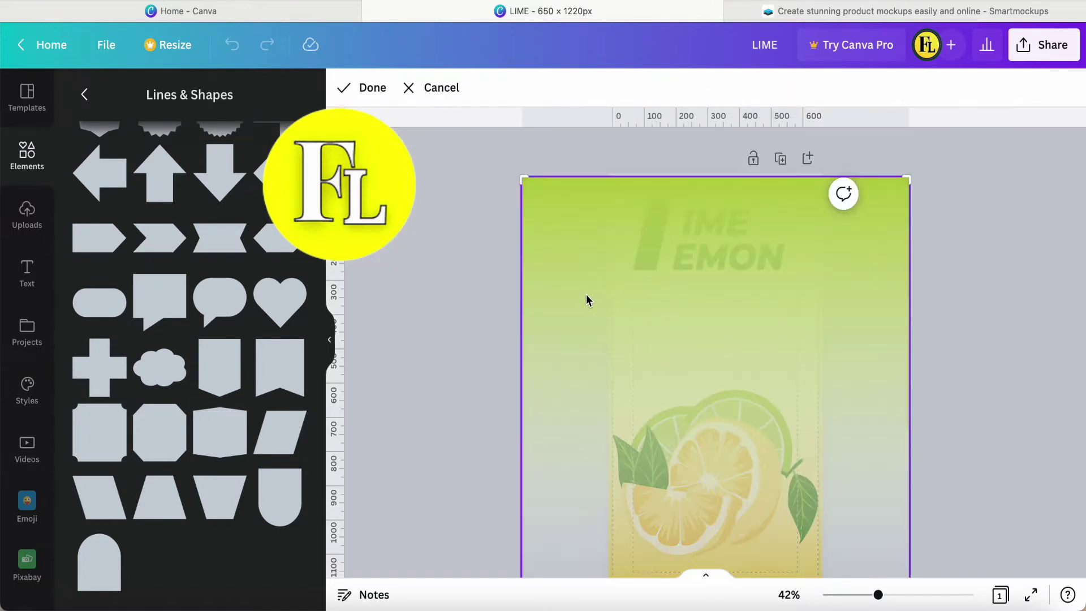
left_click(477, 293)
Nudge the green bar right against IME and zoom in on the label
left_click(656, 232)
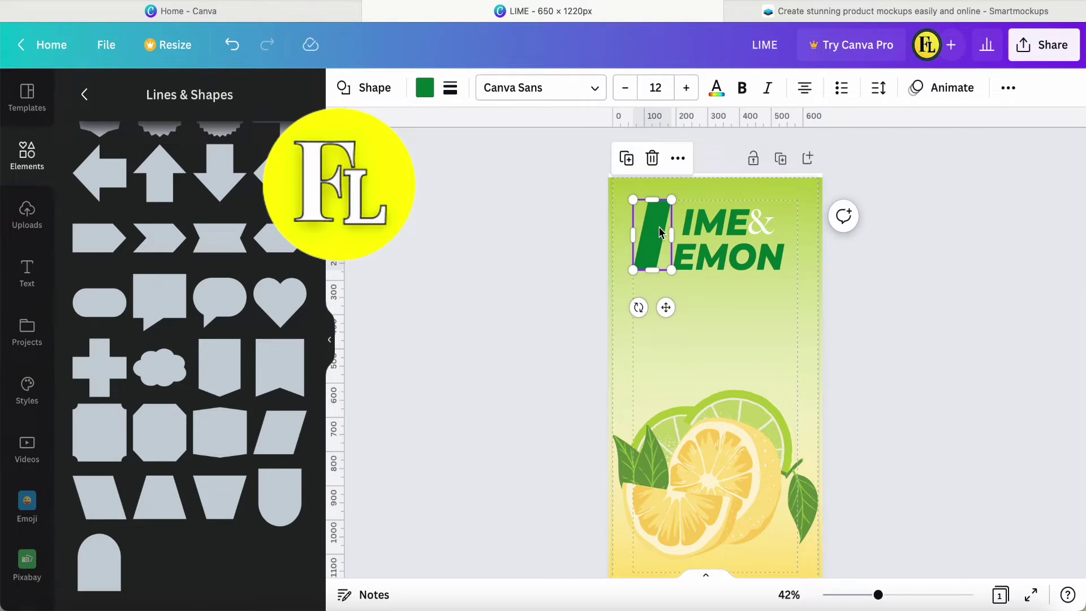
left_click_drag(659, 232, 667, 227)
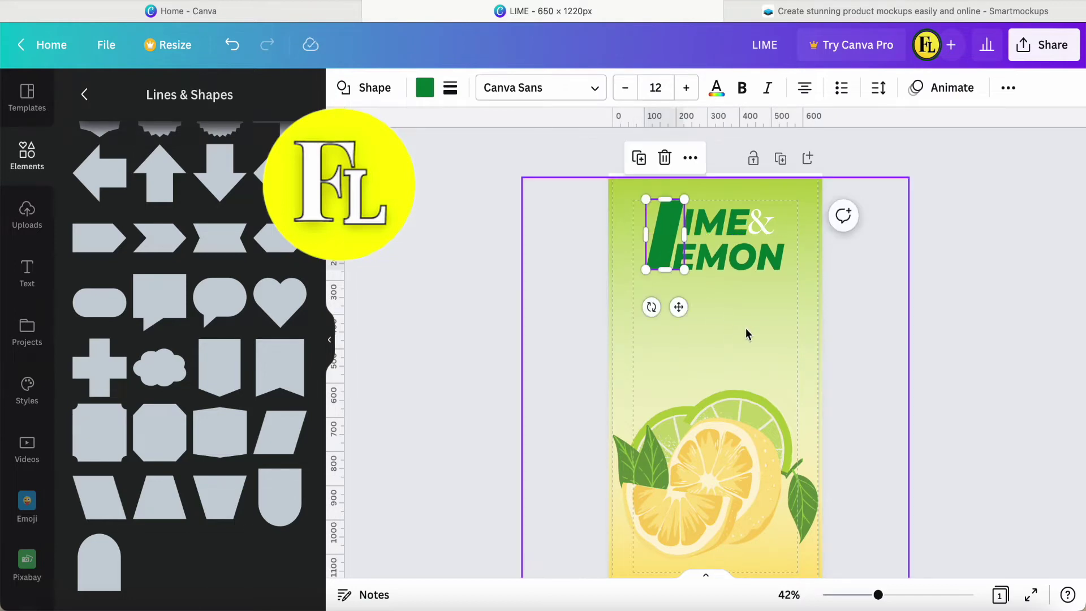
left_click_drag(877, 593, 887, 592)
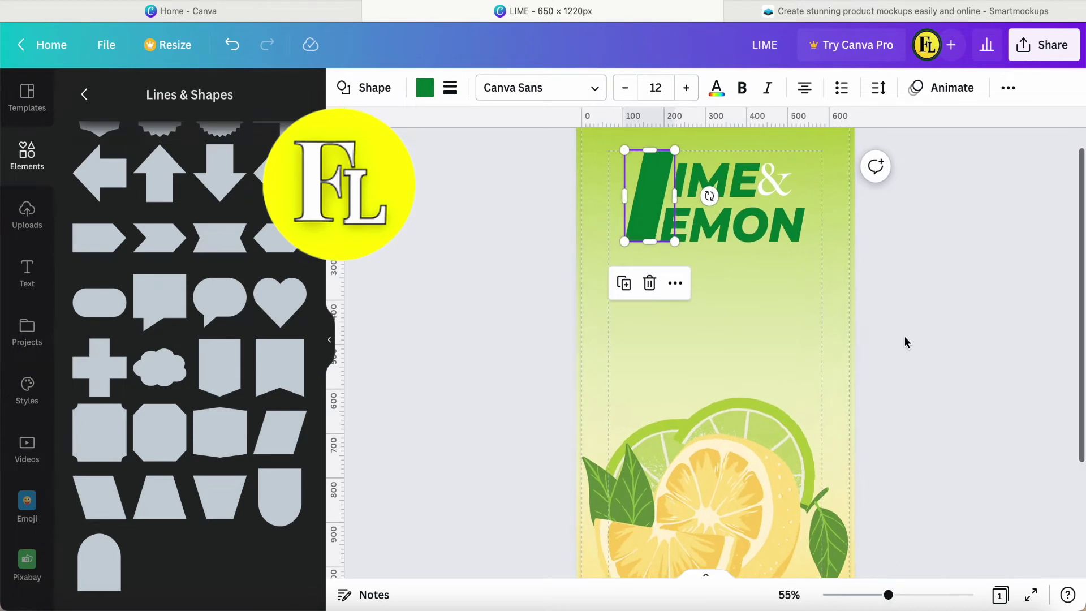
scroll(904, 339, "up", 1)
Nudge the LIME& line slightly left and the EMON line slightly up
left_click(715, 235)
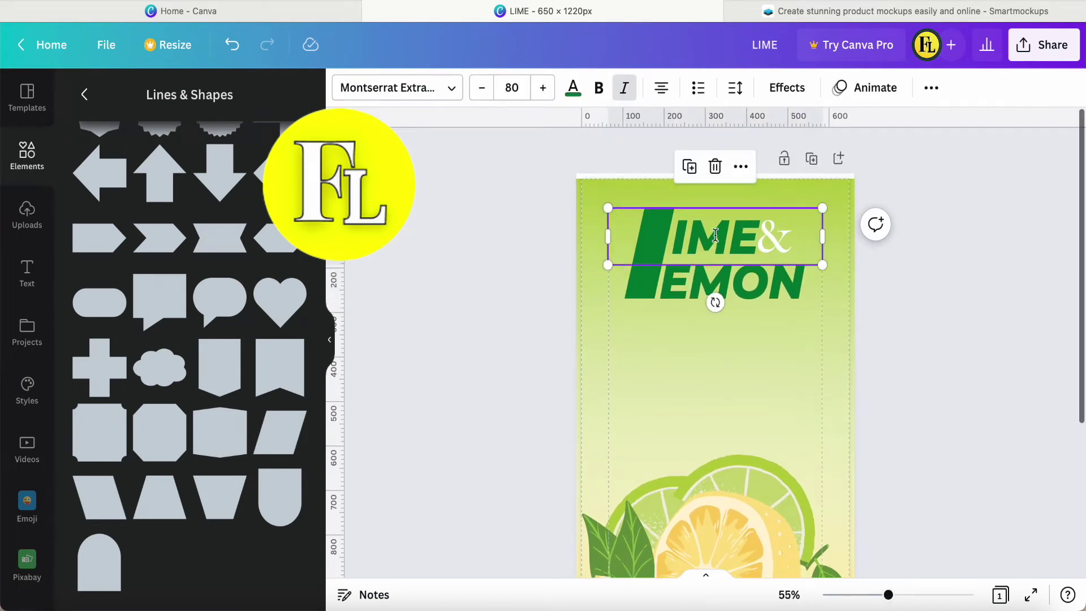
left_click_drag(715, 235, 714, 235)
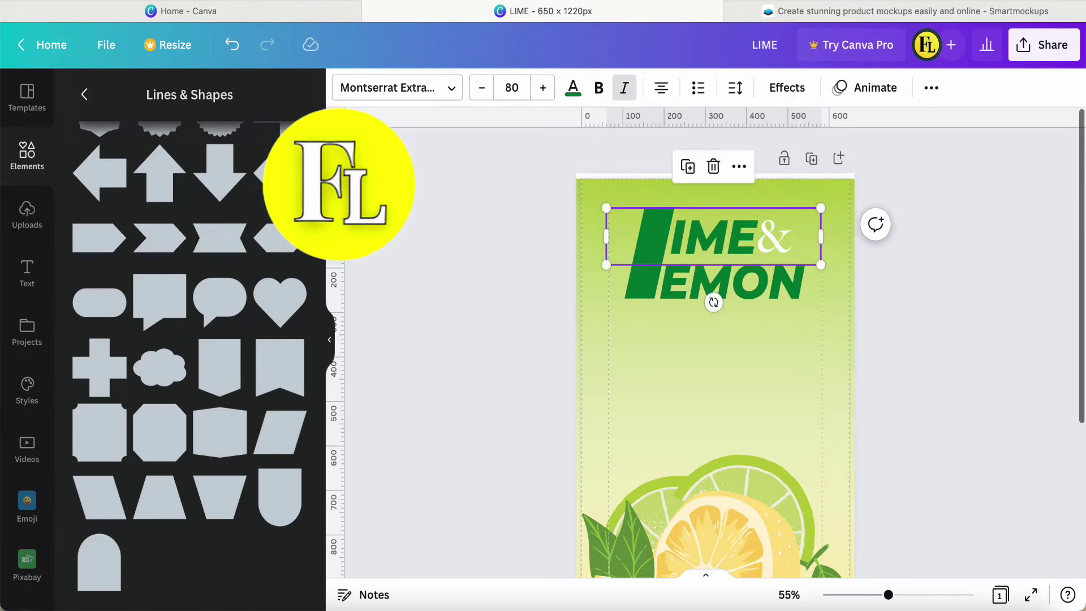
left_click(755, 298)
left_click_drag(756, 298, 755, 295)
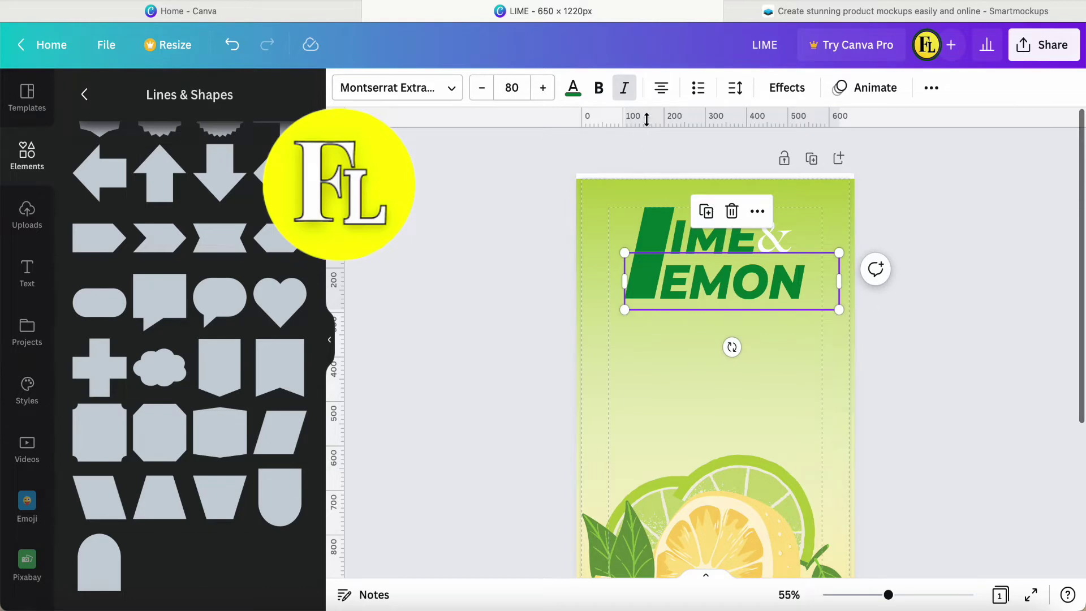
Check EMON's alignment with a temporary horizontal ruler guide, then remove the guide
left_click_drag(646, 127, 641, 300)
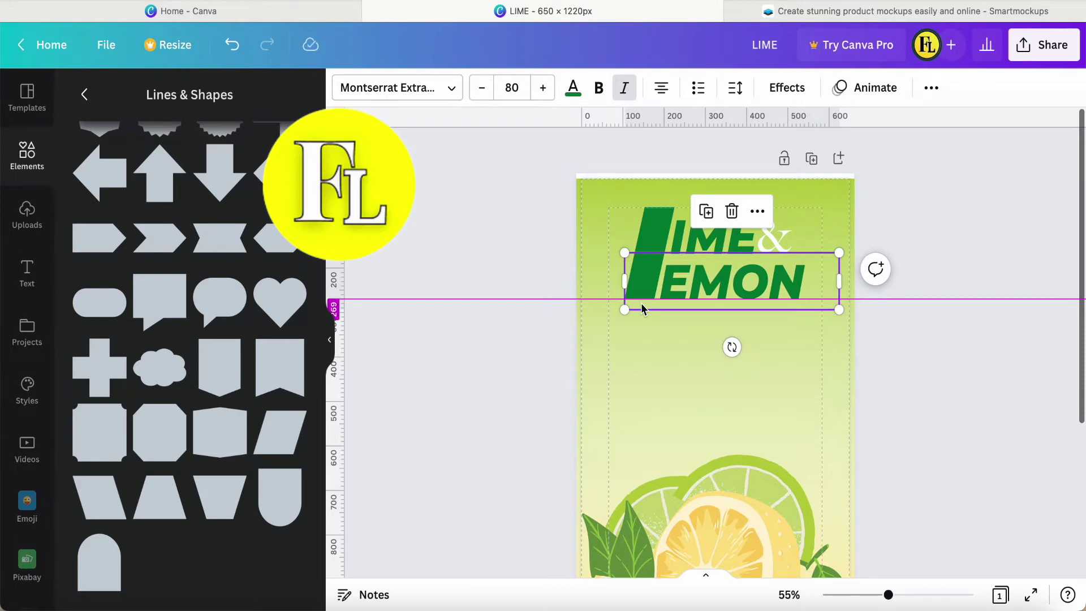
left_click_drag(641, 304, 641, 304)
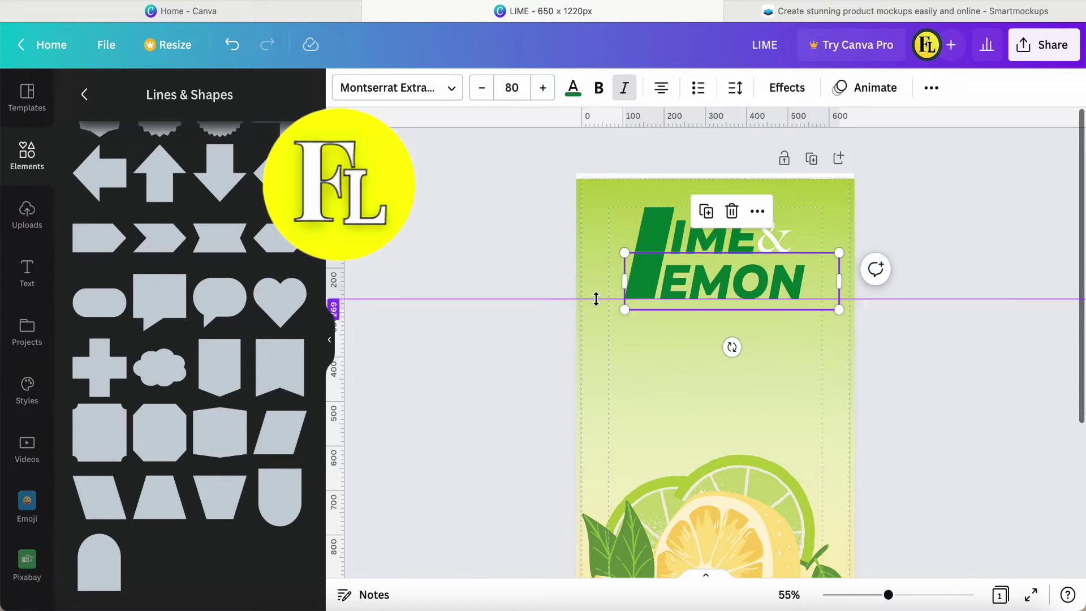
left_click_drag(596, 298, 605, 116)
left_click(479, 320)
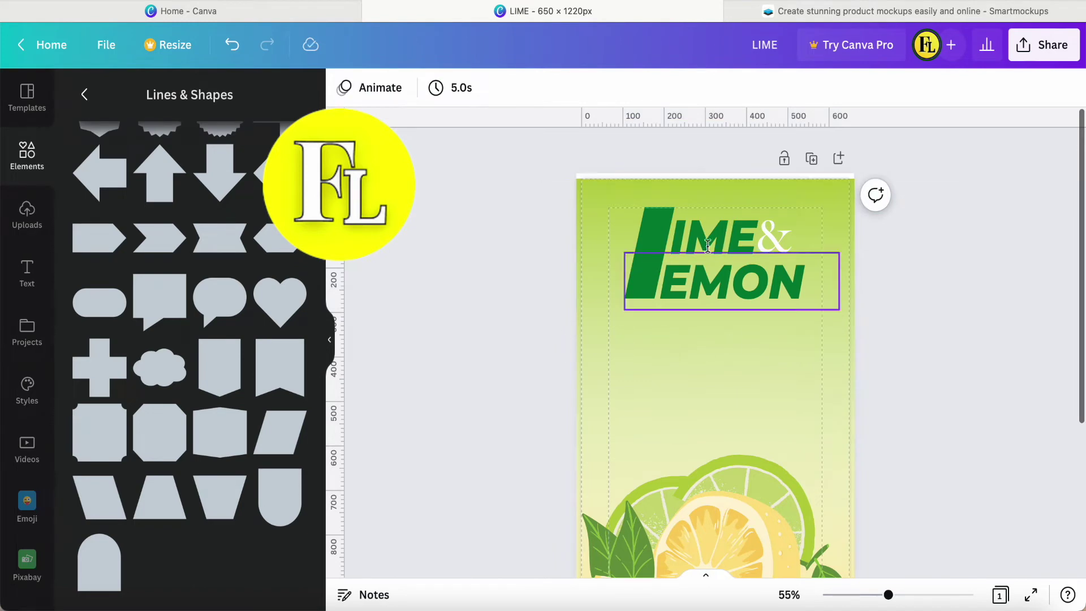
left_click(645, 244)
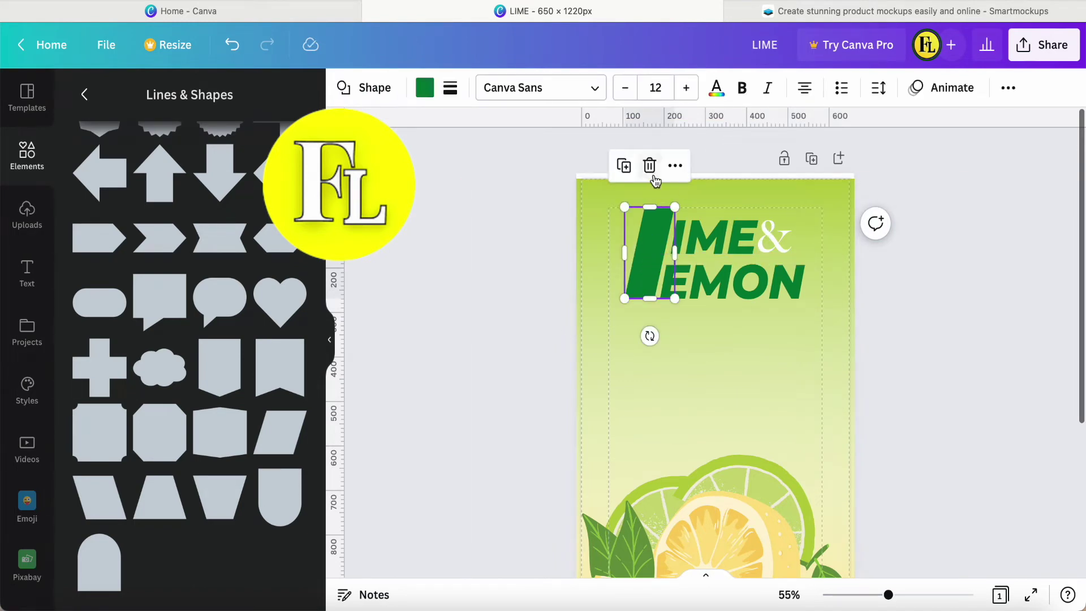
Duplicate the green bar, make the copy yellow, and slim it to fit inside the green one
left_click(625, 167)
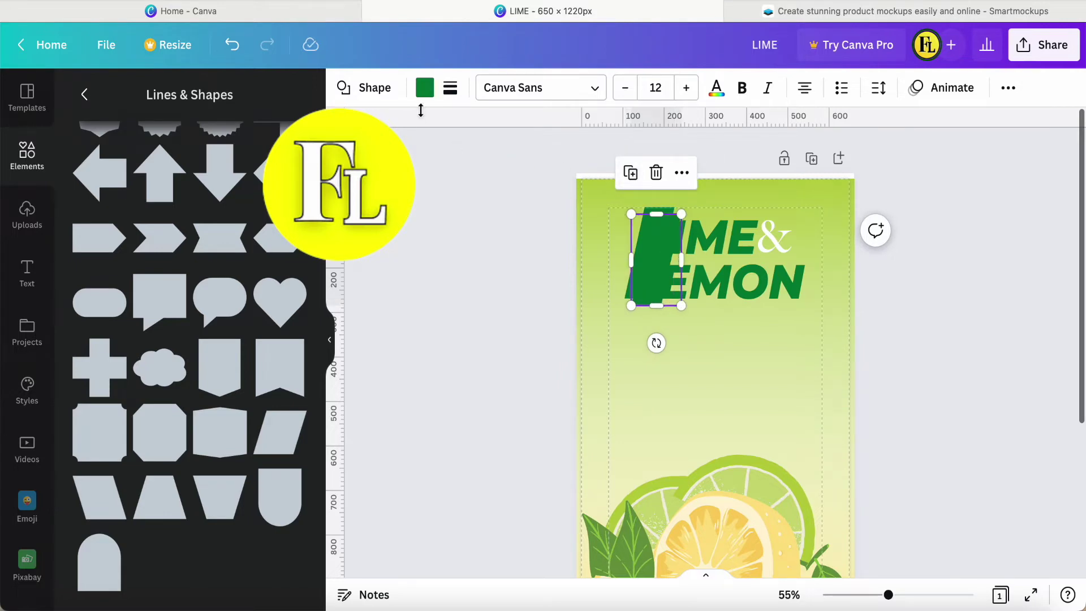
left_click(424, 89)
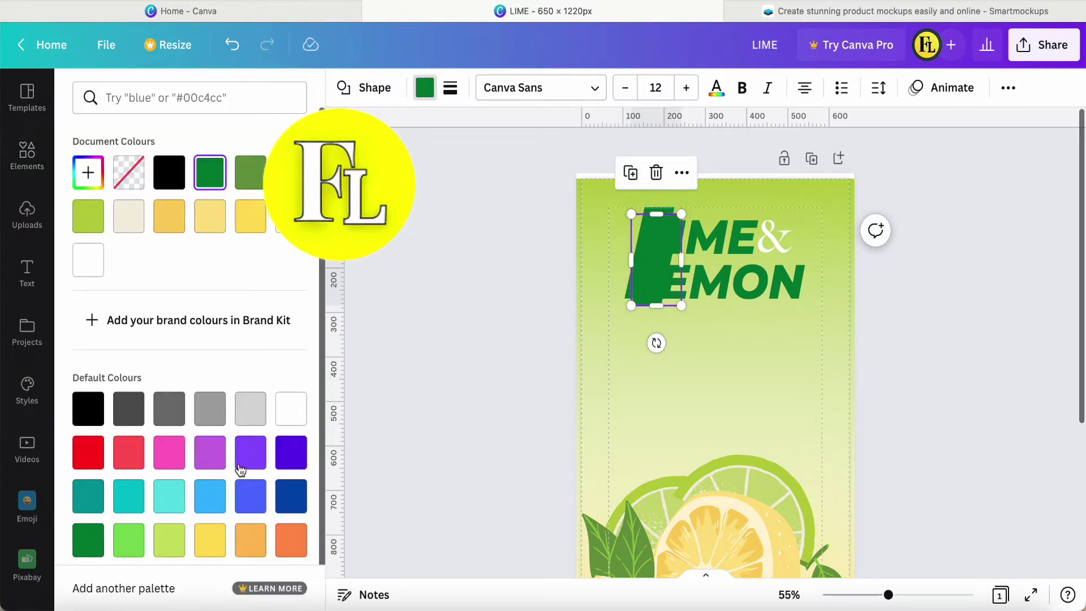
left_click(210, 539)
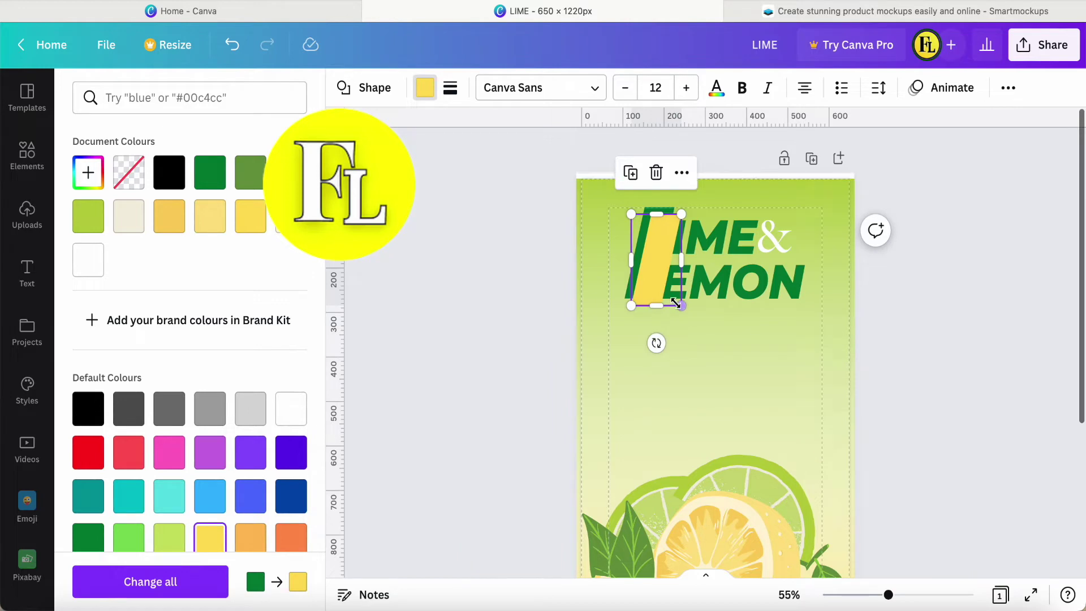
scroll(674, 302, "up", 3)
left_click_drag(637, 315, 639, 305)
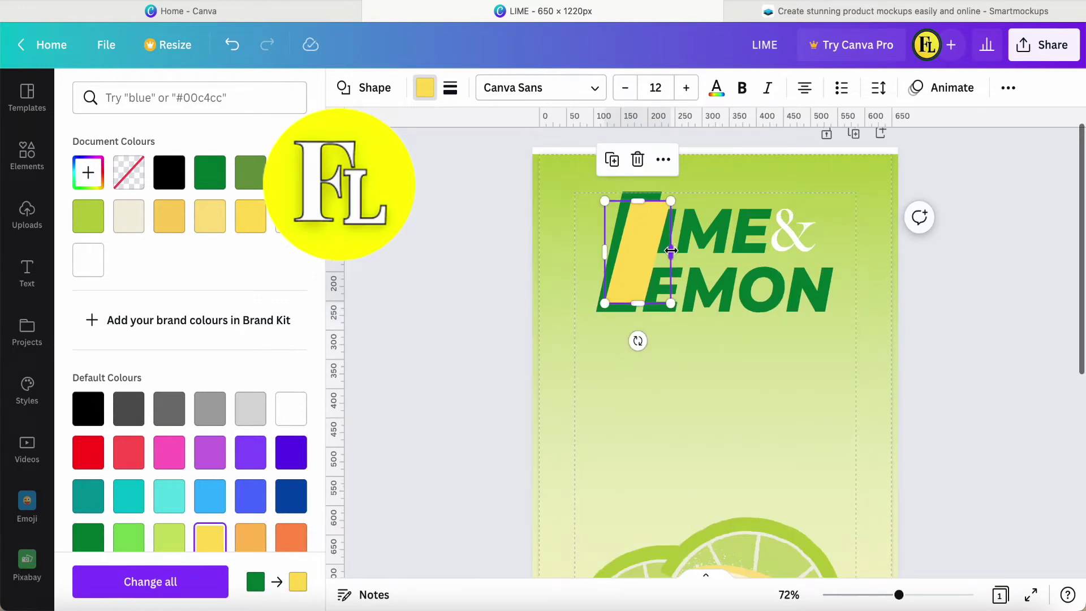
left_click_drag(671, 252, 654, 249)
mouse_move(624, 303)
left_mouse_down()
mouse_move(625, 289)
mouse_move(625, 320)
left_mouse_up()
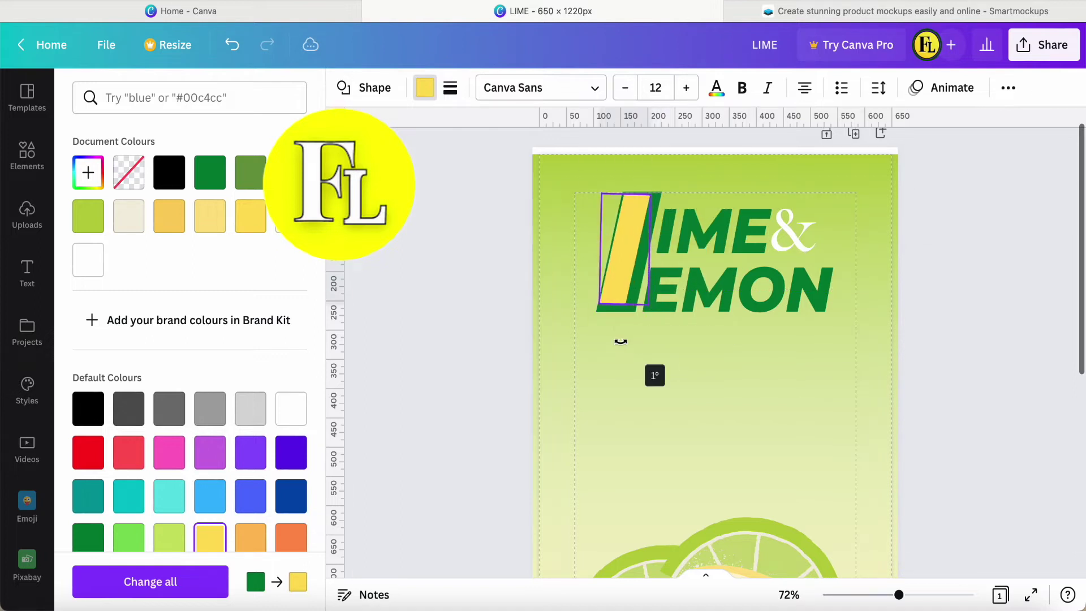
left_click_drag(626, 270, 631, 258)
left_click(617, 435)
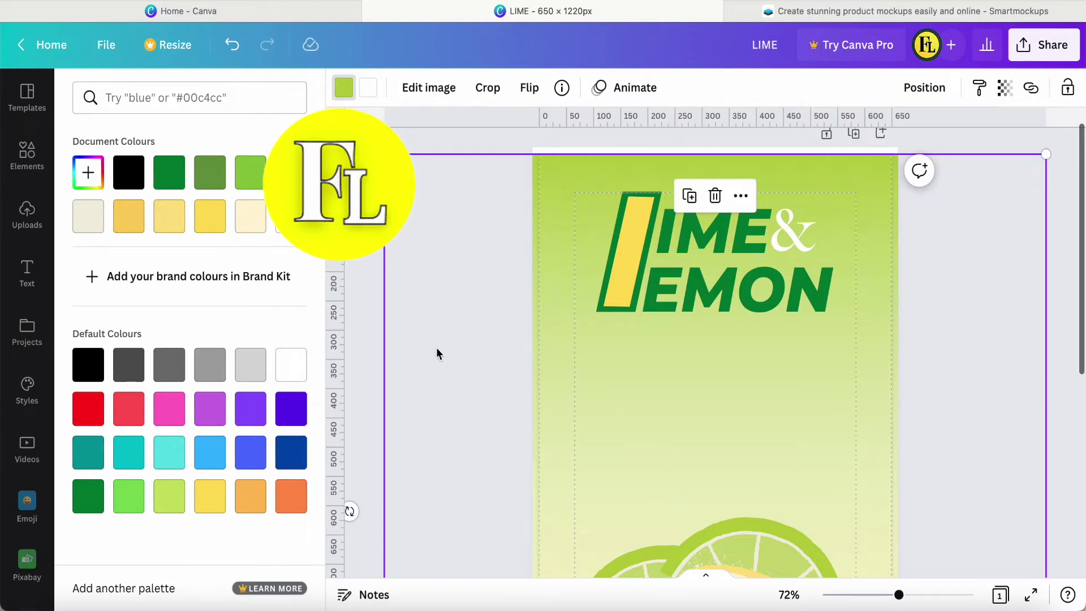
Add a parallelogram below LEMON, fill it dark green, and flatten it to a 476×88 px banner
left_click(26, 152)
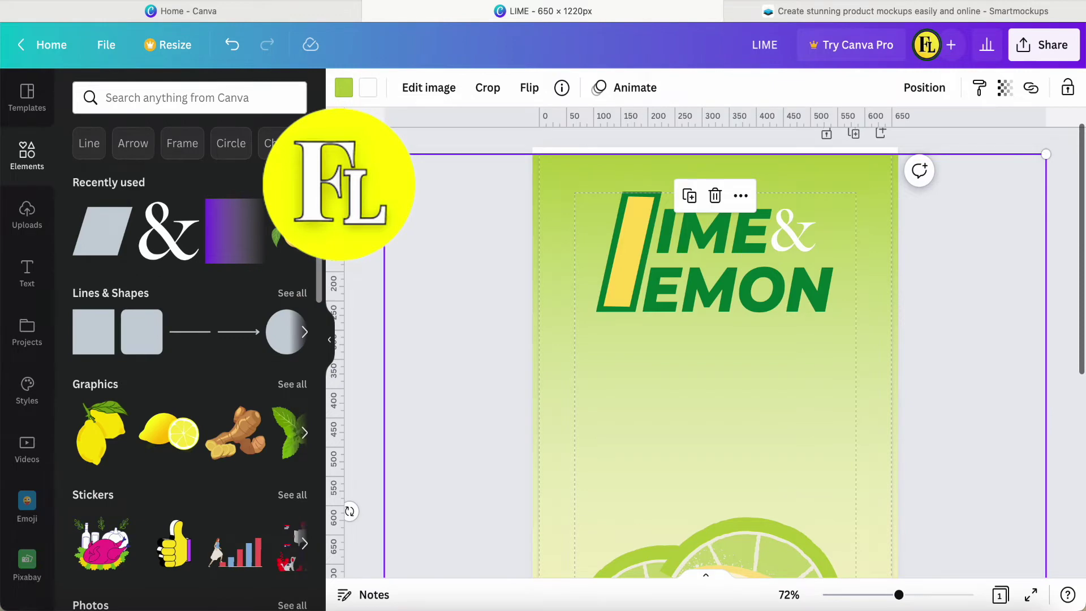
left_click(292, 295)
scroll(187, 345, "down", 10)
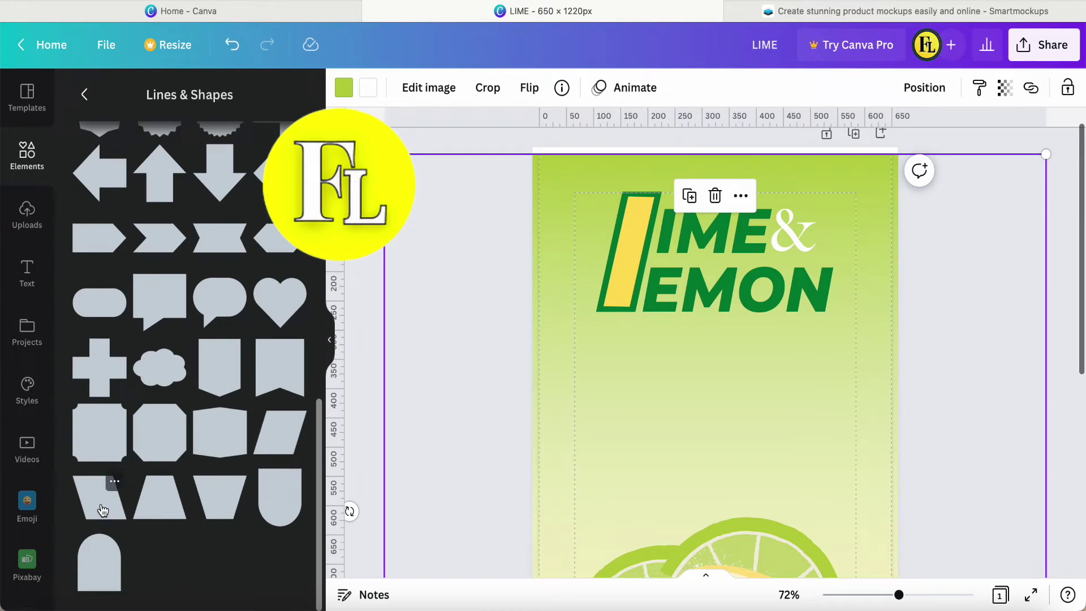
left_click(102, 510)
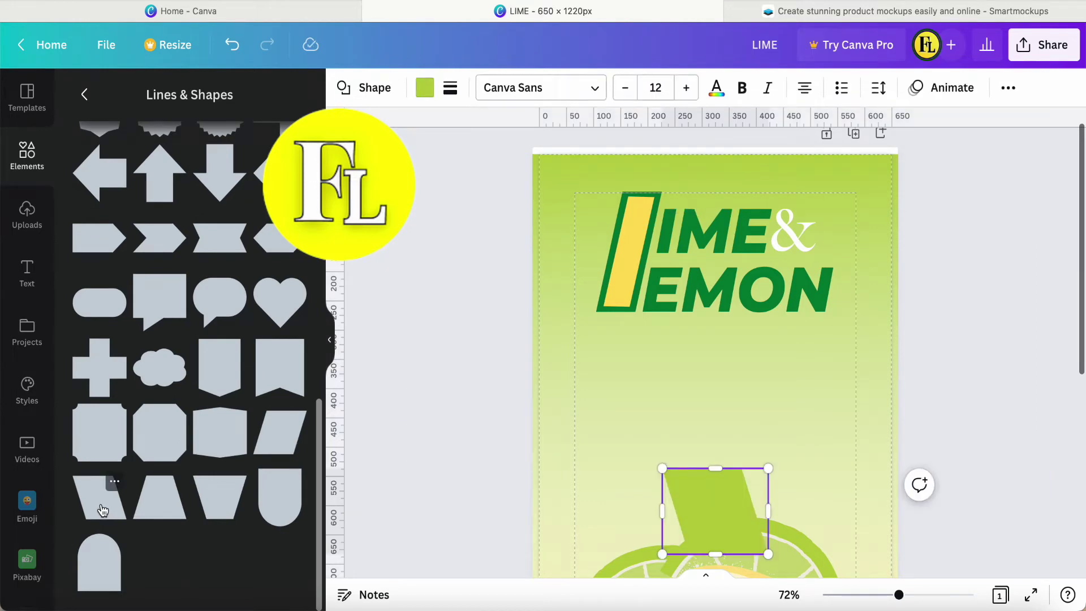
left_click_drag(712, 504, 854, 343)
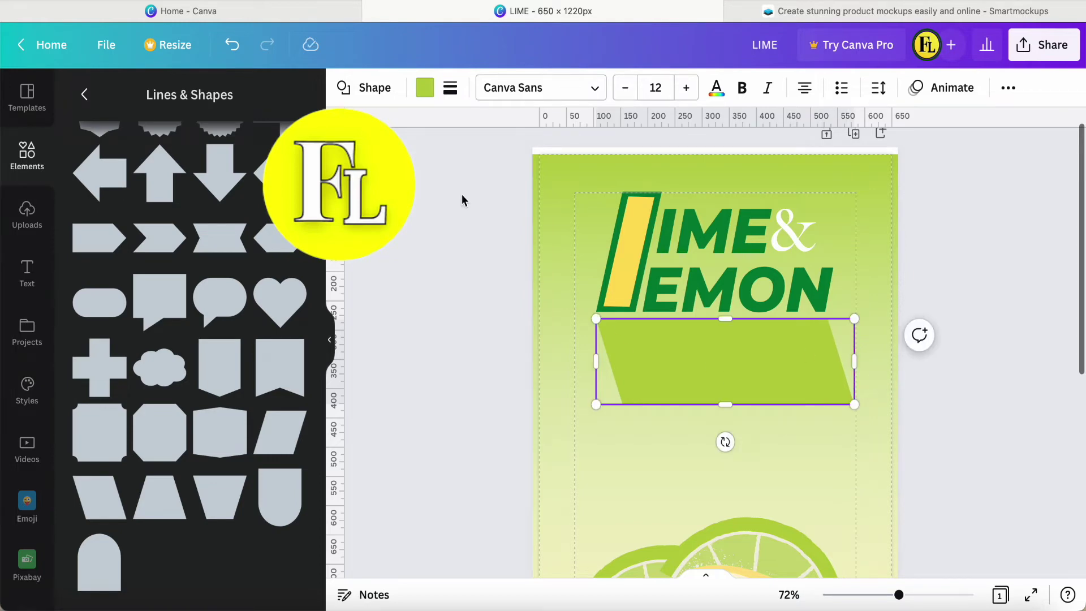
left_click(424, 87)
left_click(210, 172)
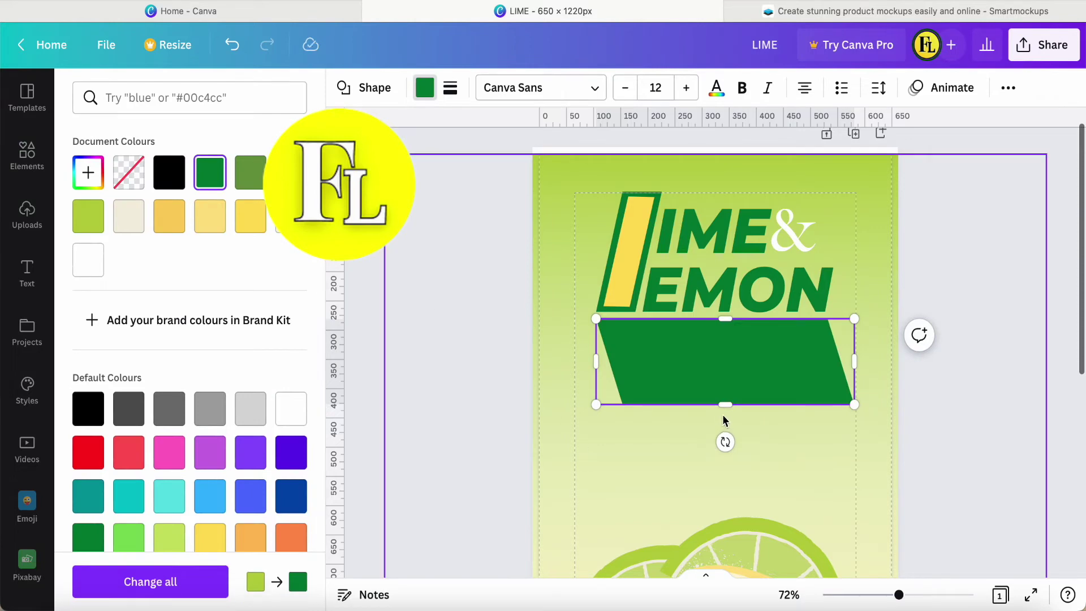
left_click_drag(726, 404, 729, 369)
left_click(678, 438)
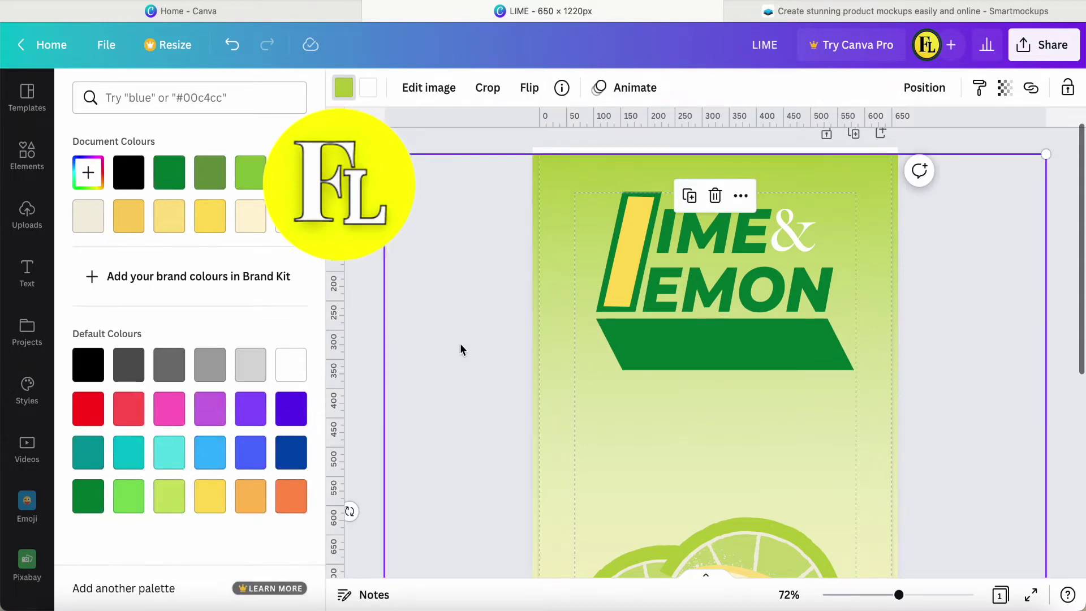
Add a SODA heading set in the Blanka font
left_click(27, 271)
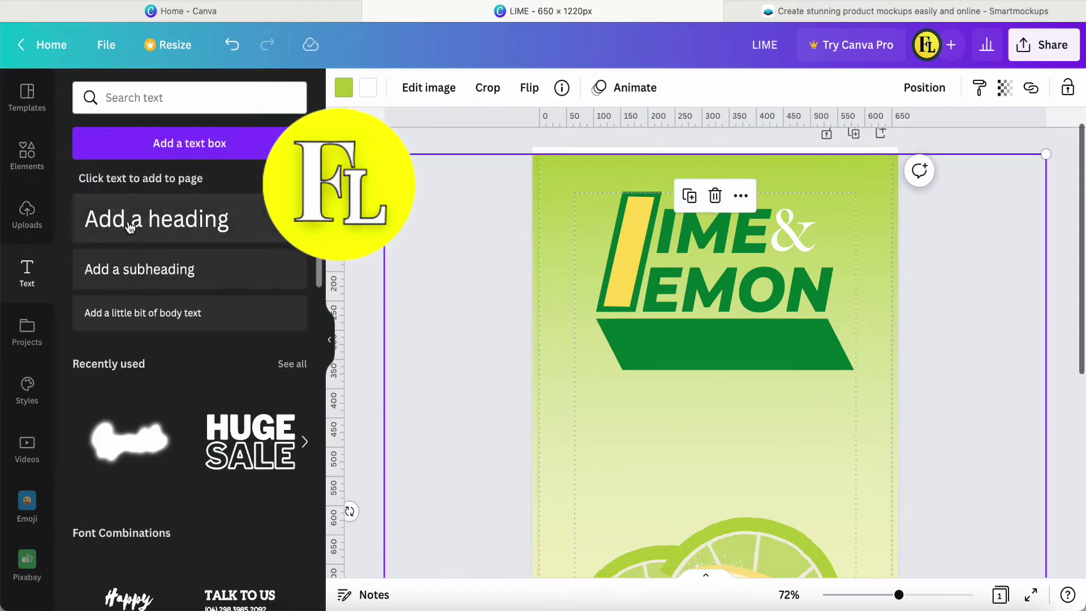
left_click(138, 225)
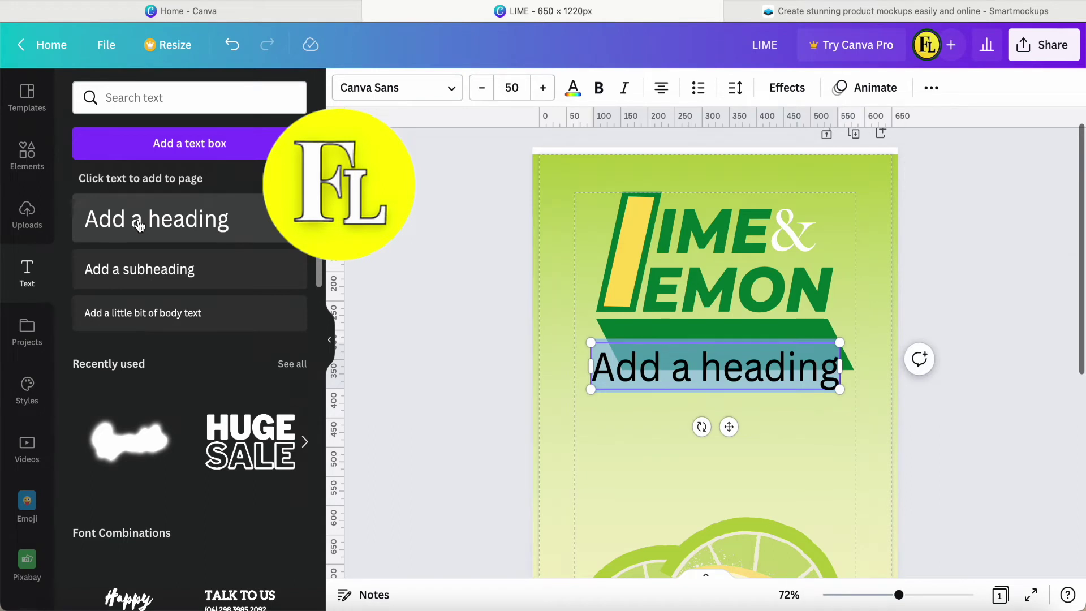
type("SODA")
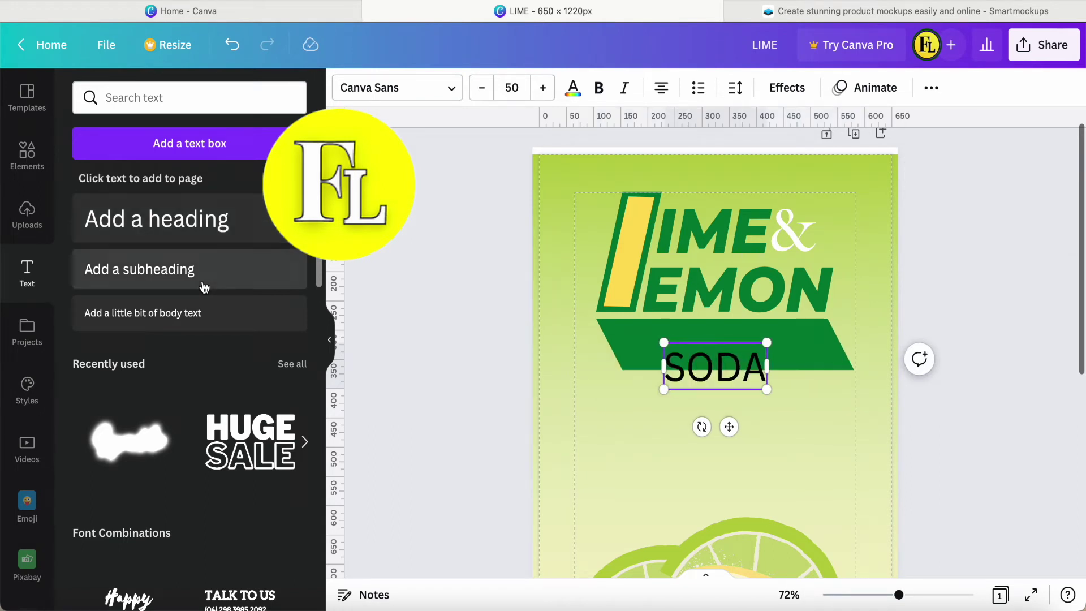
left_click(453, 92)
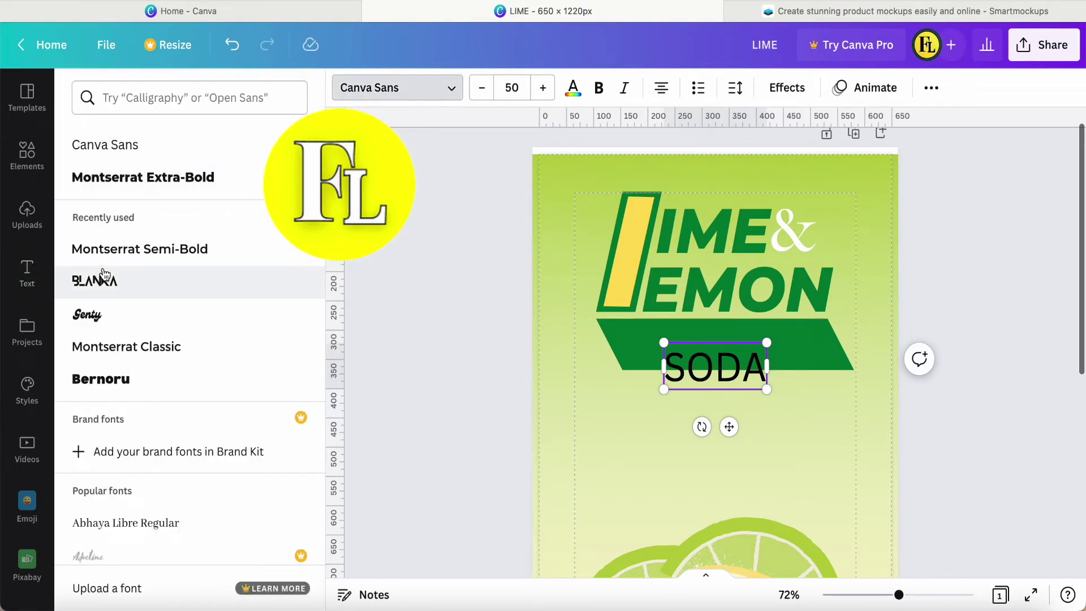
left_click(102, 291)
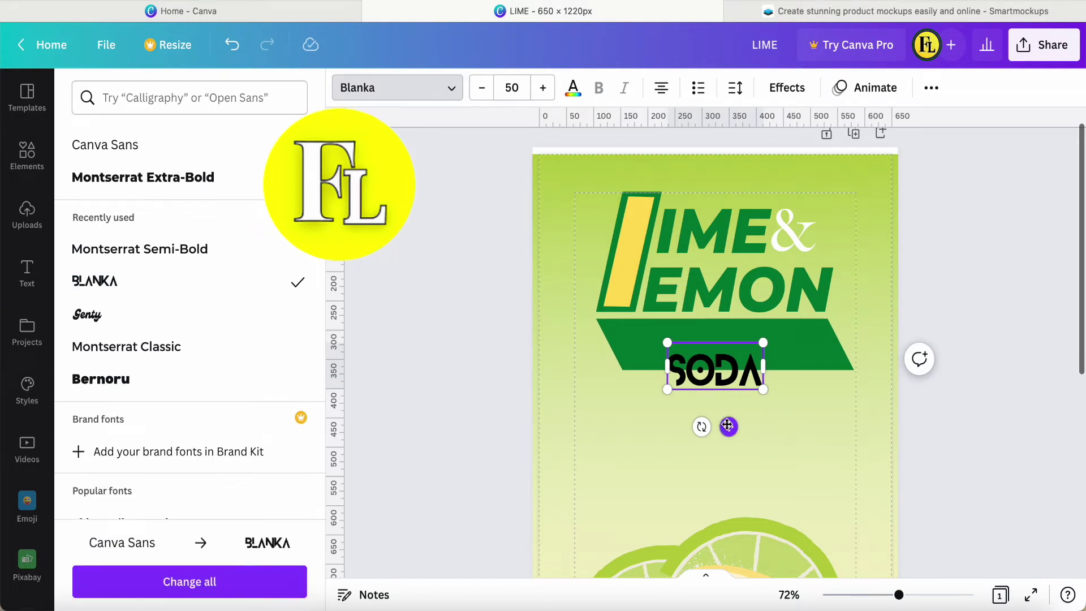
Move SODA onto the right of the green banner and make it white
left_click_drag(727, 426, 793, 405)
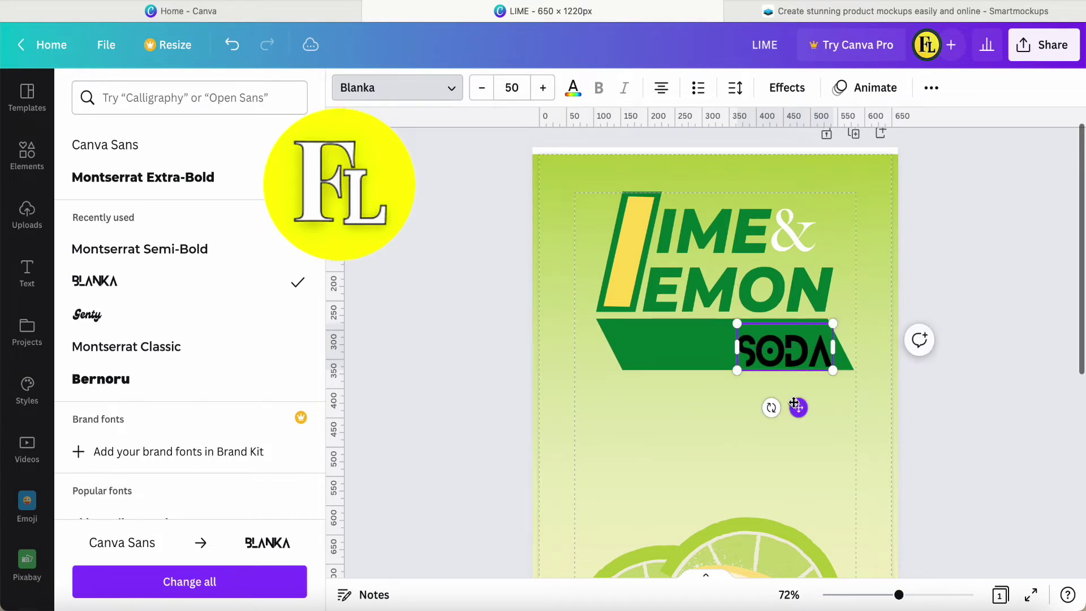
left_click(573, 89)
left_click(291, 365)
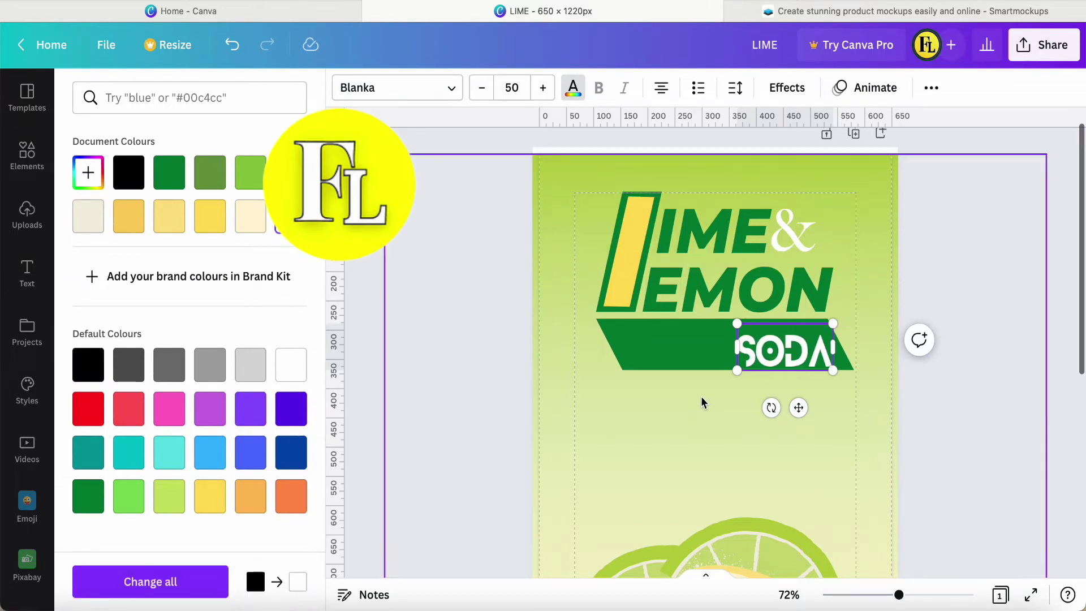
left_click(686, 429)
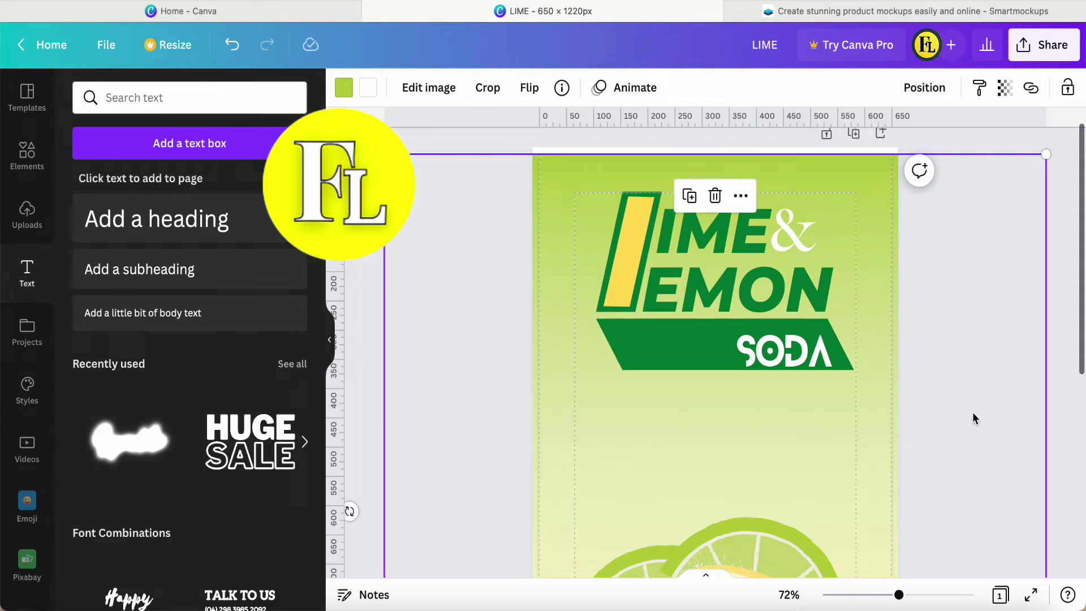
left_click_drag(899, 595, 869, 595)
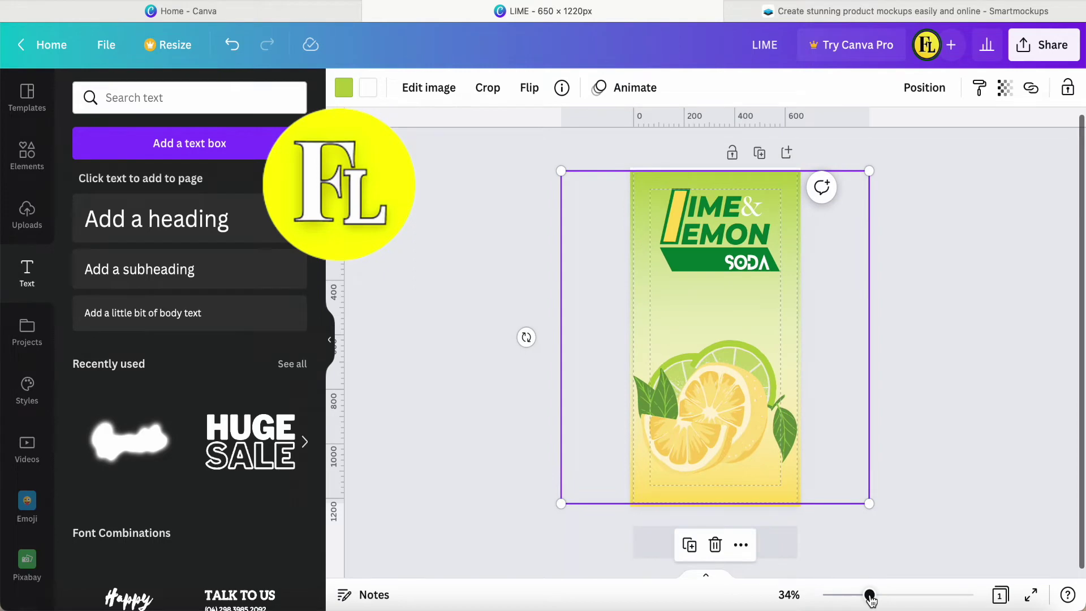
Send the LIME title text one layer backward
left_click(936, 364)
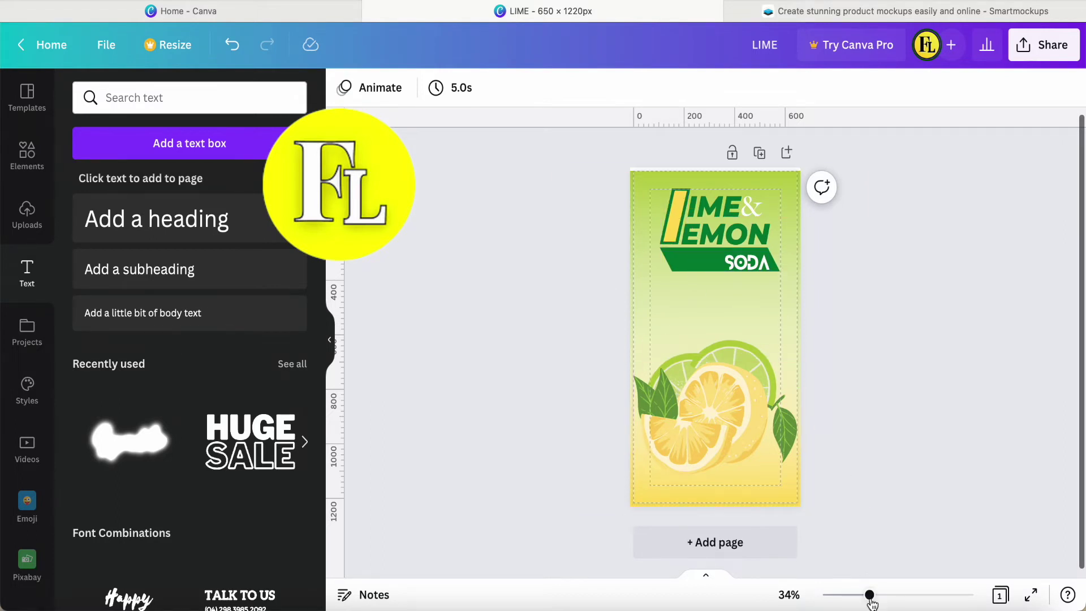
left_click_drag(869, 597, 897, 595)
scroll(887, 387, "up", 3)
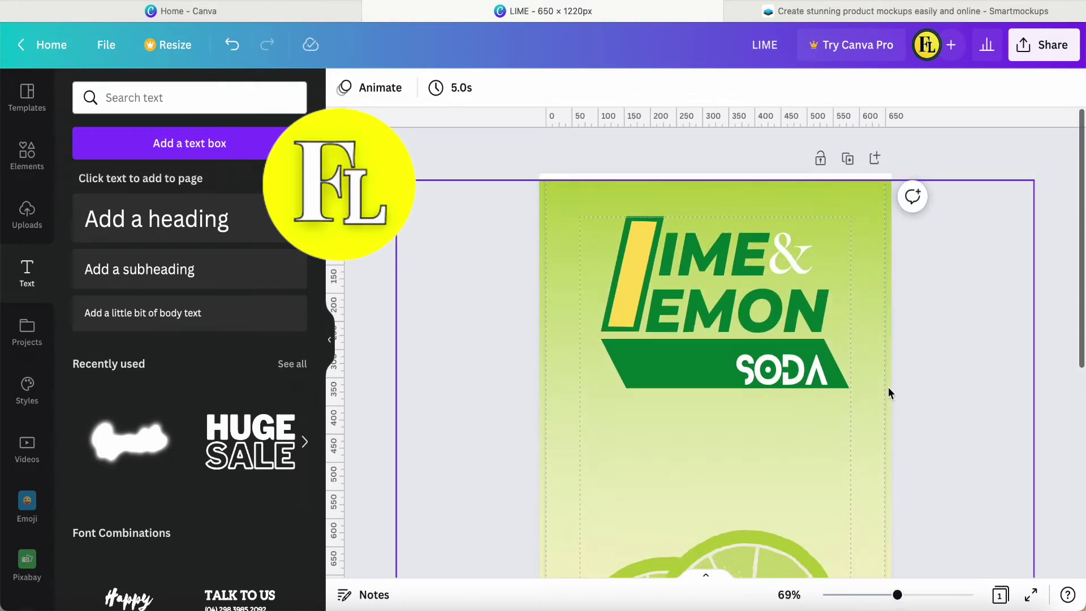
left_click(783, 255)
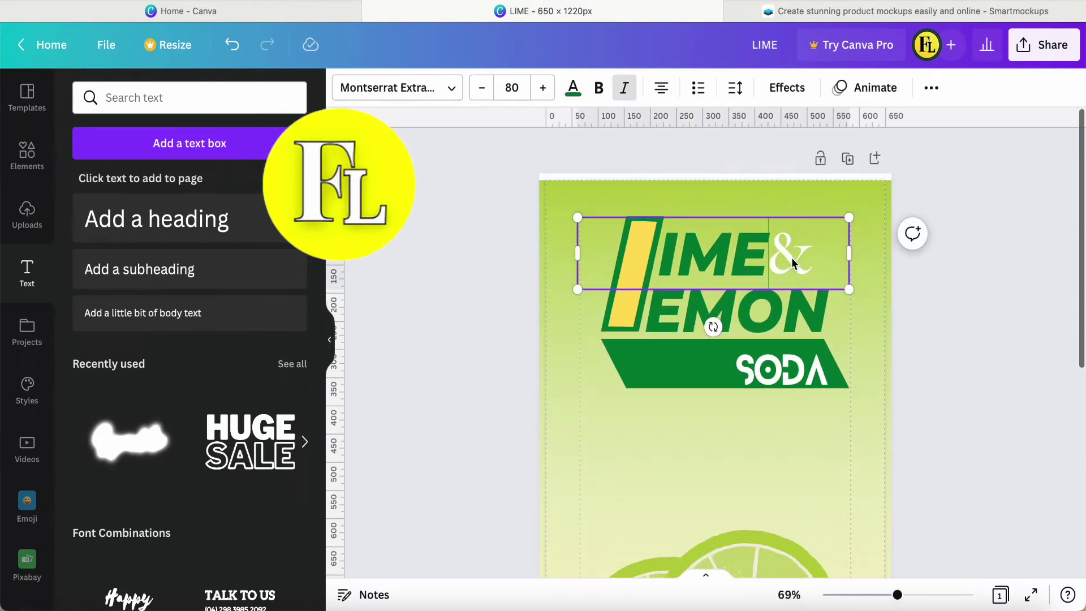
left_click(939, 336)
left_click(762, 252)
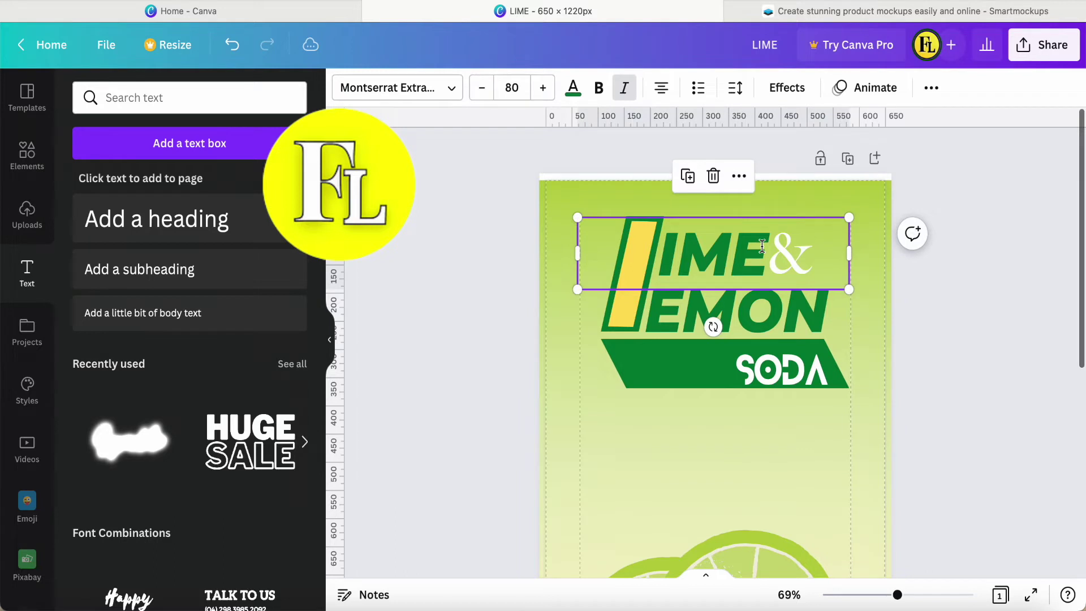
right_click(751, 254)
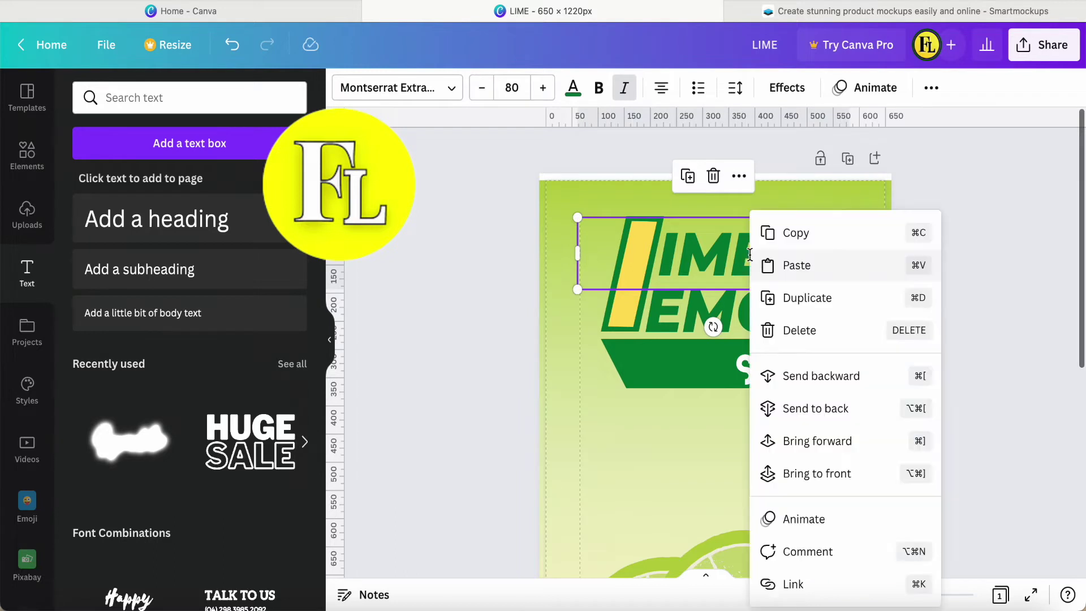
left_click(805, 381)
left_click(967, 331)
Shift the ampersand slightly right beside LIME and check the title's placement
left_click(791, 256)
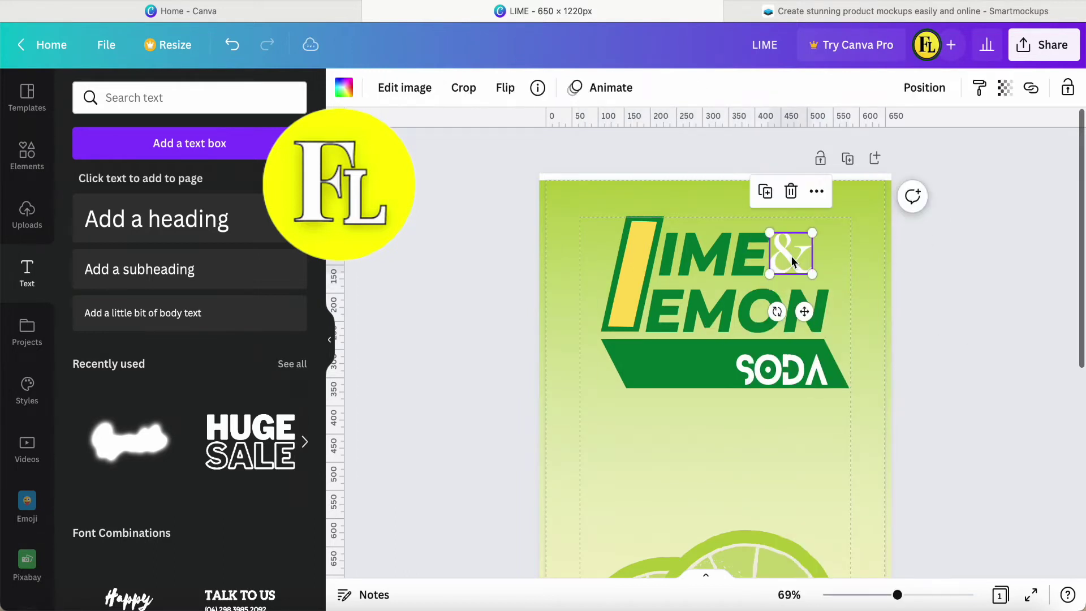
left_click_drag(804, 311, 808, 315)
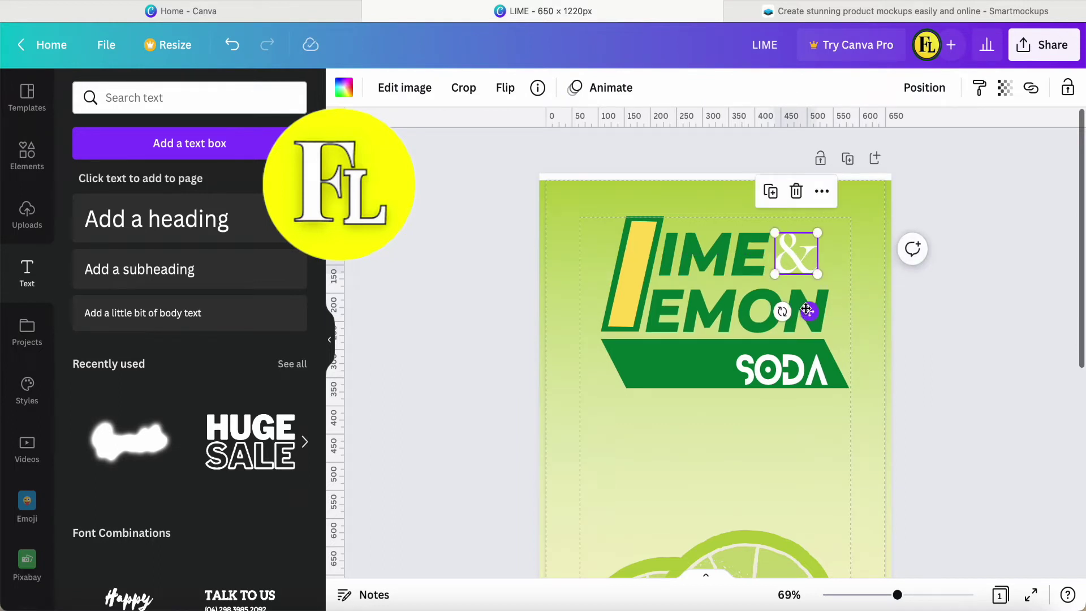
left_click(922, 327)
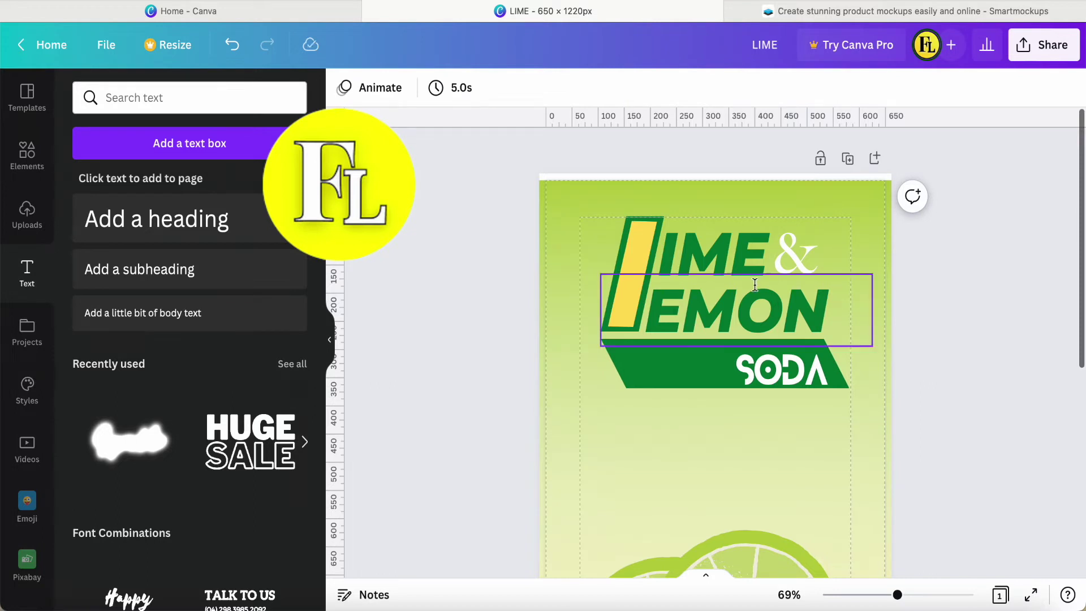
left_click(730, 261)
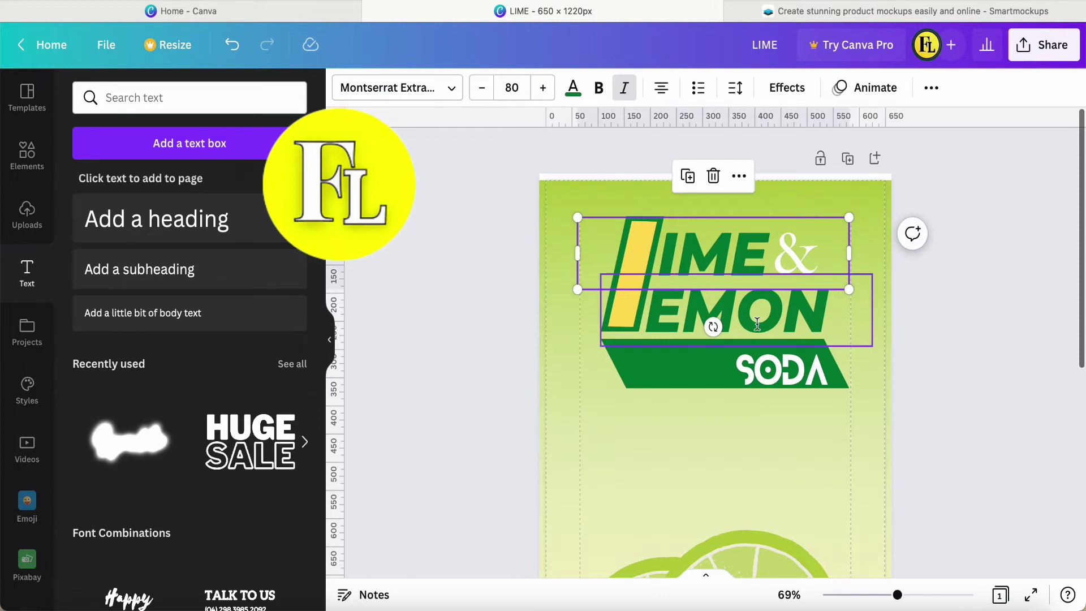
left_click(475, 364)
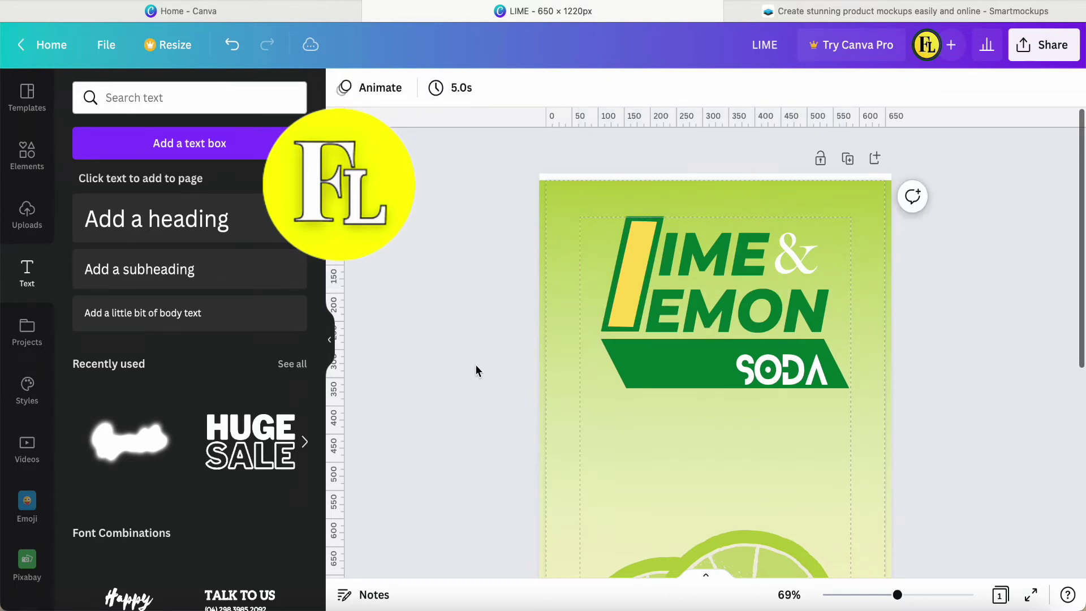
scroll(475, 364, "down", 3)
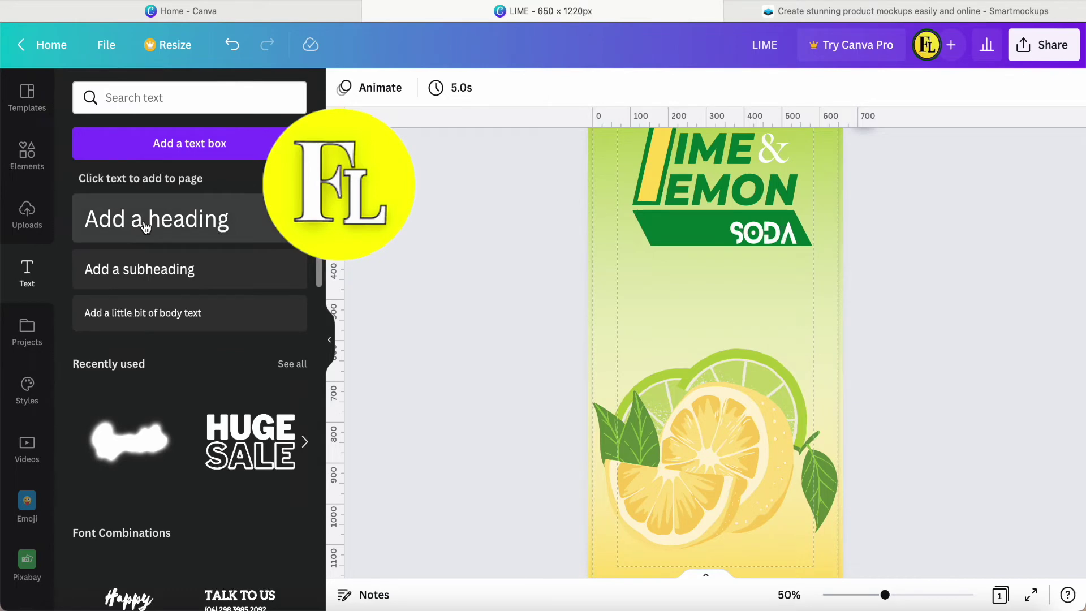
Add a SUGAR FREE subheading and color it dark green
left_click(145, 270)
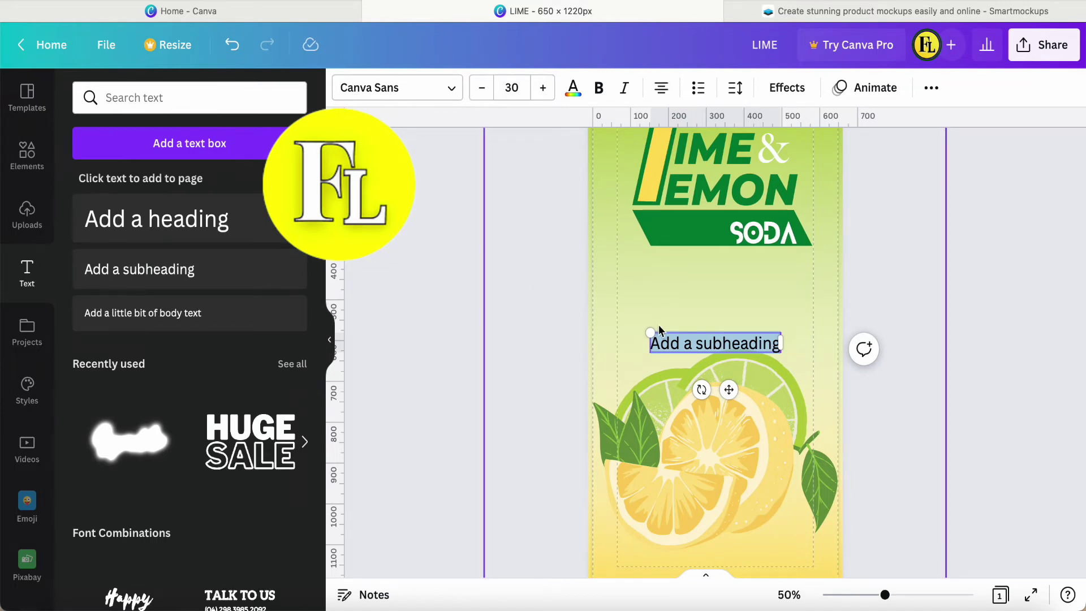
type("SUGA")
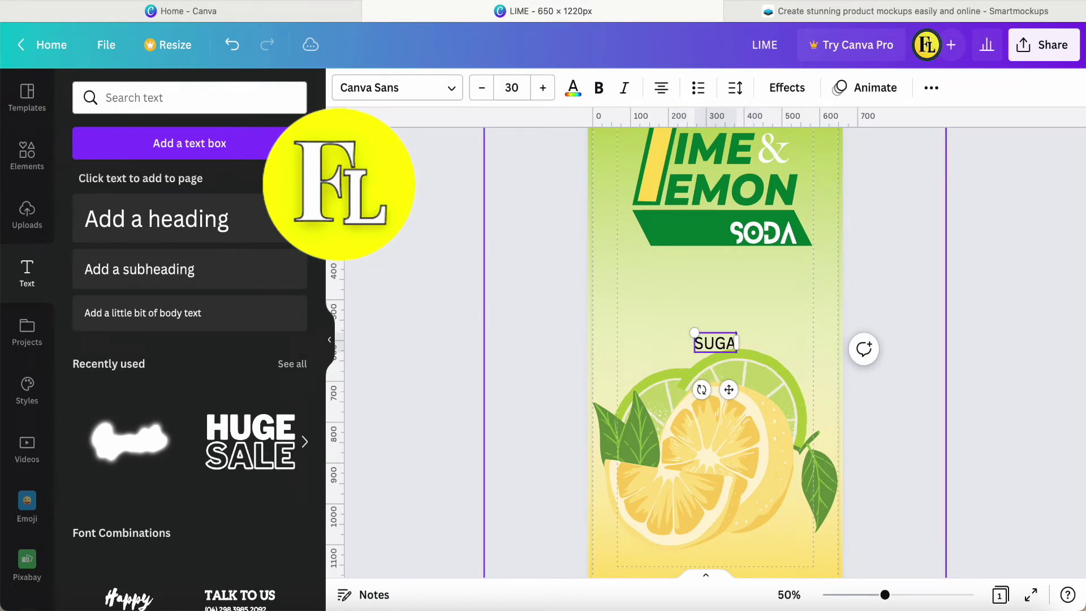
type("R FREE")
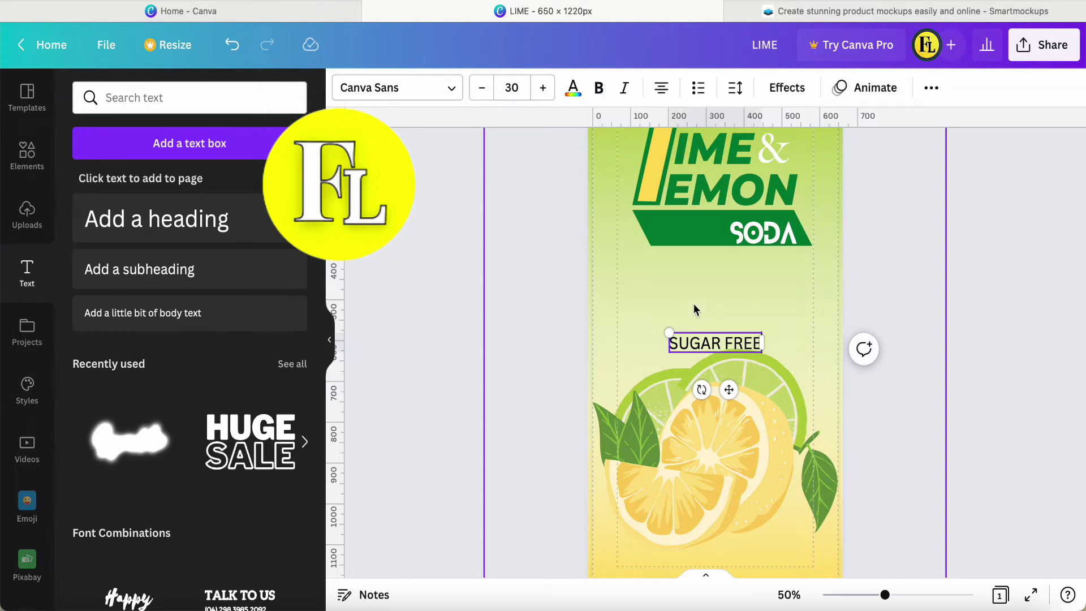
left_click(573, 90)
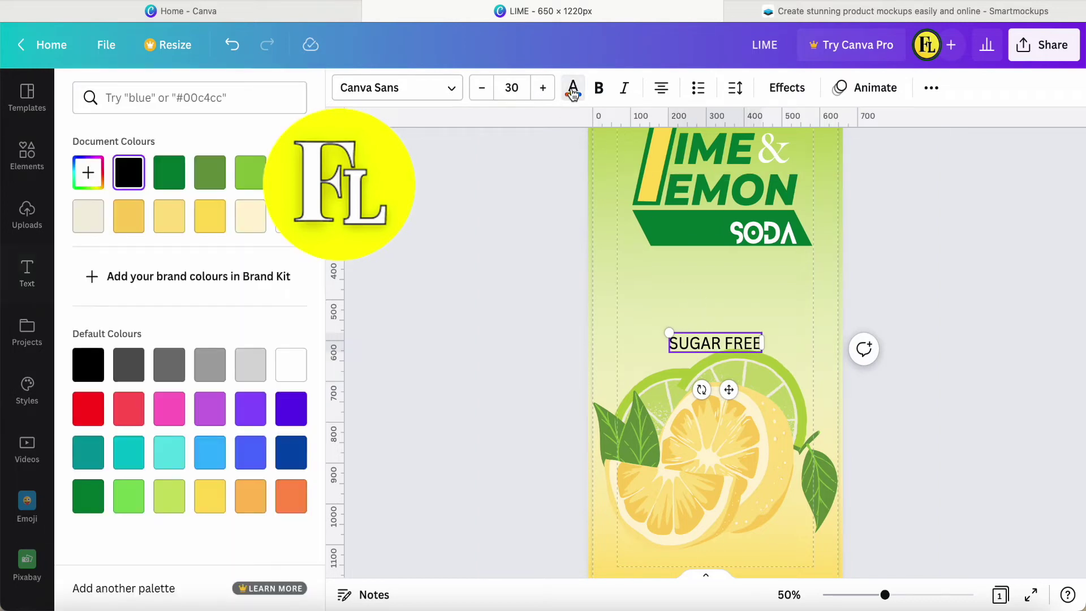
left_click(169, 172)
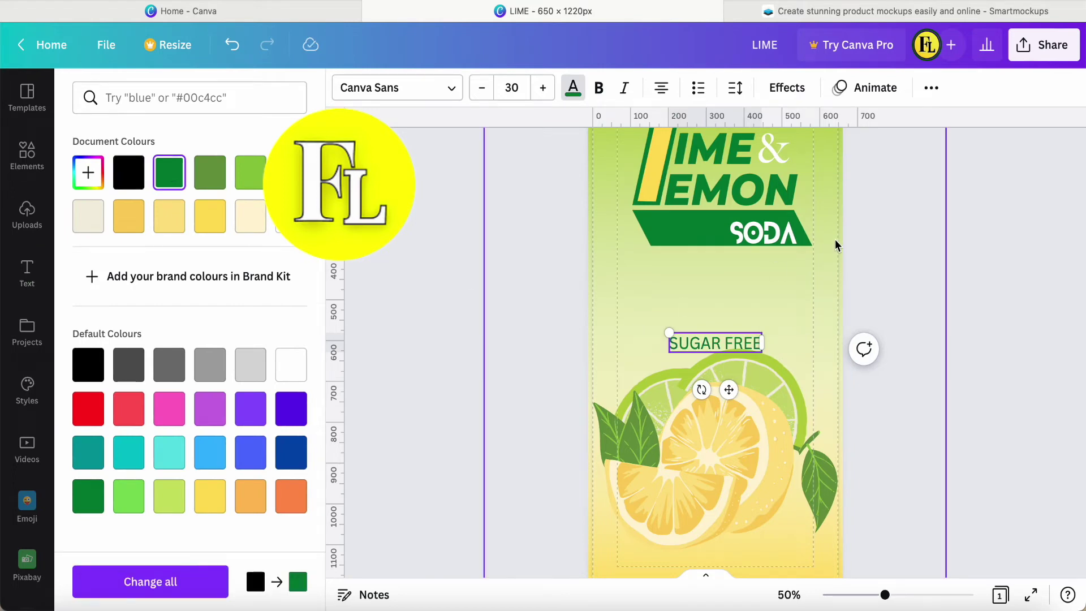
left_click(453, 90)
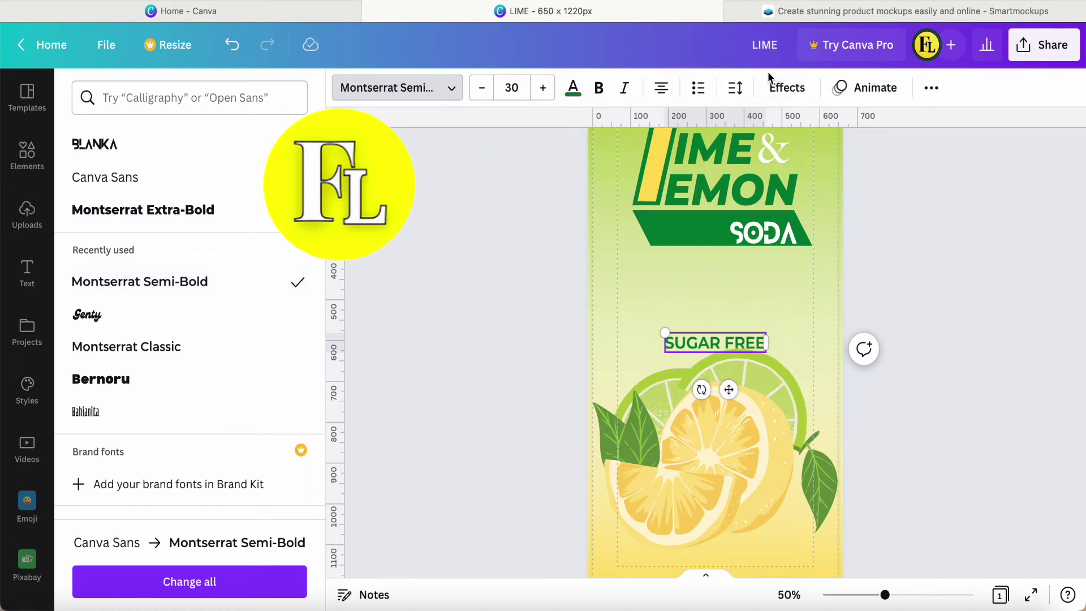
Curve SUGAR FREE to 50 and place it along the lime slice's top rim, tilted about 19°
left_click(782, 91)
left_click(199, 544)
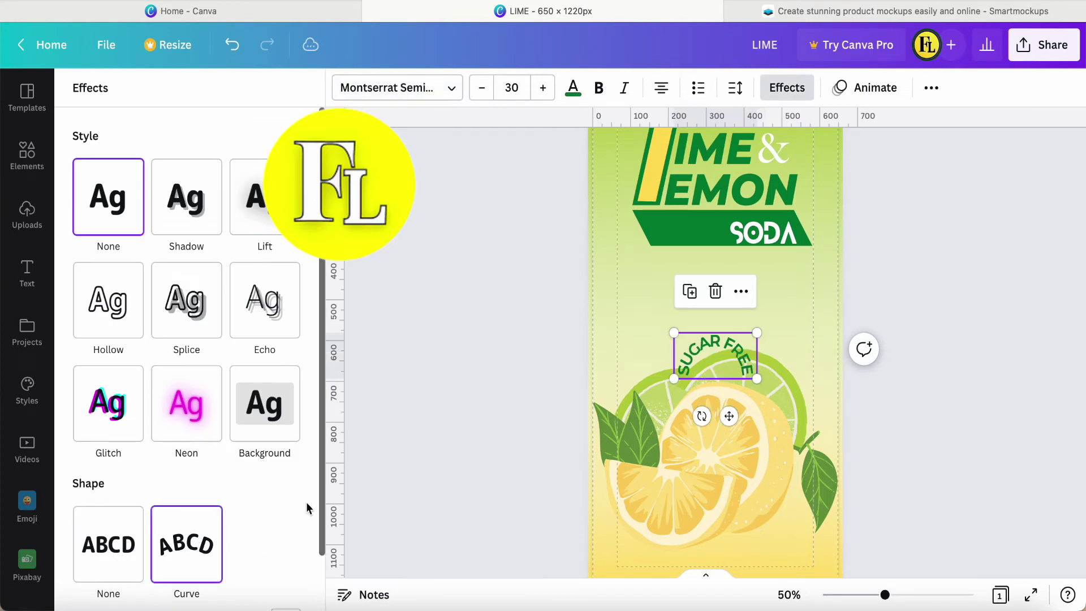
scroll(248, 513, "down", 2)
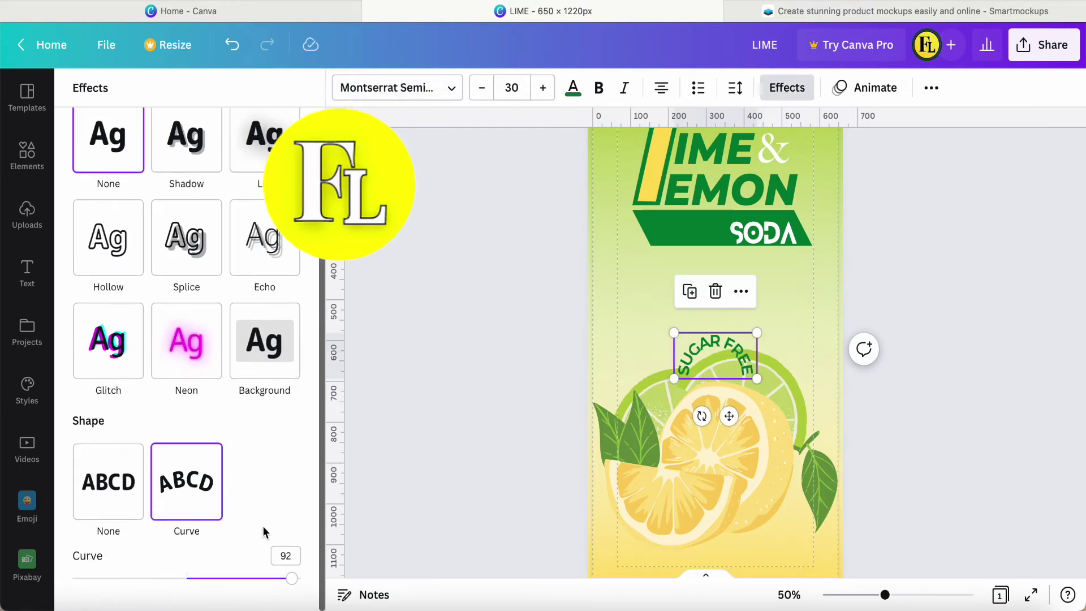
left_click_drag(294, 582, 243, 585)
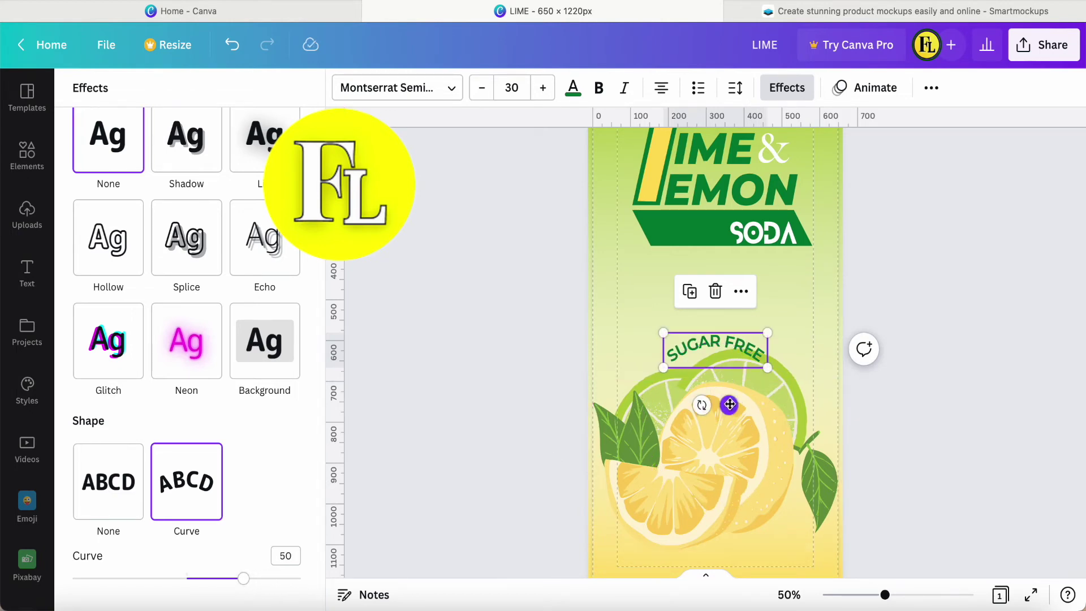
left_click_drag(729, 405, 759, 416)
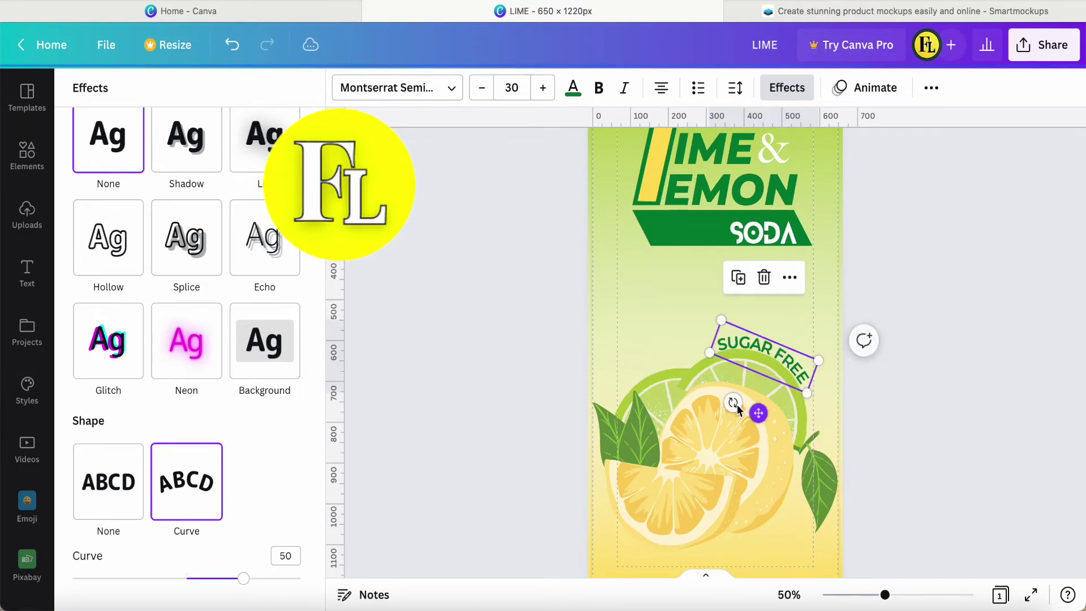
left_click(653, 314)
left_click(776, 352)
Duplicate SUGAR FREE, change the copy to '100%', and tilt it onto the start of the arc
key("ctrl+d")
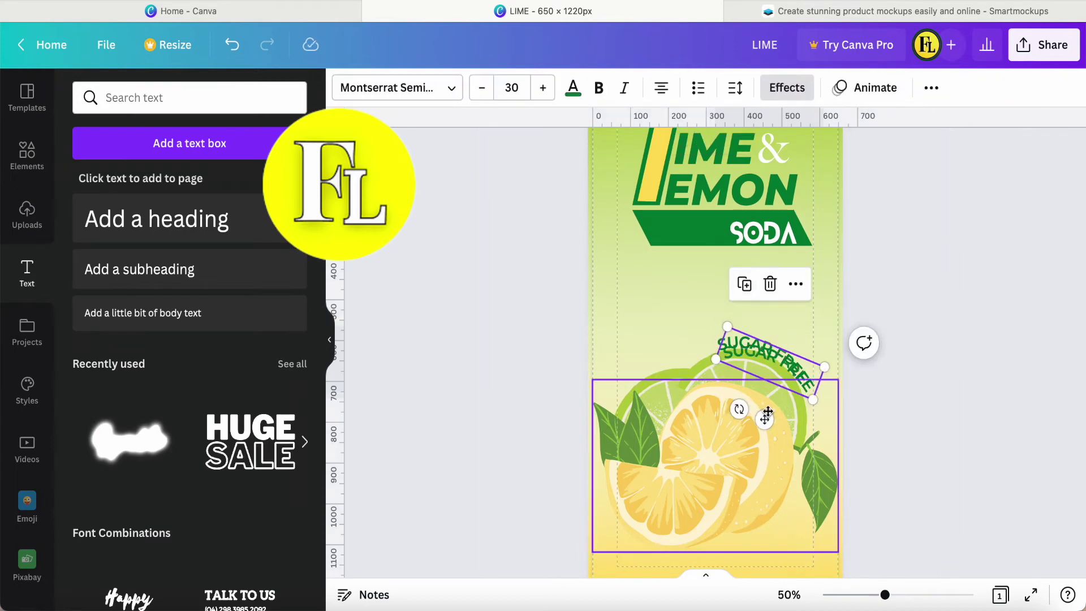
left_click_drag(759, 413, 765, 308)
left_click(764, 308)
key("BackSpace")
key("BackSpace")
key("BackSpace")
key("BackSpace")
key("BackSpace")
key("BackSpace")
key("BackSpace")
key("BackSpace")
key("BackSpace")
key("BackSpace")
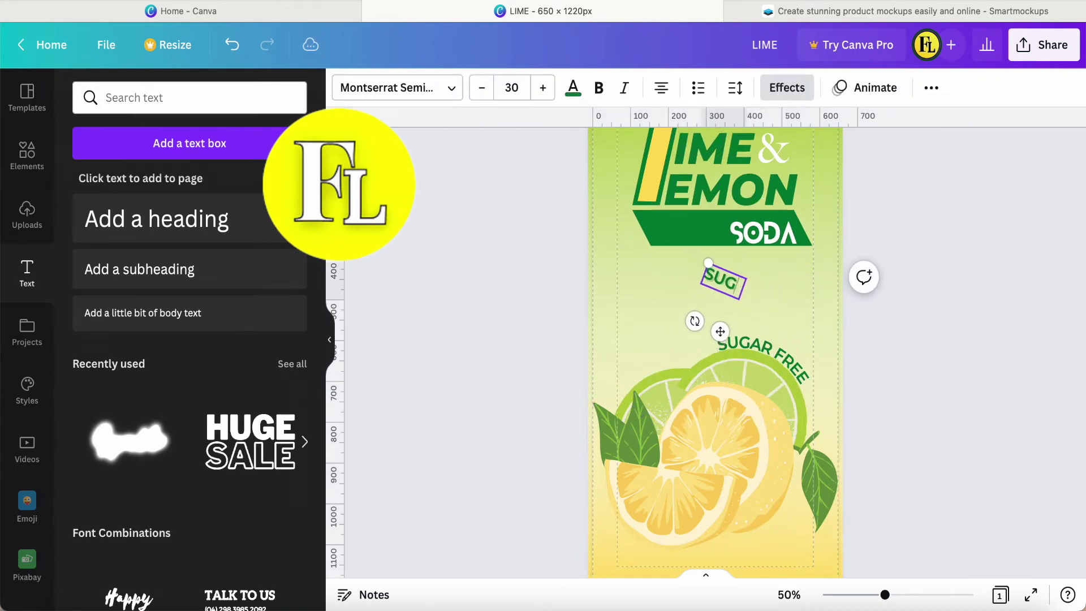
type("100")
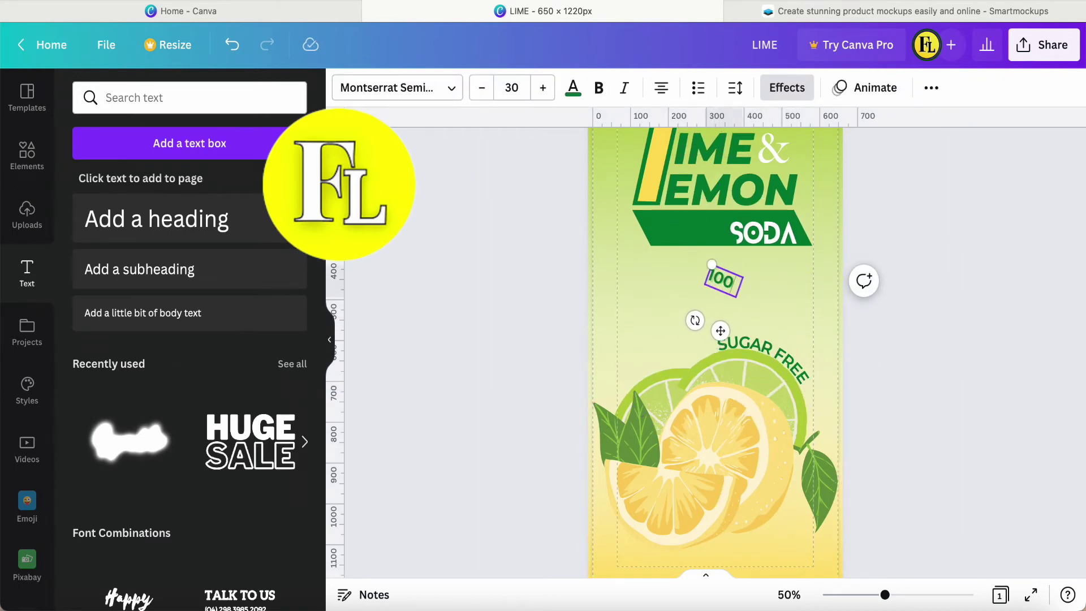
type("%")
left_click(643, 311)
left_click(721, 280)
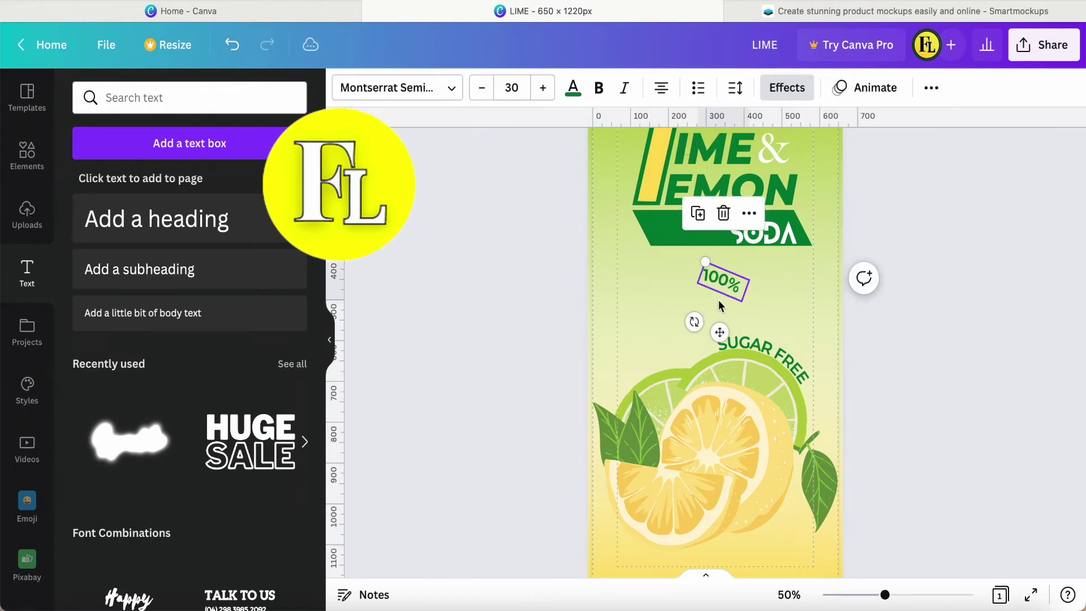
left_click_drag(694, 322, 736, 389)
key("Escape")
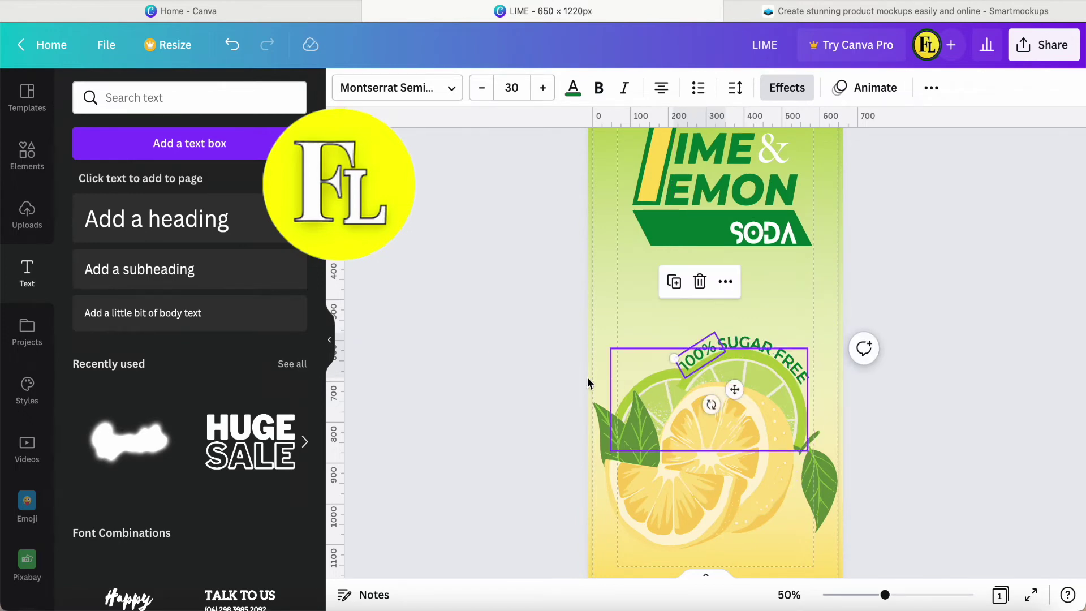
left_click(484, 384)
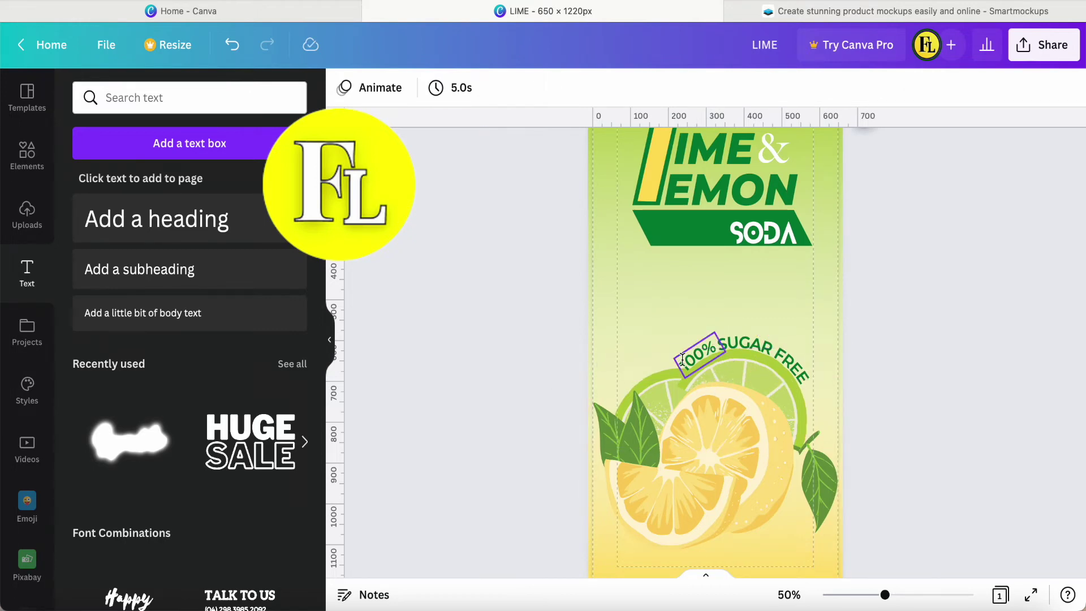
Search Elements for 'splash' and add the blue splash graphic to the label
left_click(26, 152)
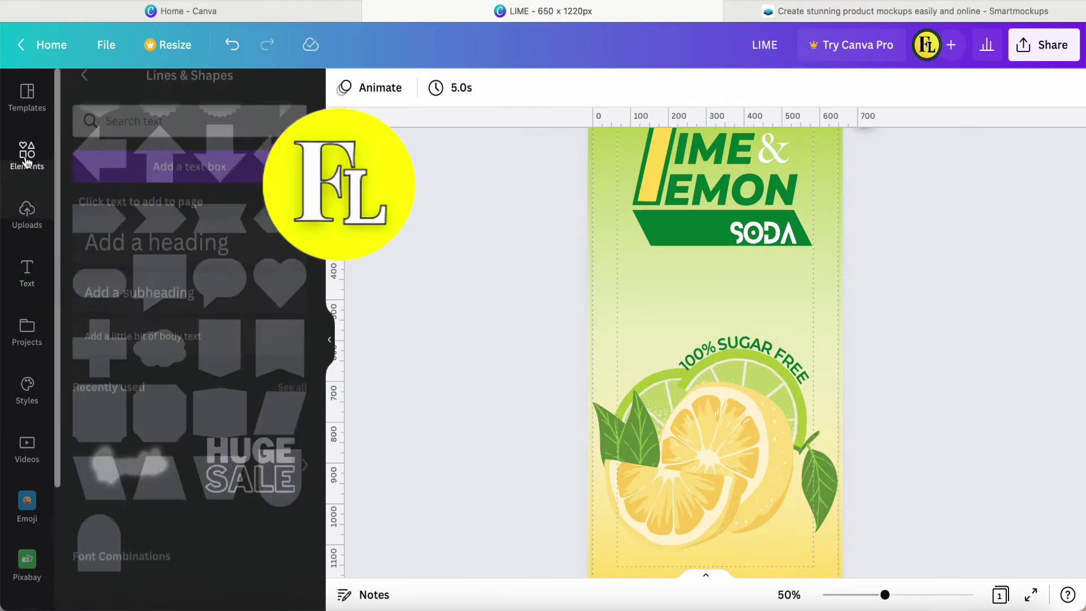
left_click(85, 95)
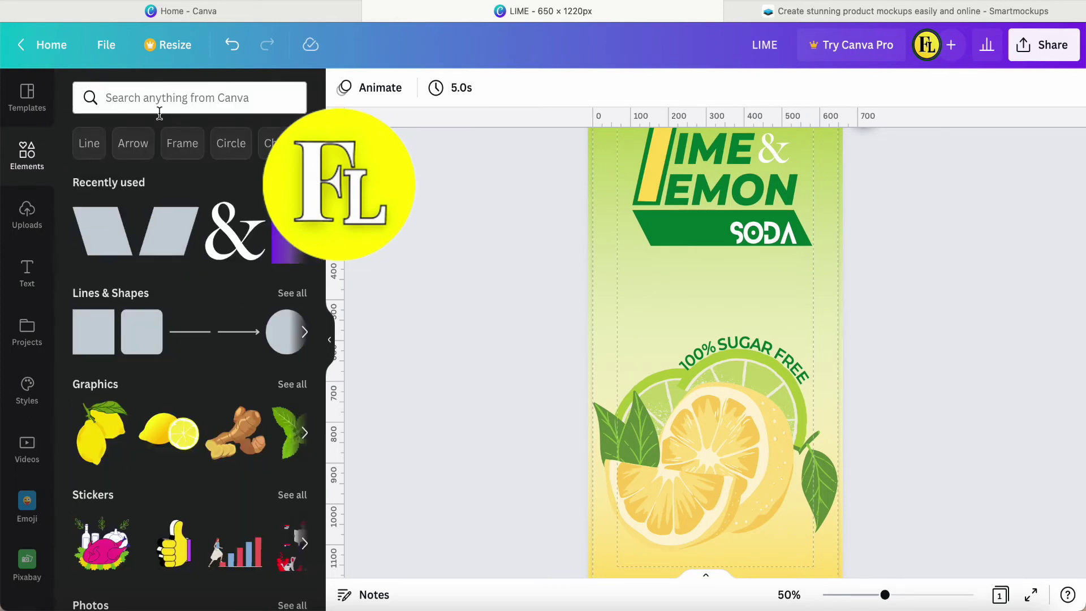
left_click(164, 95)
type("splash")
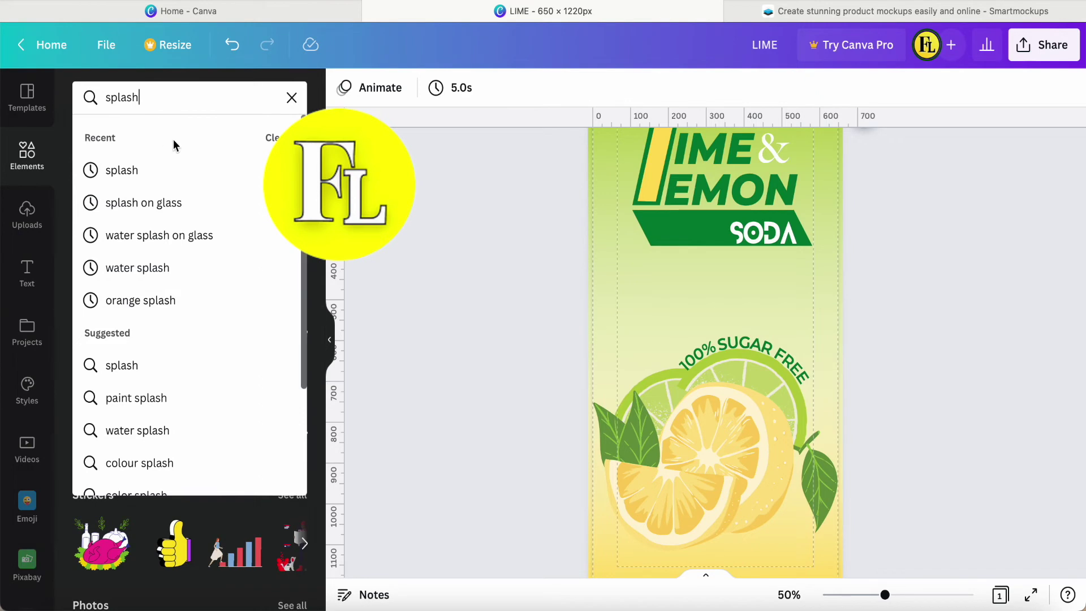
key("Return")
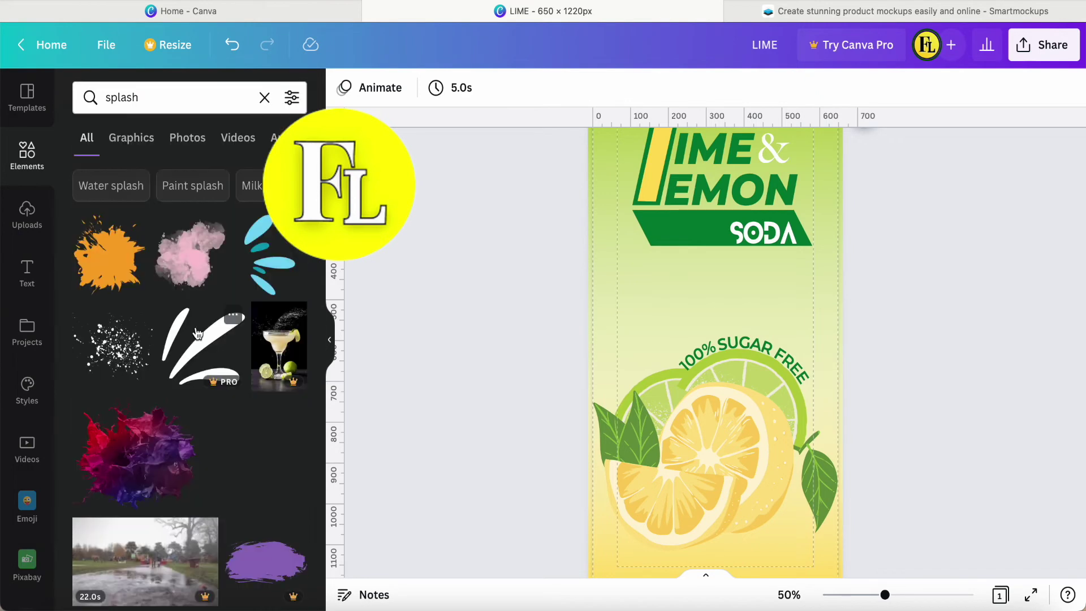
left_click(272, 268)
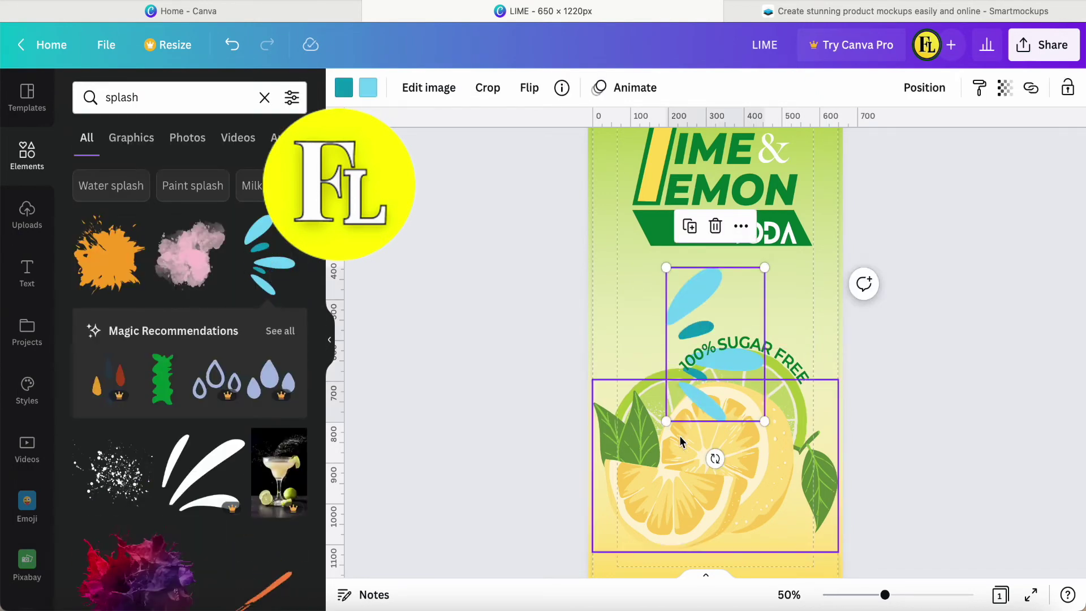
Rotate the splash -91°, recolour it yellow and lime, and move it above SUGAR FREE
left_click_drag(714, 459, 870, 347)
left_click(343, 87)
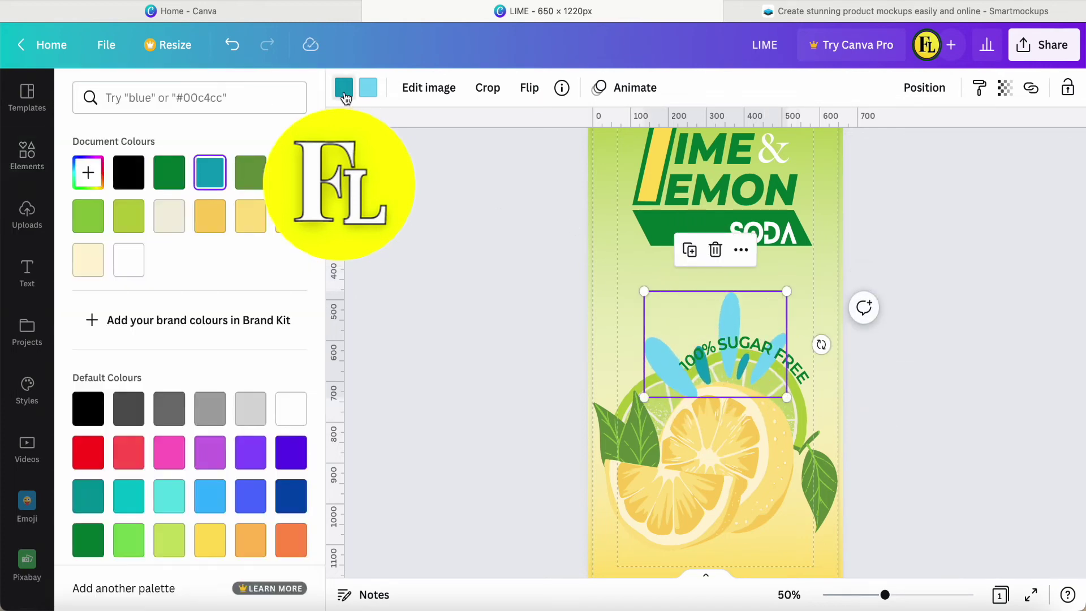
left_click(169, 171)
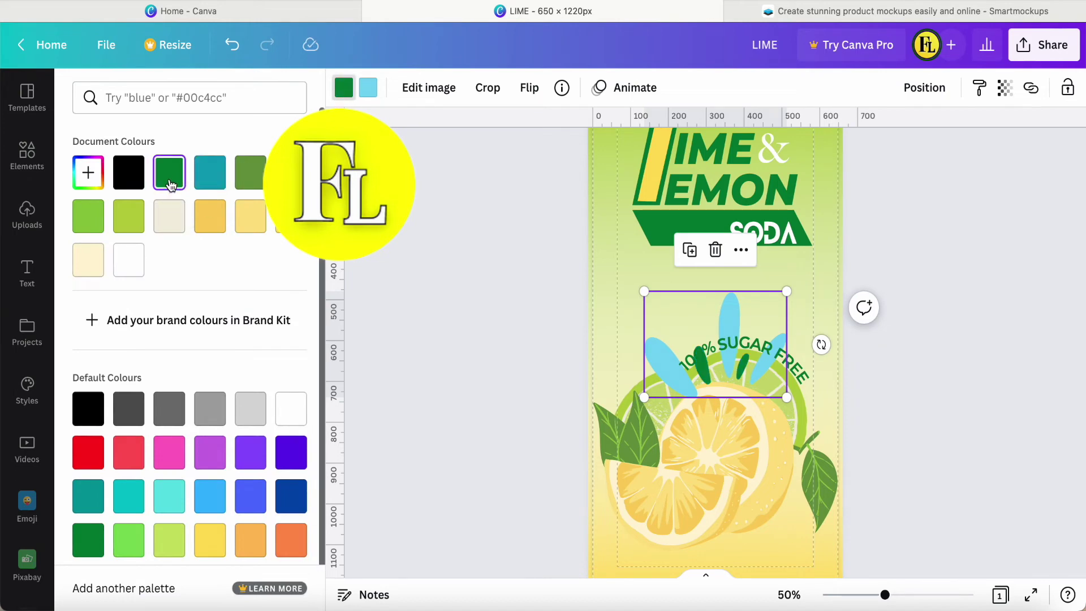
left_click(368, 93)
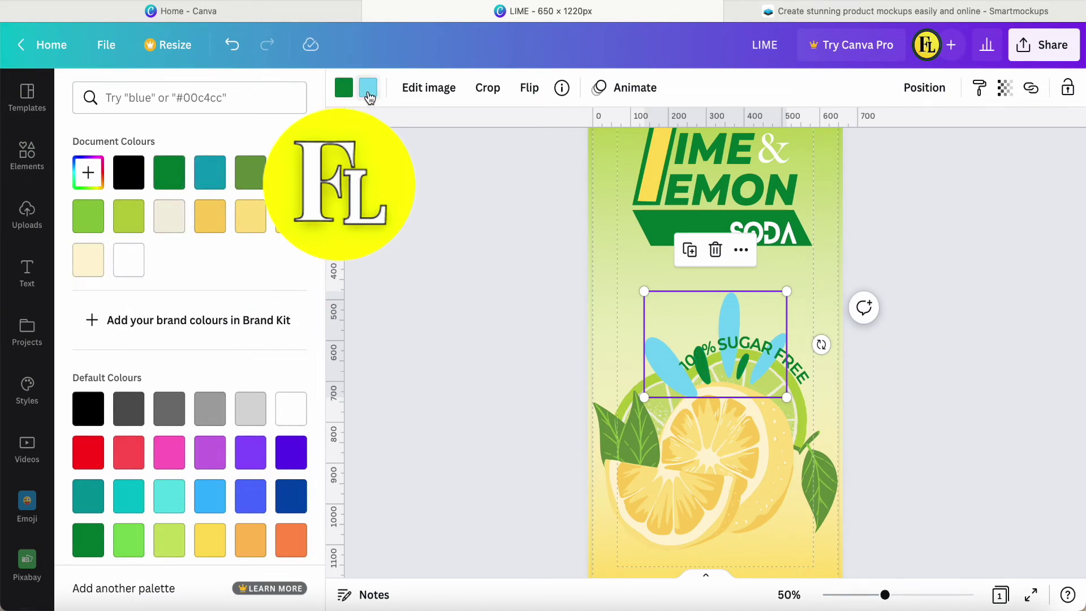
left_click(208, 542)
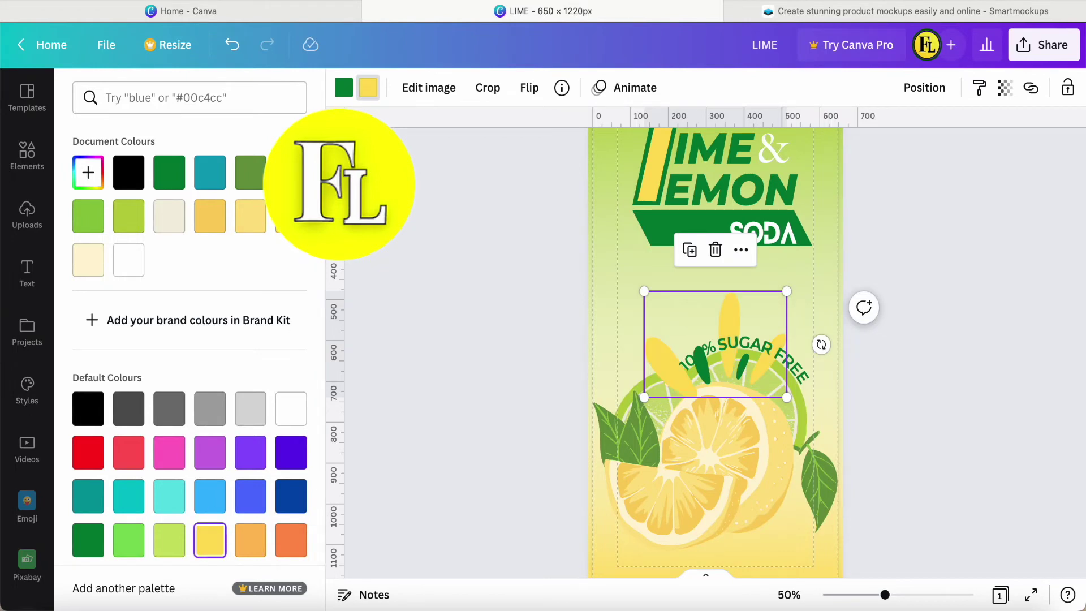
left_click(344, 90)
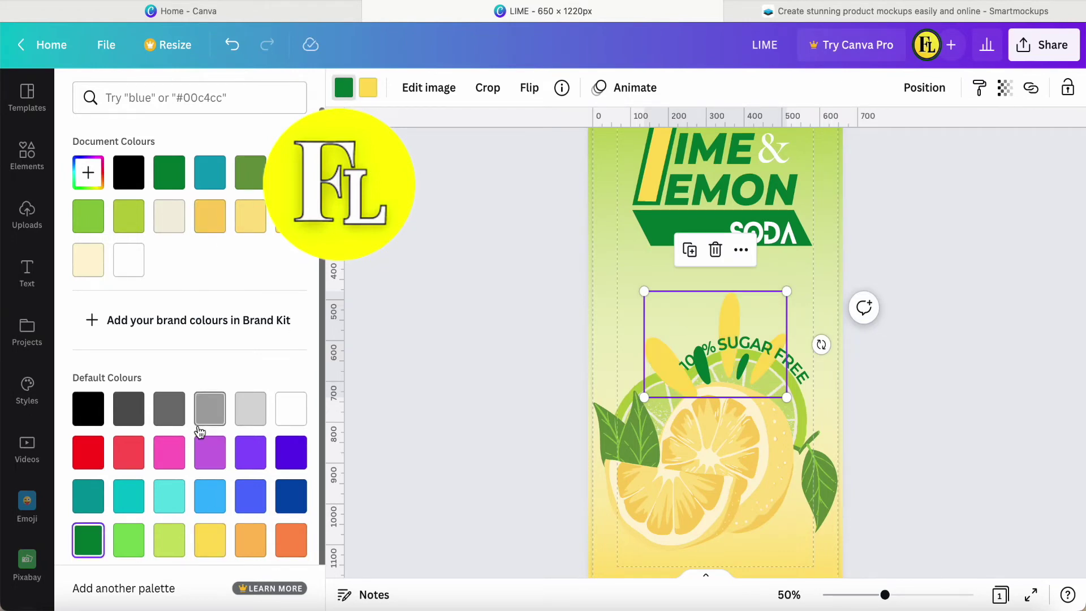
left_click(169, 541)
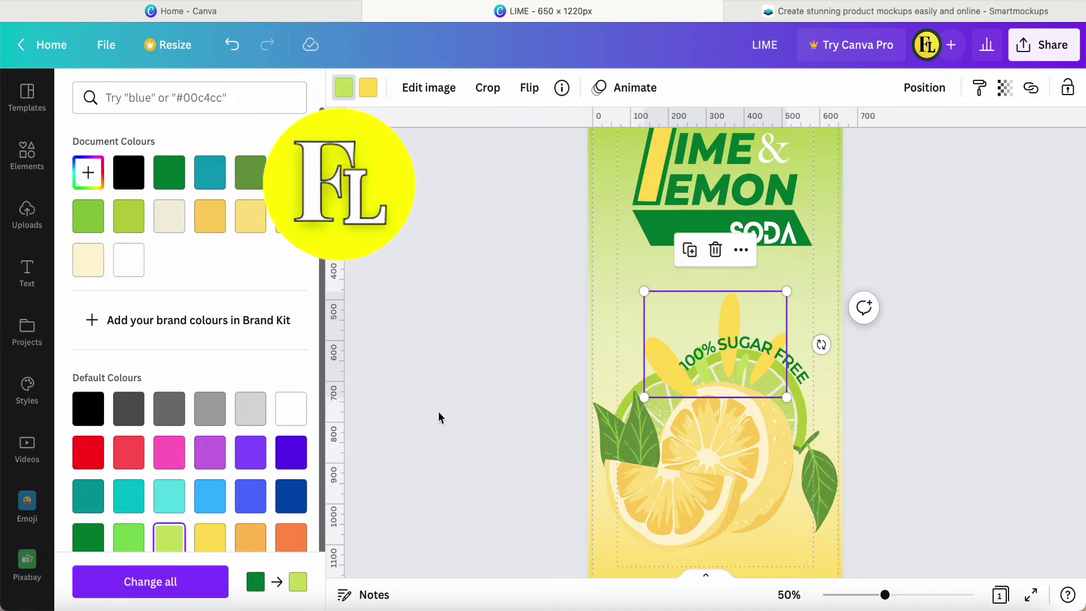
left_click_drag(676, 343, 679, 309)
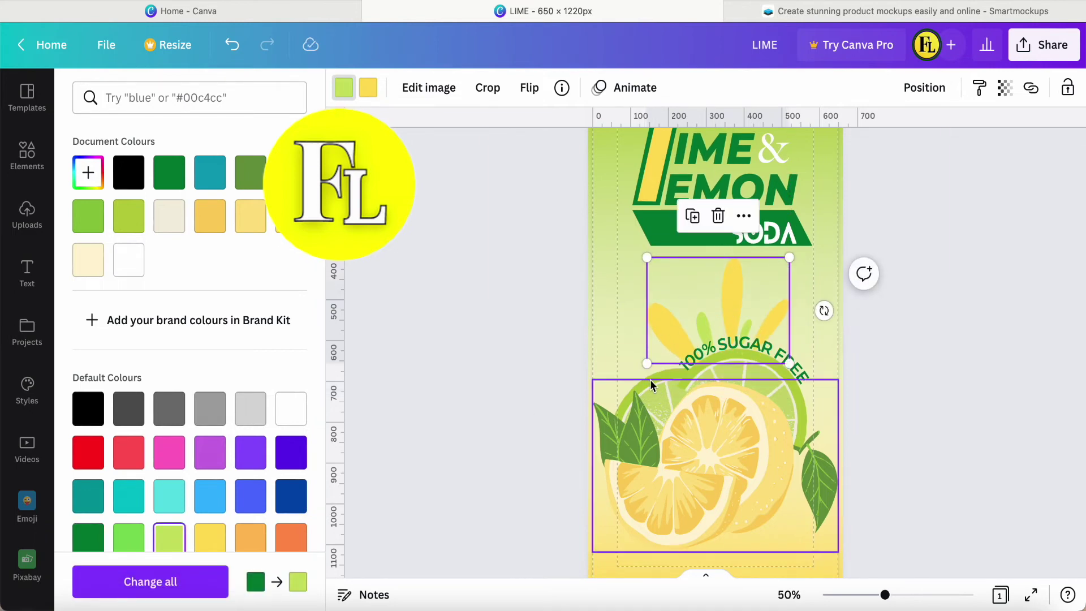
Shrink the splash, tilt it to about -55°, and flip it horizontally and vertically
left_click_drag(646, 363, 713, 314)
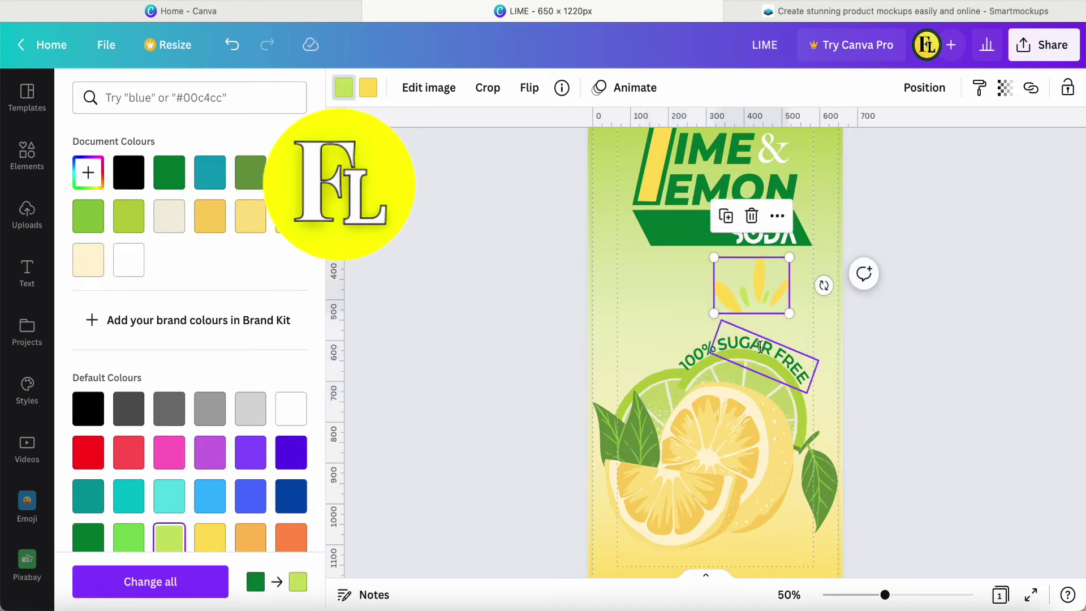
left_click_drag(823, 286, 812, 328)
left_click(529, 88)
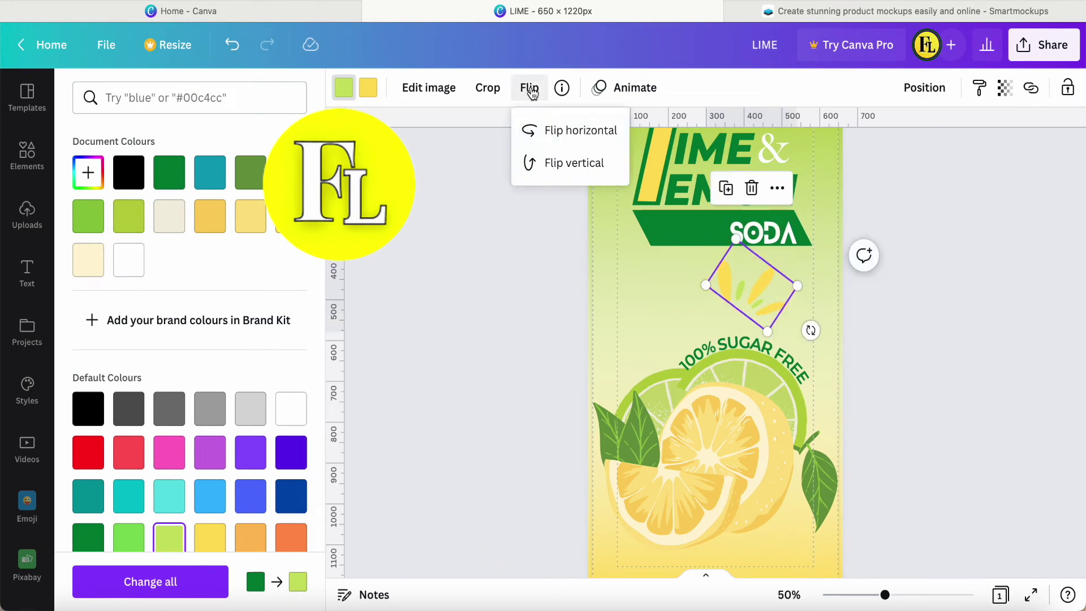
left_click(552, 139)
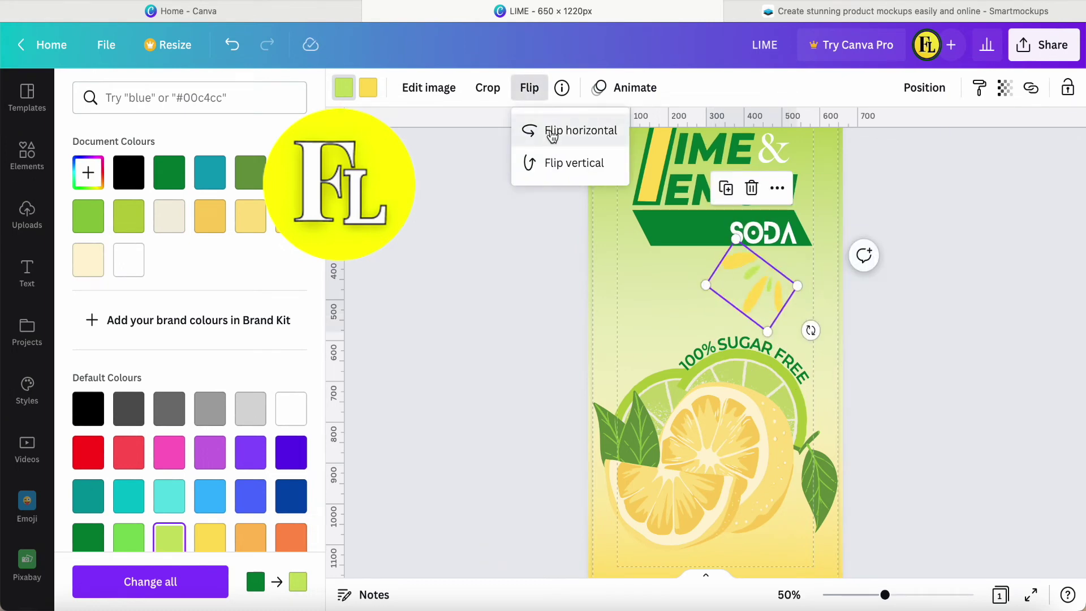
left_click(554, 164)
left_click(743, 304)
Move the splash to the right end of SUGAR FREE, resizing it to about 126 × 183 px
left_click_drag(742, 304, 786, 332)
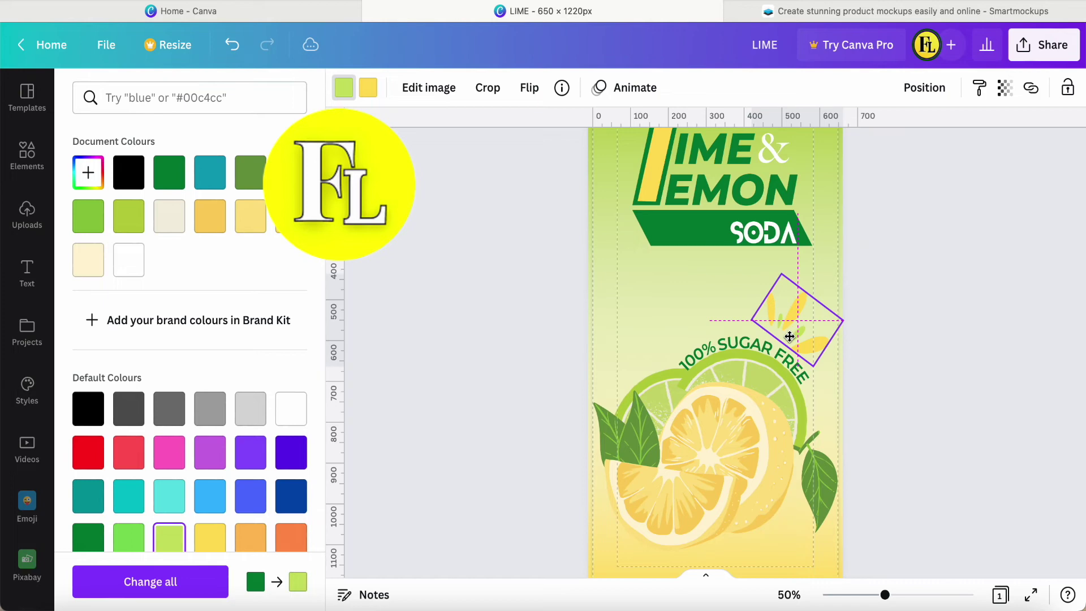
left_click_drag(789, 338, 789, 338)
left_click_drag(780, 275, 785, 286)
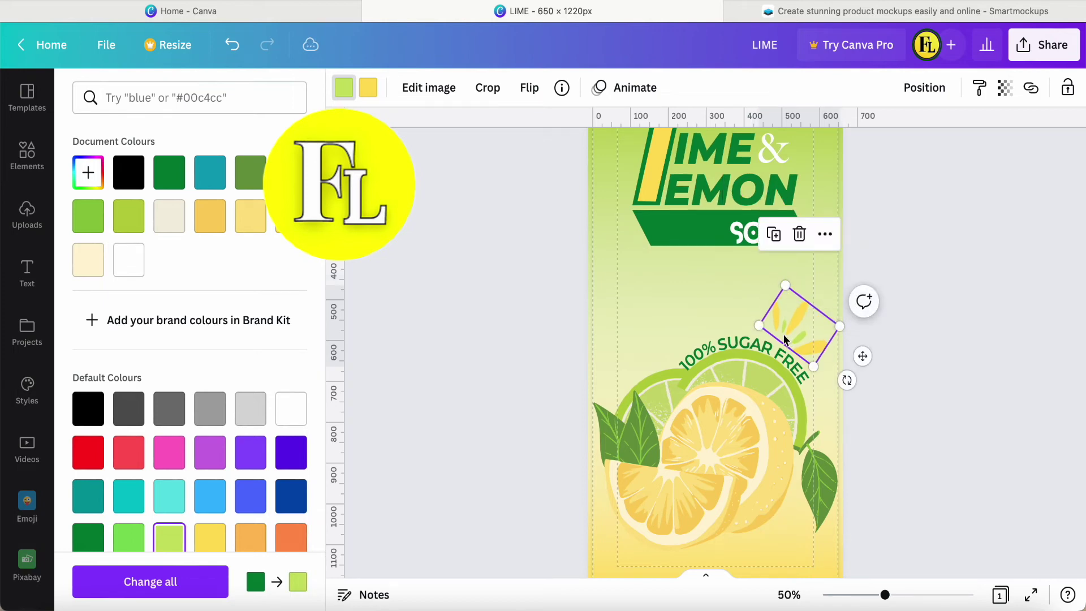
Duplicate the sun-ray splash, mirror the copy's tilt, and place it at the start of 100%
left_click(773, 234)
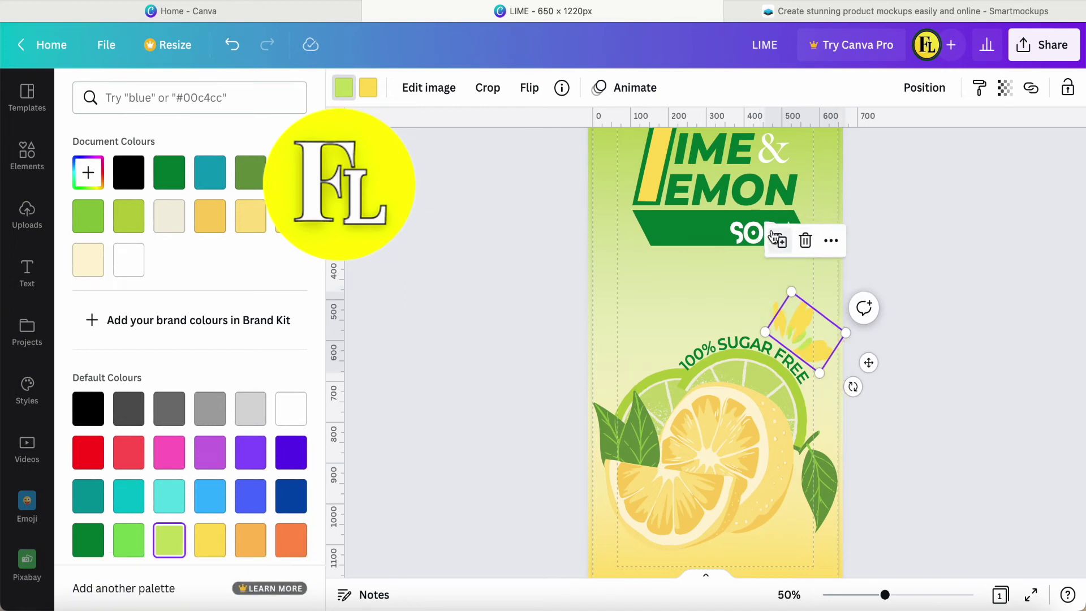
left_click(789, 320)
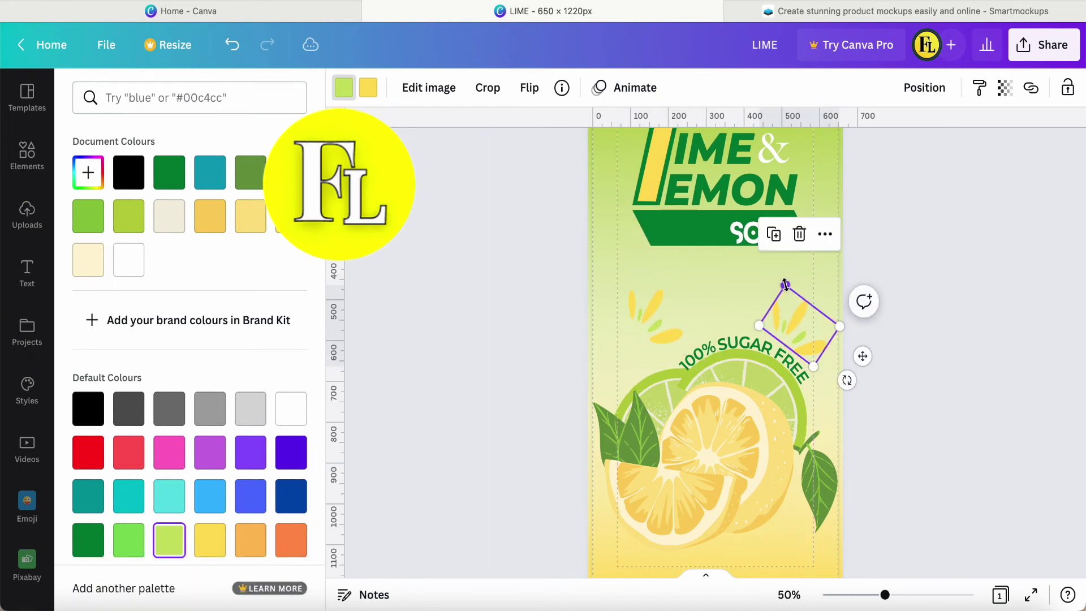
left_click_drag(785, 285, 782, 279)
left_click(662, 328)
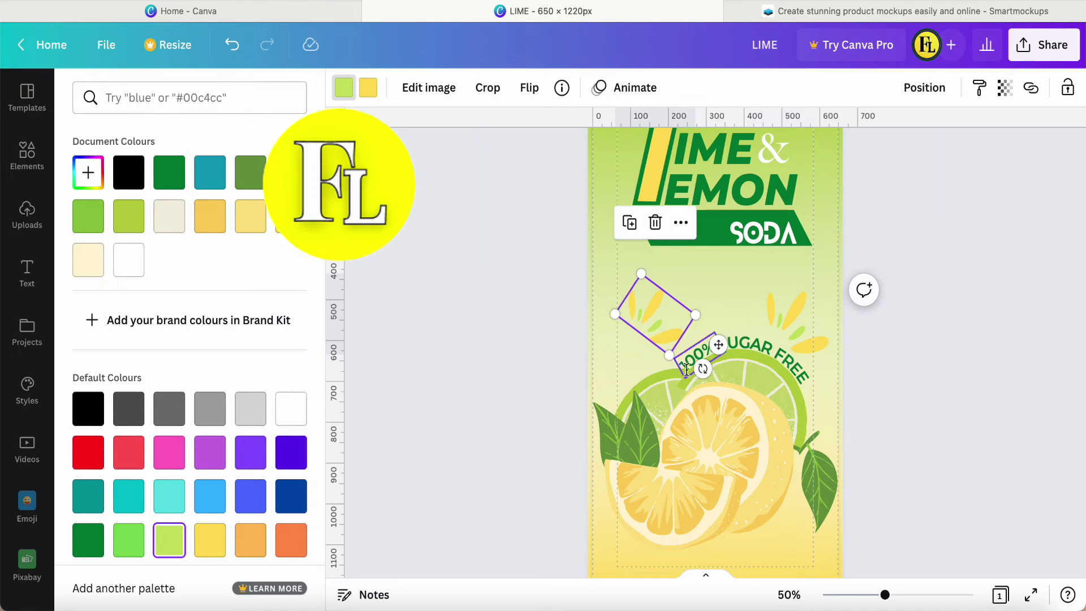
left_click_drag(702, 369, 752, 269)
left_click_drag(655, 328, 633, 362)
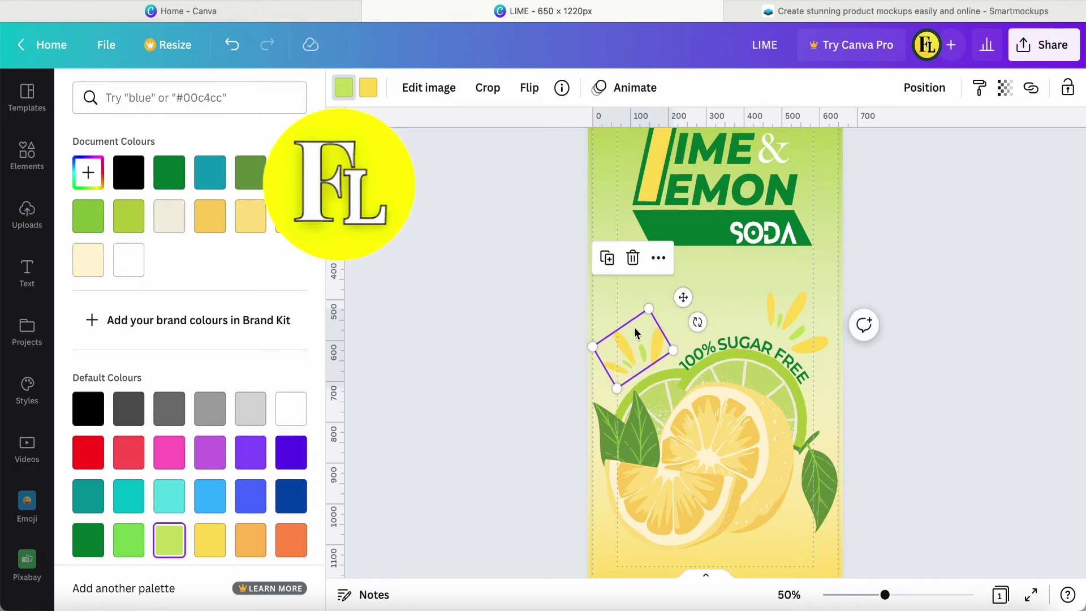
left_click_drag(650, 309, 650, 303)
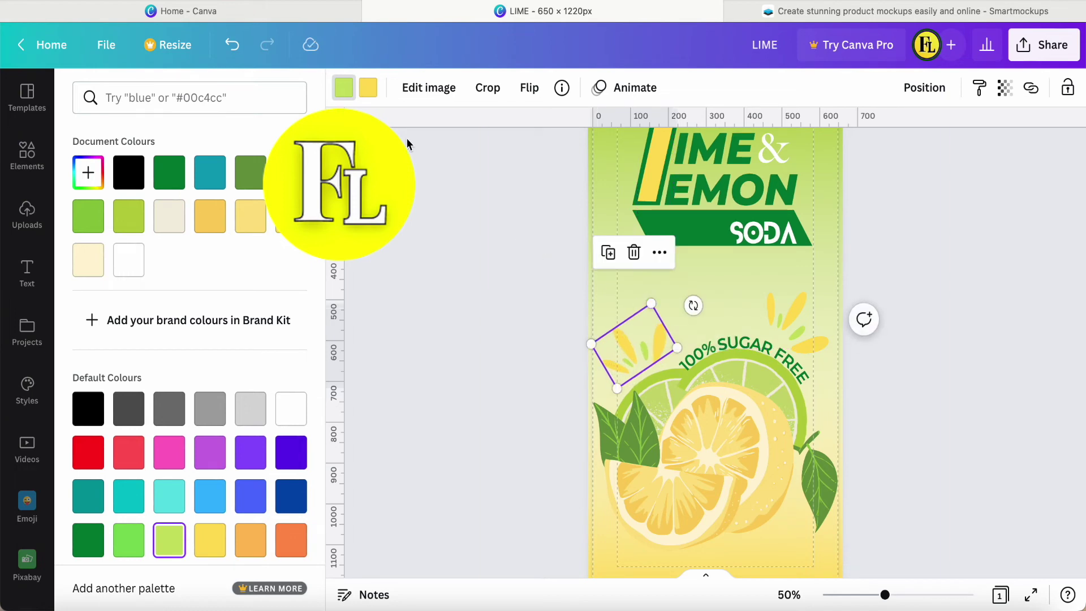
Recolour the left splash copy, swapping its yellow and lime tones
left_click(369, 93)
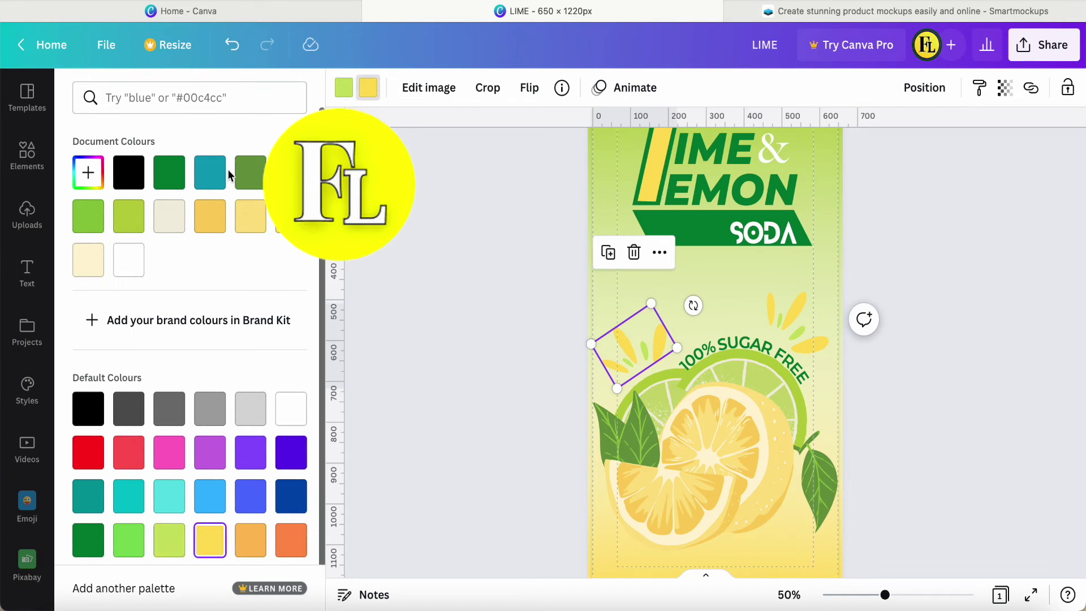
left_click(170, 538)
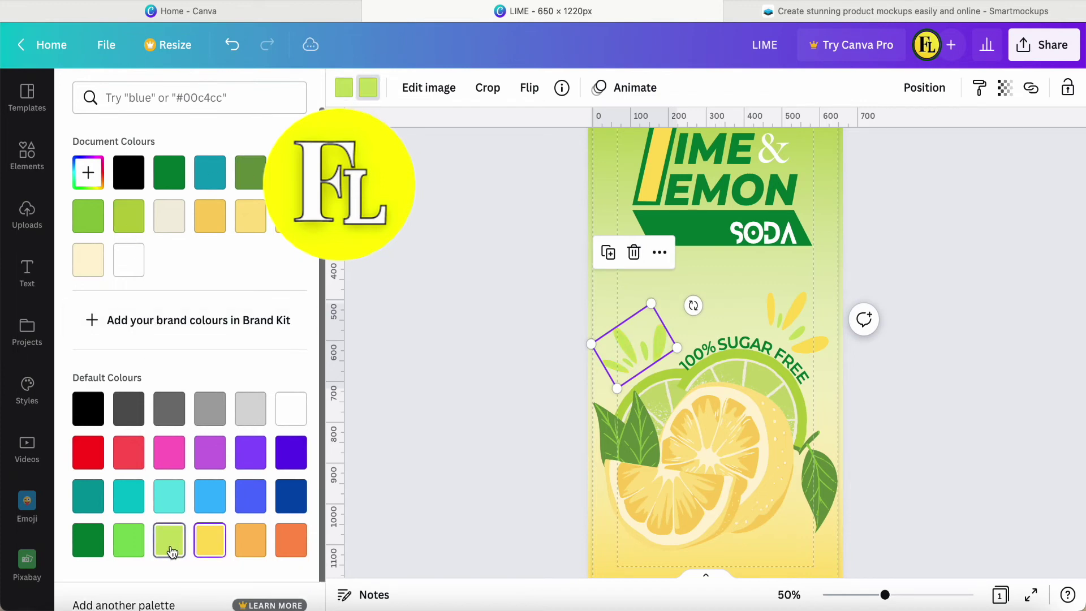
left_click(207, 546)
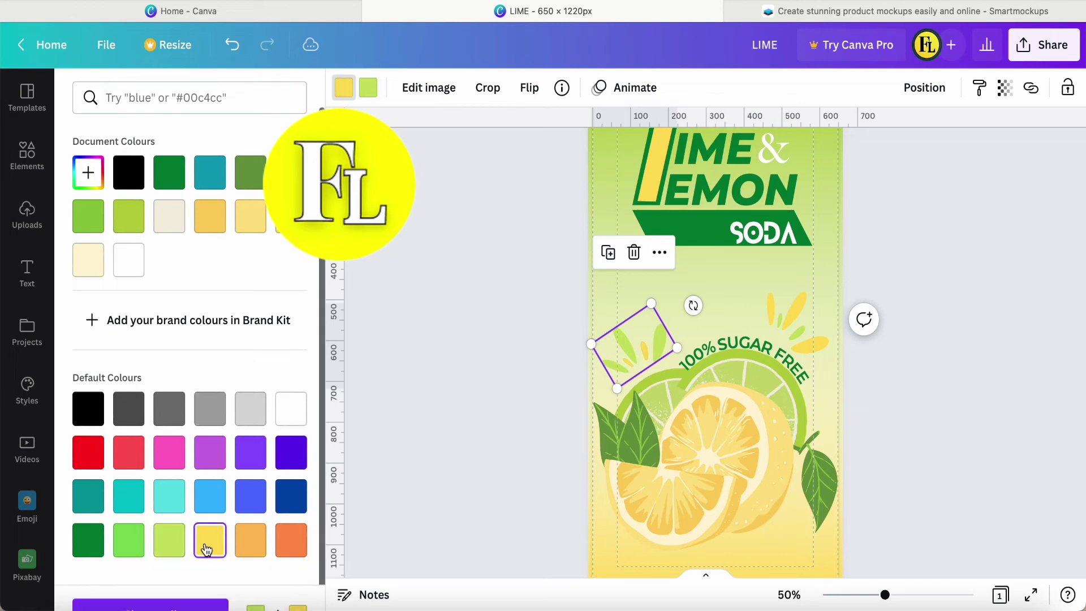
key("Escape")
left_click(506, 351)
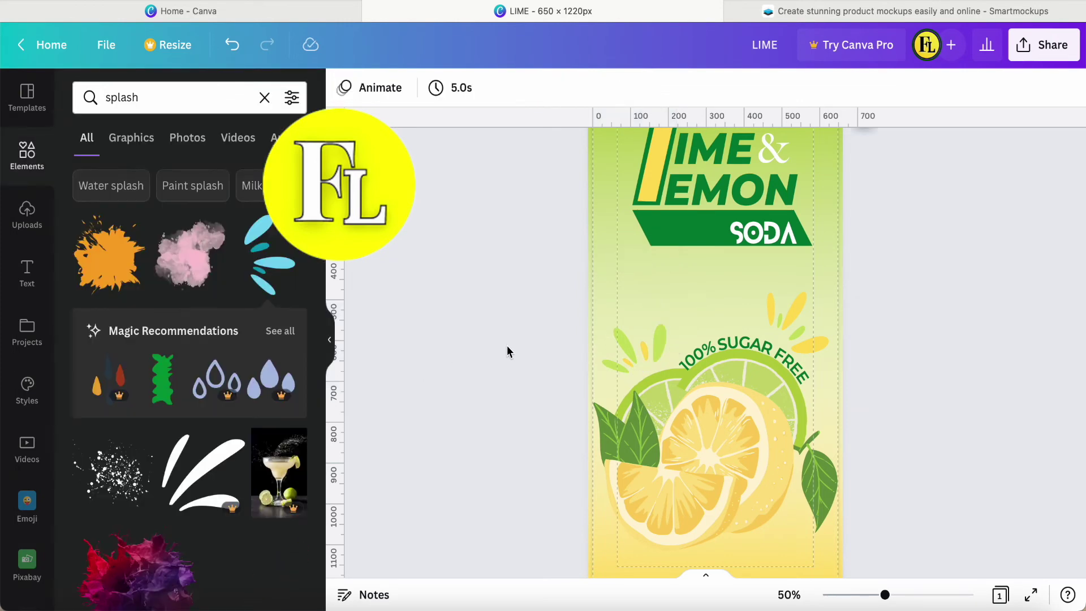
Add a subheading near the label's bottom that reads '500ml', coloured dark green
scroll(507, 351, "up", 1)
left_click(27, 272)
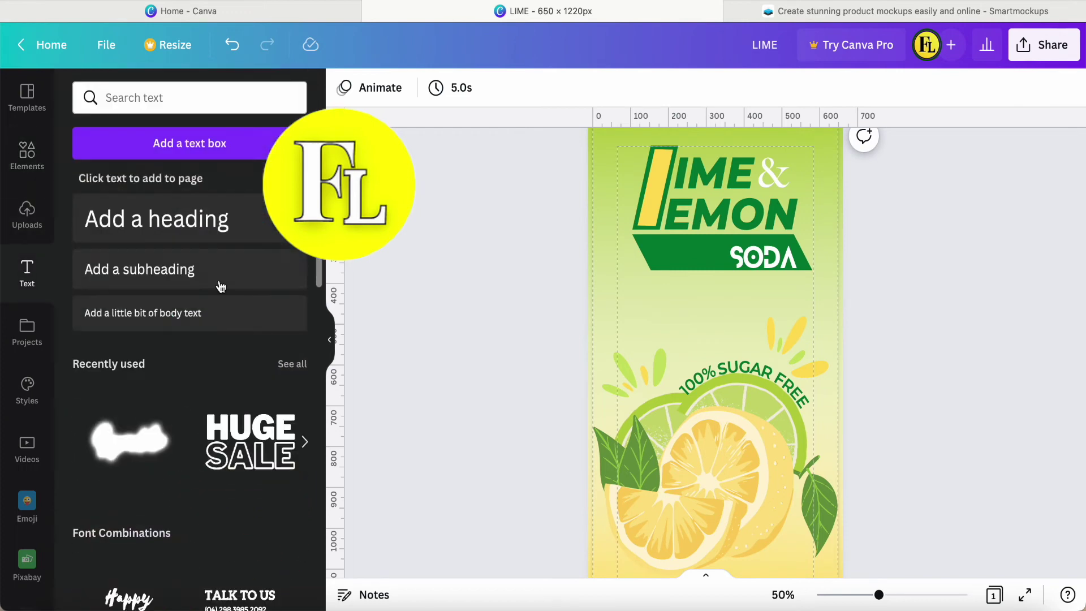
left_click(157, 273)
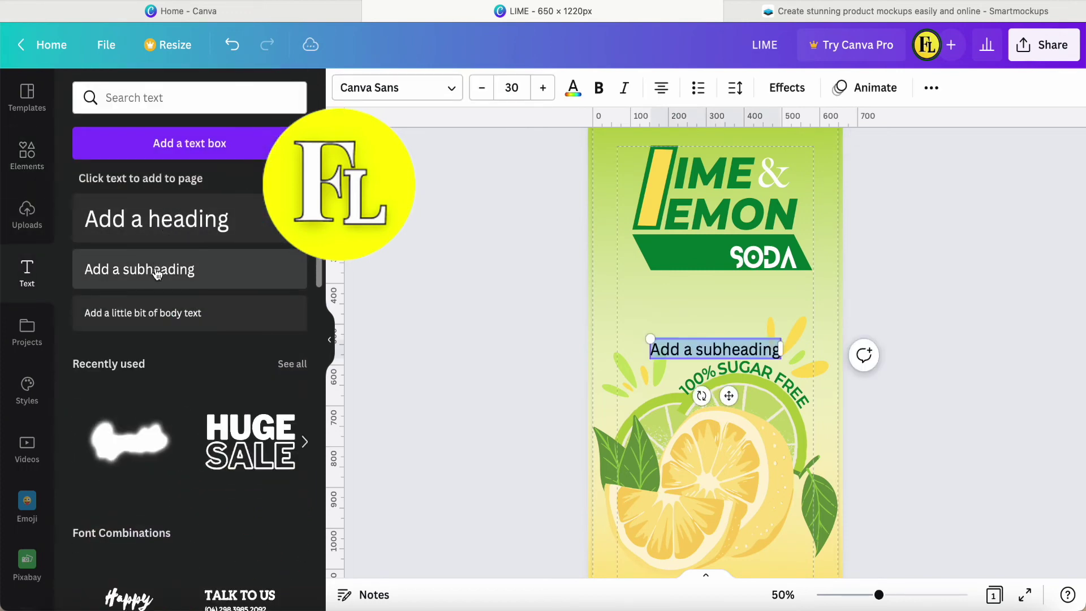
left_click_drag(730, 396, 744, 578)
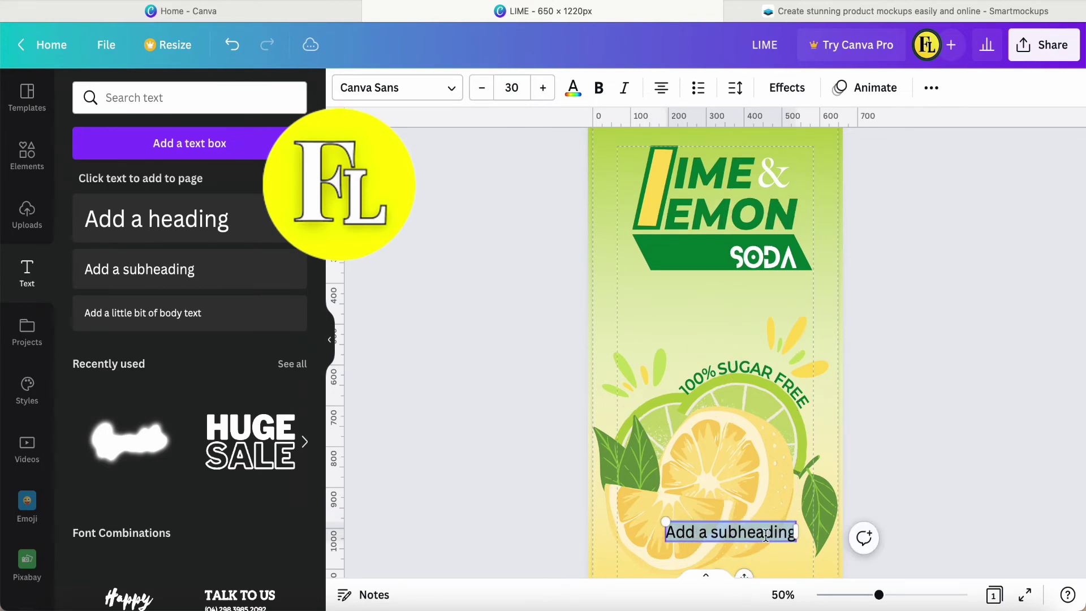
left_click(792, 534)
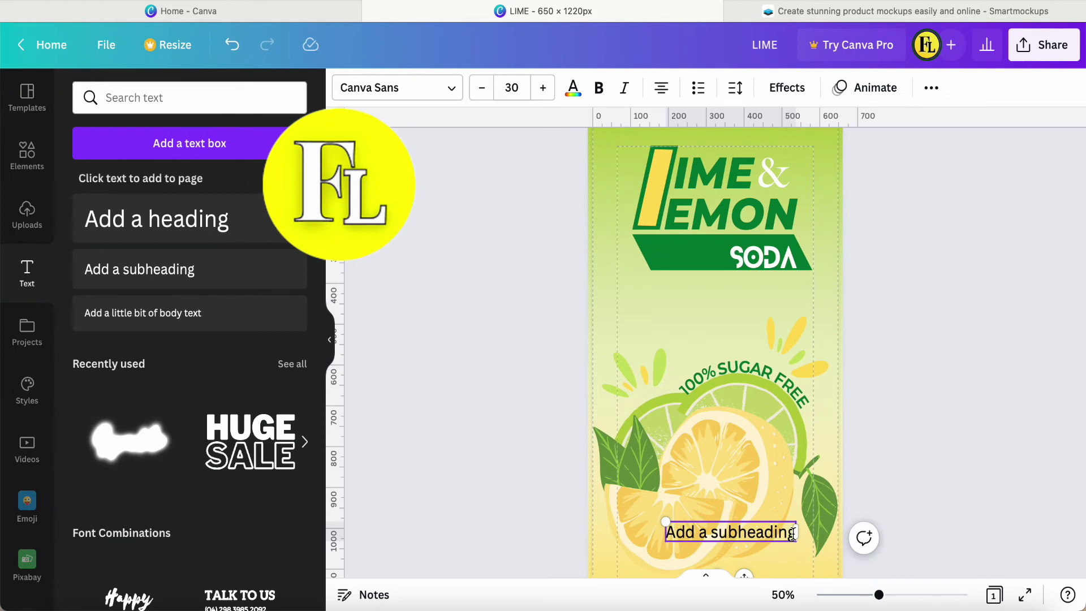
key("BackSpace")
key("BackSpace")
key("BackSpace")
key("BackSpace")
key("BackSpace")
key("BackSpace")
key("BackSpace")
key("BackSpace")
key("BackSpace")
key("BackSpace")
key("BackSpace")
key("BackSpace")
key("BackSpace")
key("BackSpace")
key("BackSpace")
key("BackSpace")
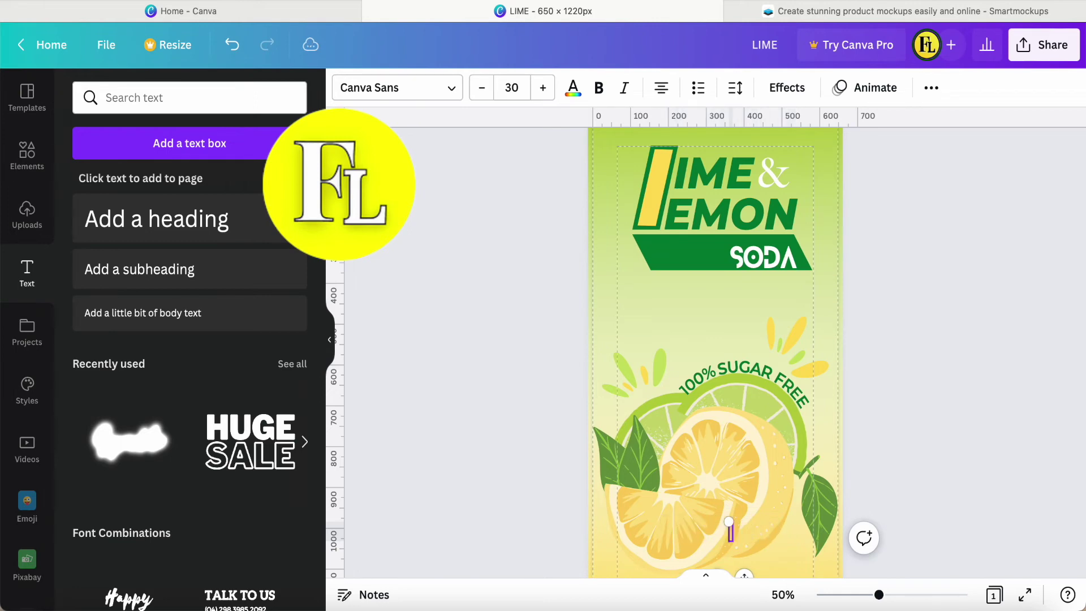
type("500")
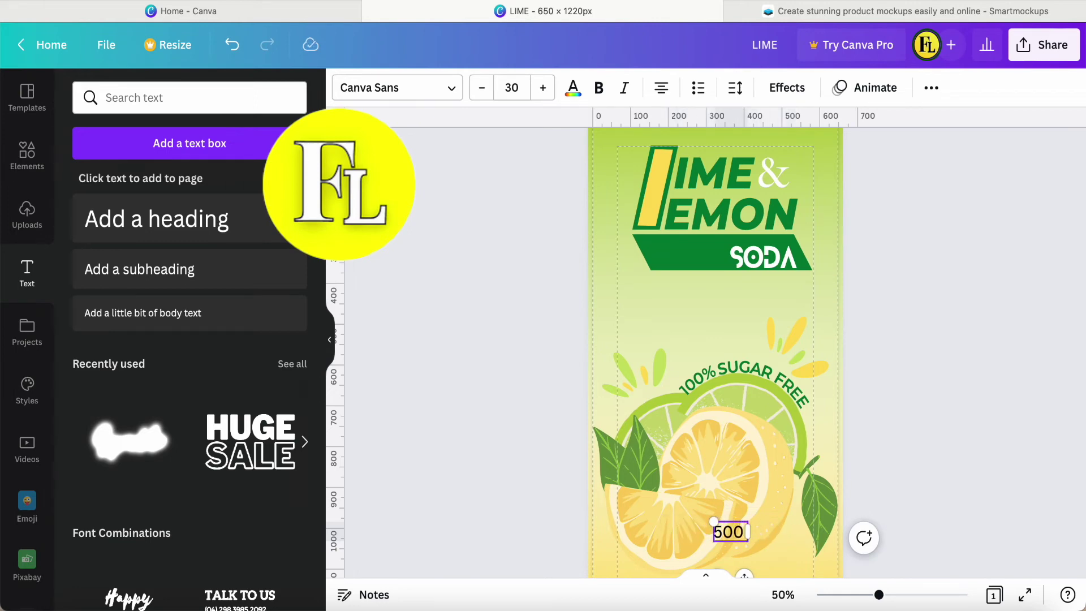
type("ml")
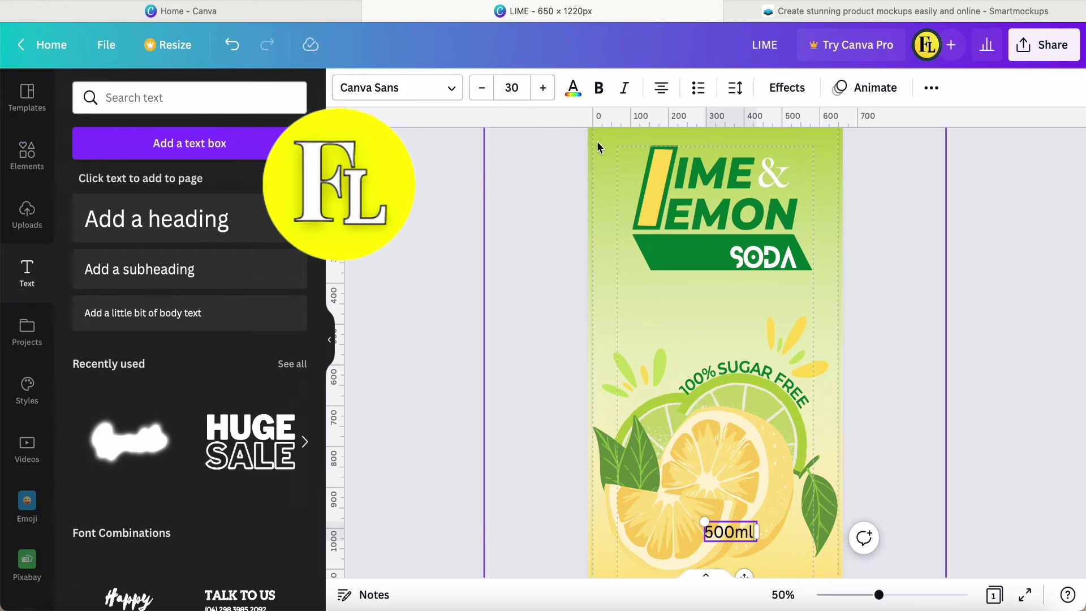
left_click(573, 87)
left_click(176, 180)
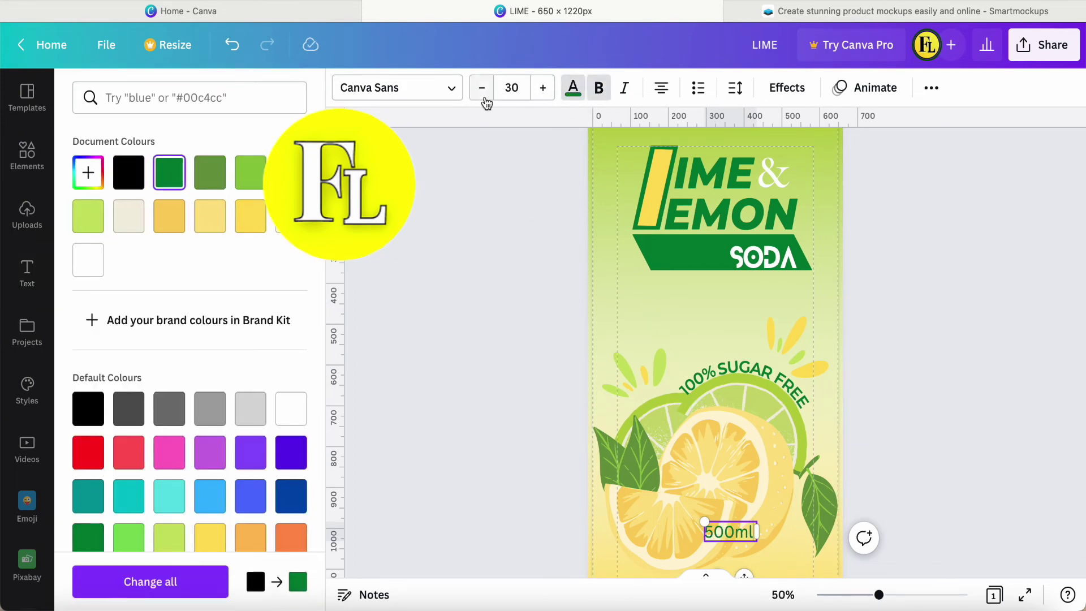
Set the 500ml text to italic Montserrat Semi-Bold and shift it slightly right
left_click(451, 88)
left_click(173, 242)
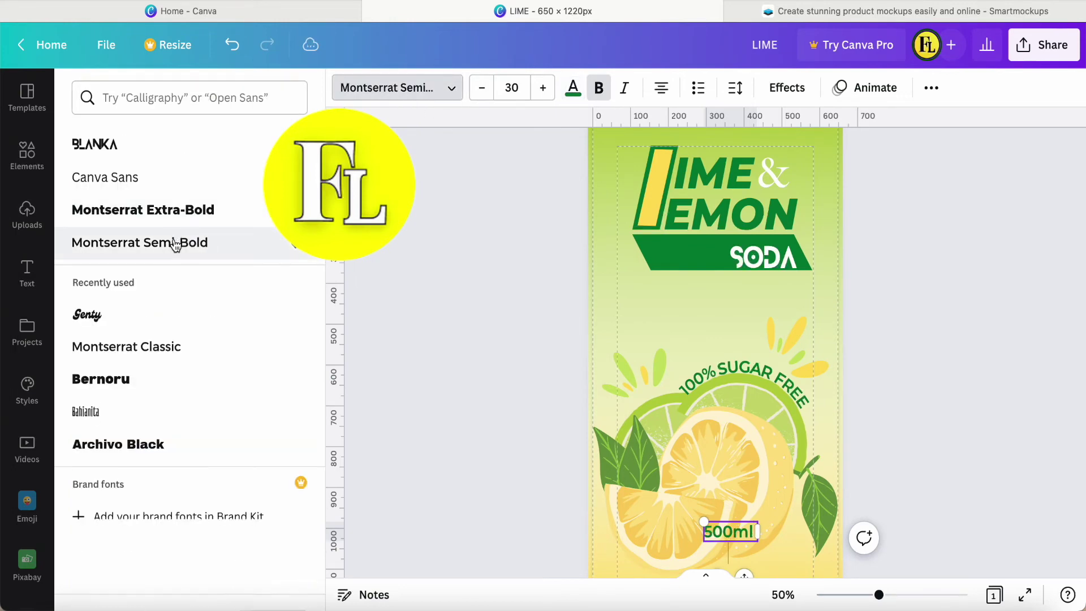
scroll(446, 432, "down", 3)
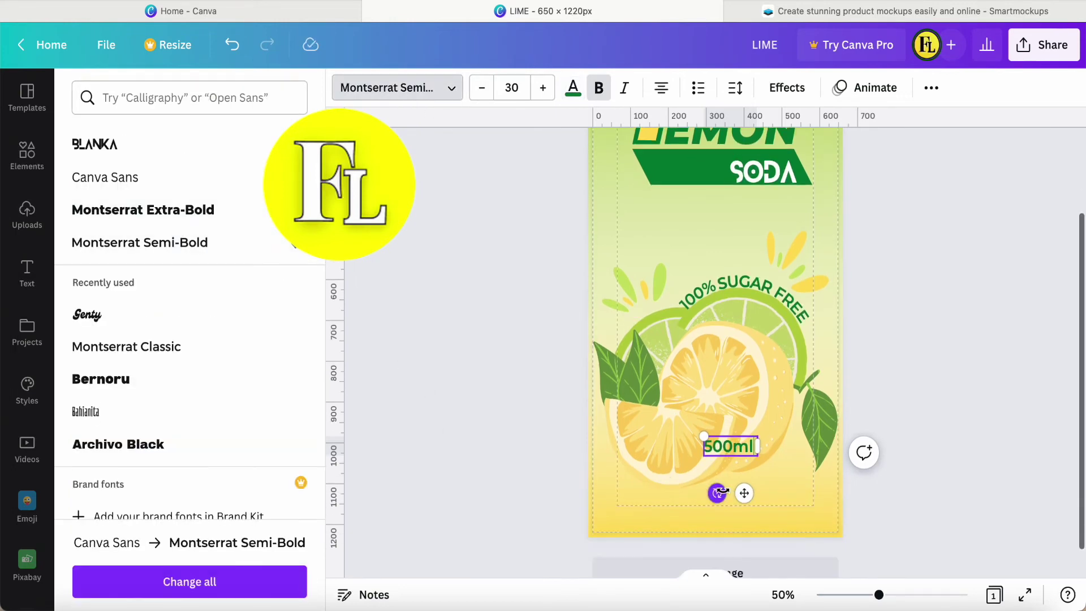
left_click_drag(744, 491, 778, 503)
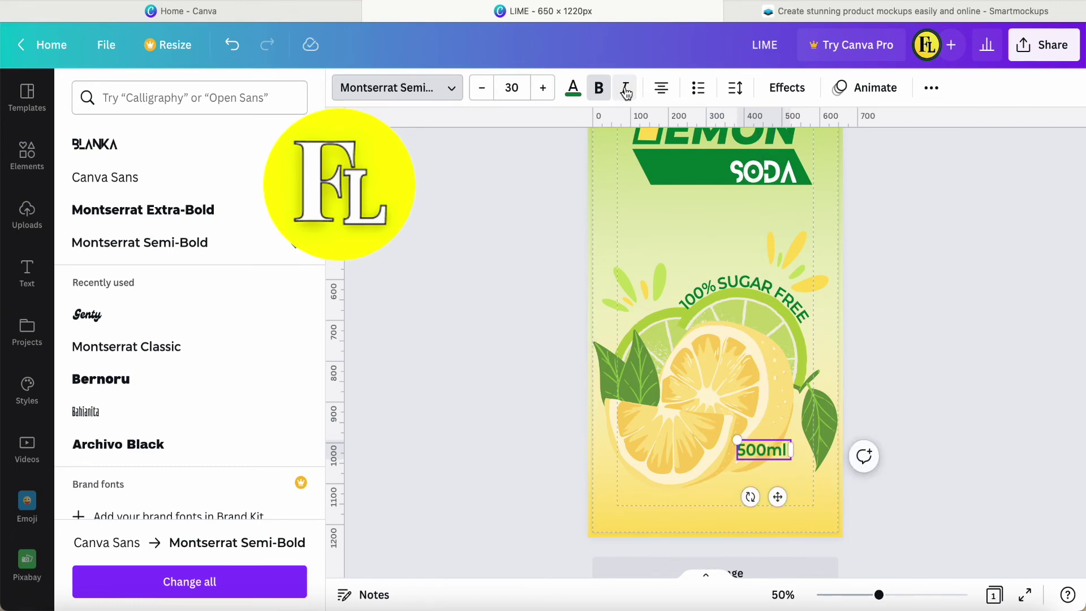
left_click(490, 386)
left_click(600, 447)
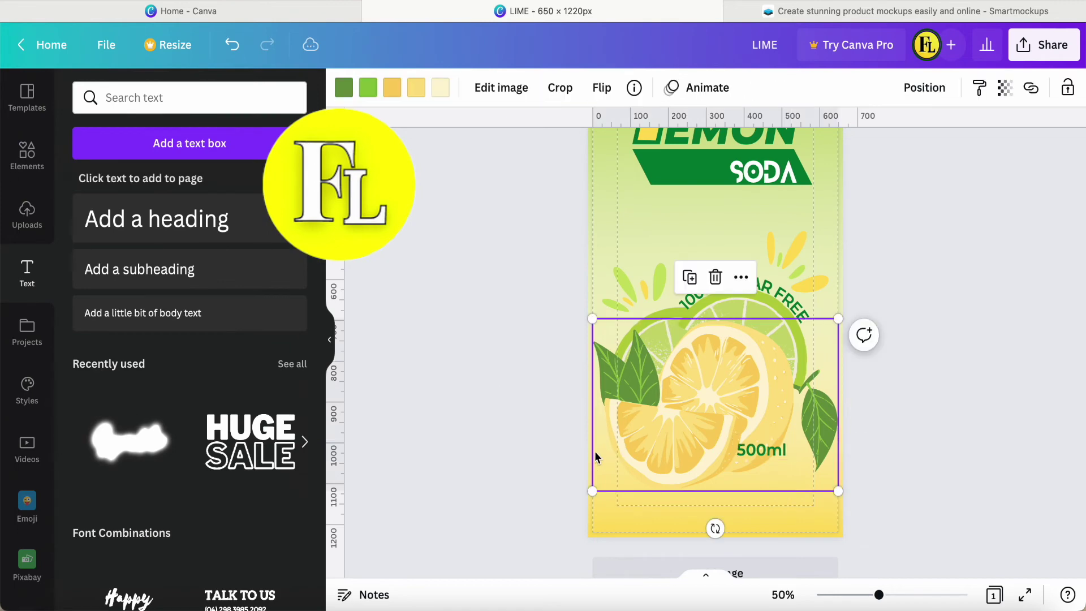
left_click(759, 449)
left_click(624, 88)
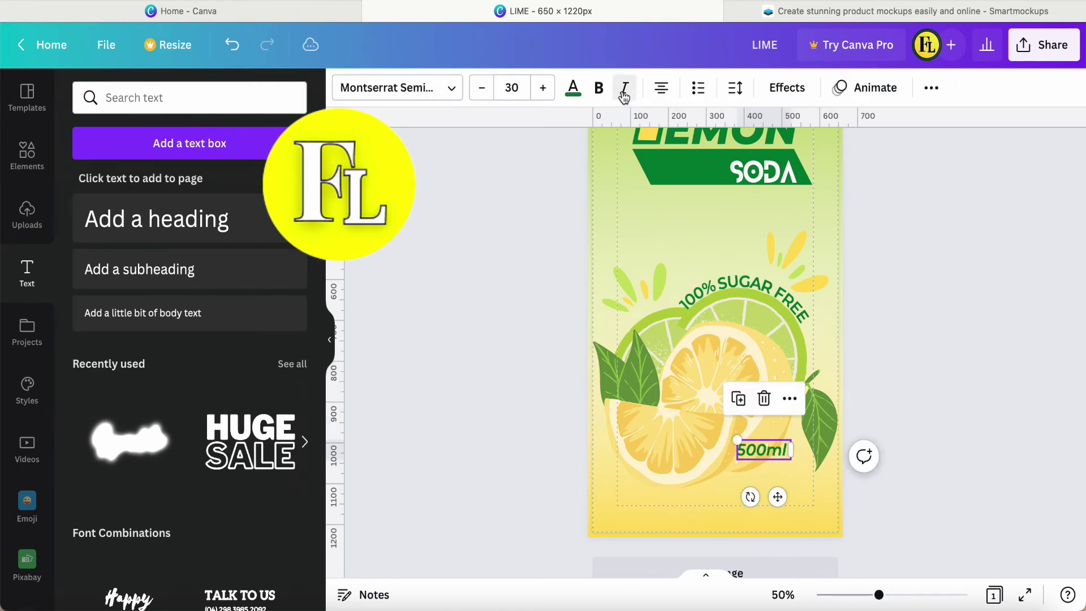
left_click(534, 334)
left_click(741, 449)
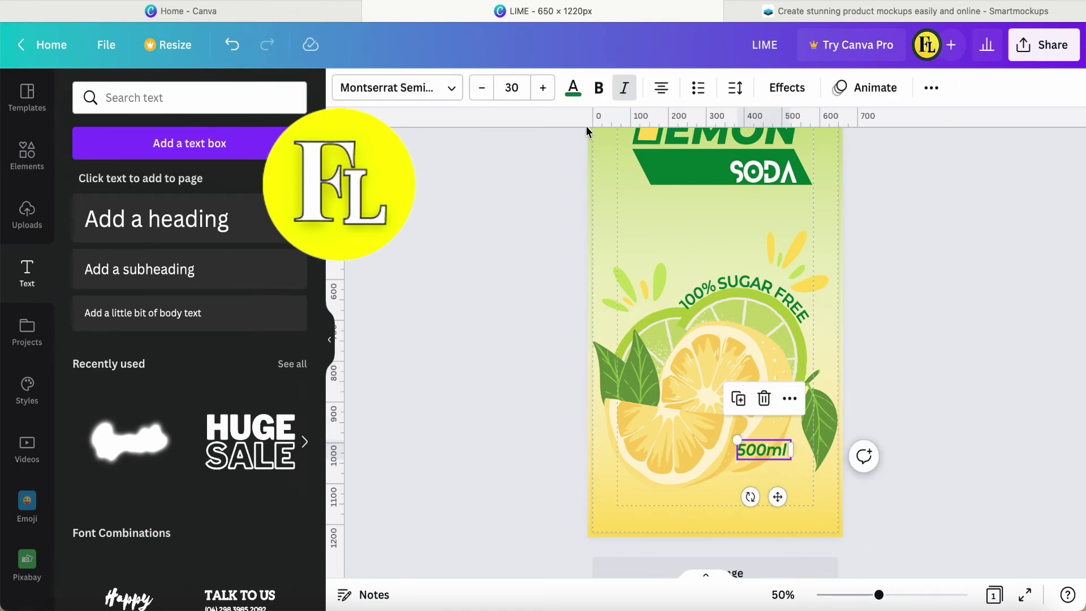
Duplicate the 500ml text and turn the copy into a large, non-bold lowercase 'e'
left_click(737, 399)
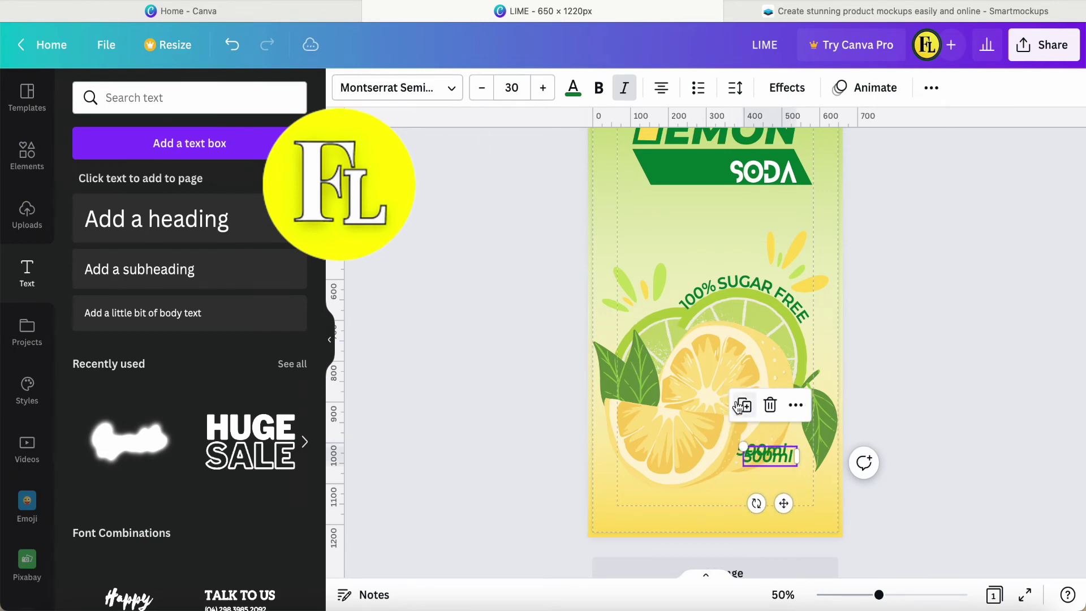
left_click_drag(783, 504, 784, 543)
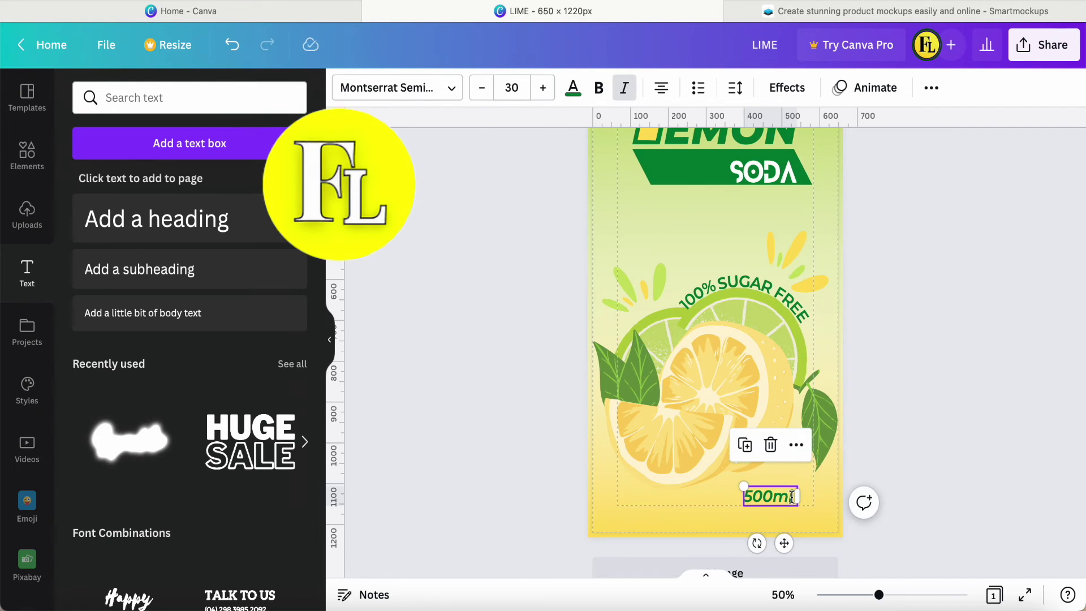
key("BackSpace")
key("BackSpace")
key("BackSpace")
key("BackSpace")
key("BackSpace")
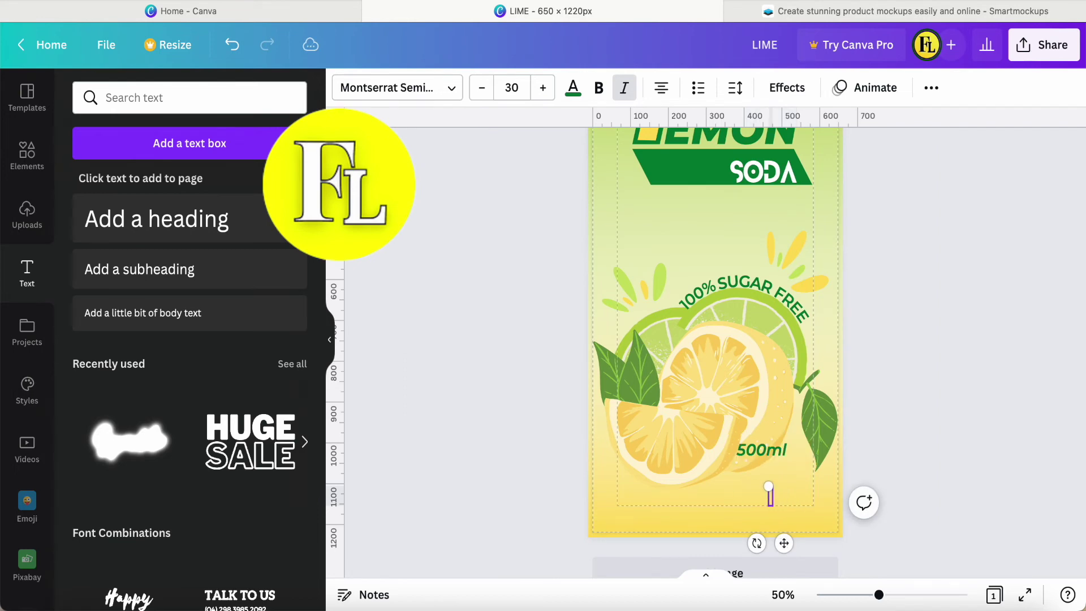
type("E")
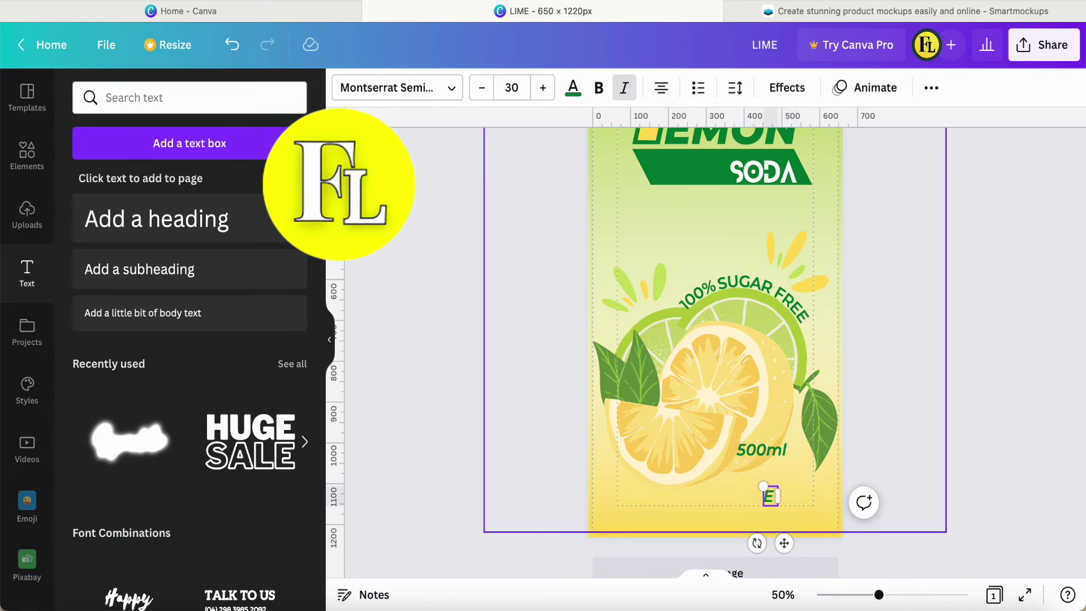
key("BackSpace")
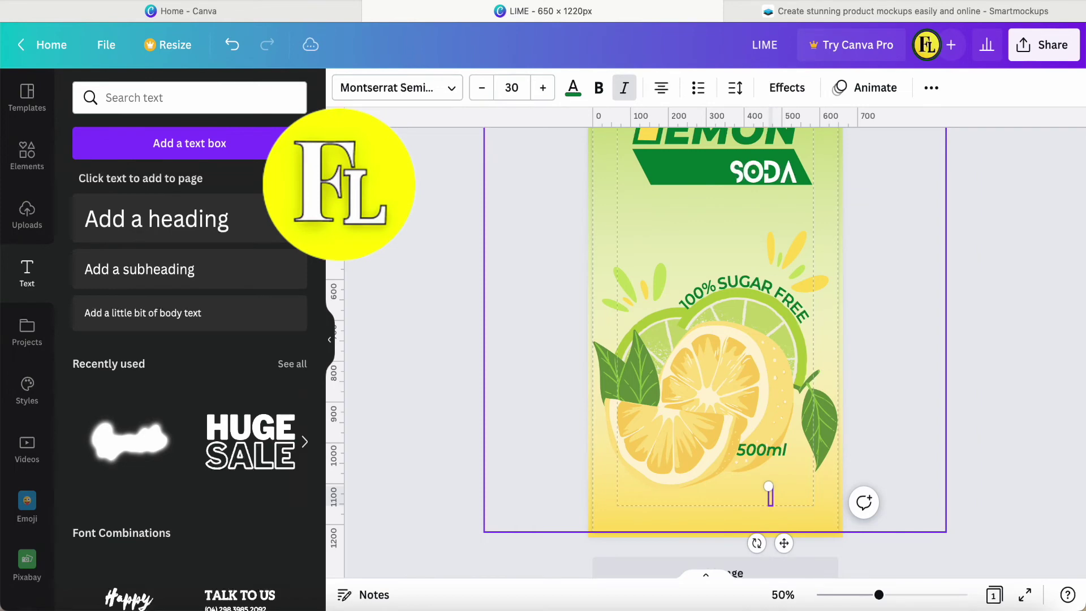
type("e")
left_click_drag(764, 488, 706, 460)
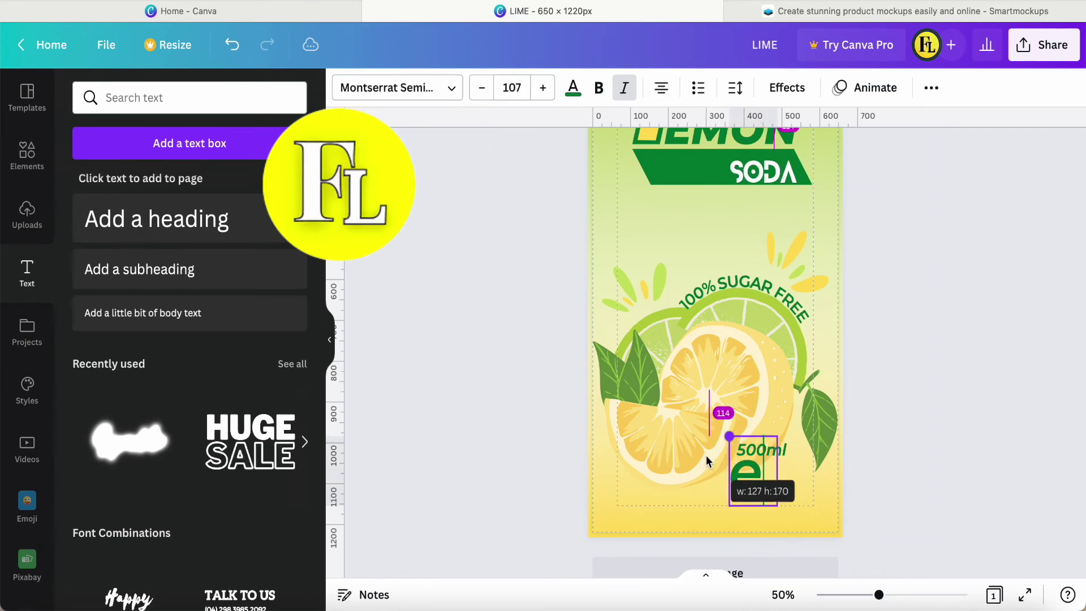
left_click(598, 87)
key("super+b")
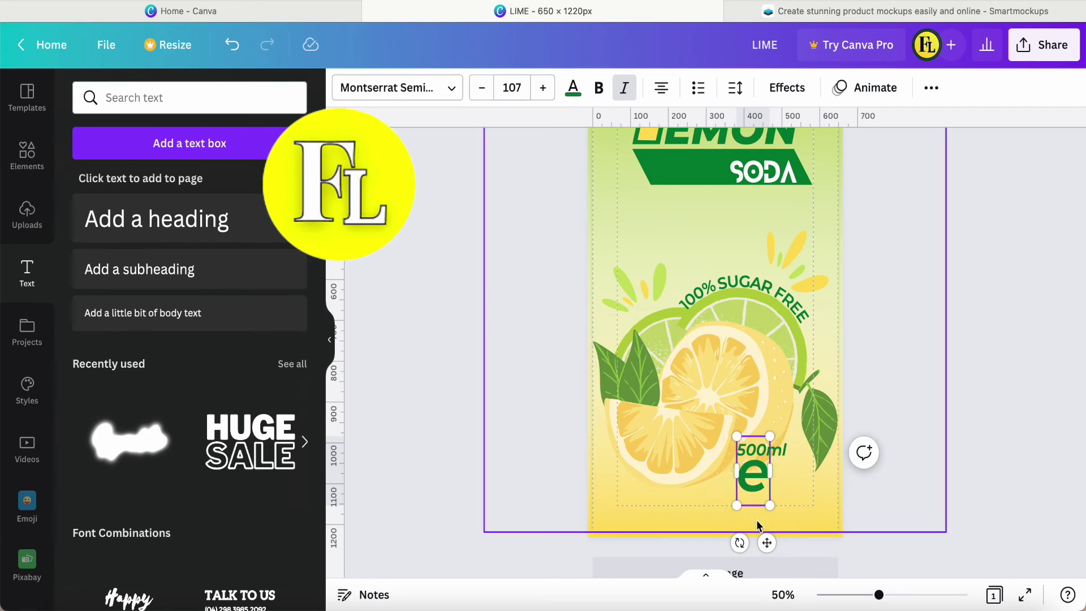
Position the 'e' right after 500ml, adjusting sizes so the two meet
left_click_drag(766, 542, 809, 513)
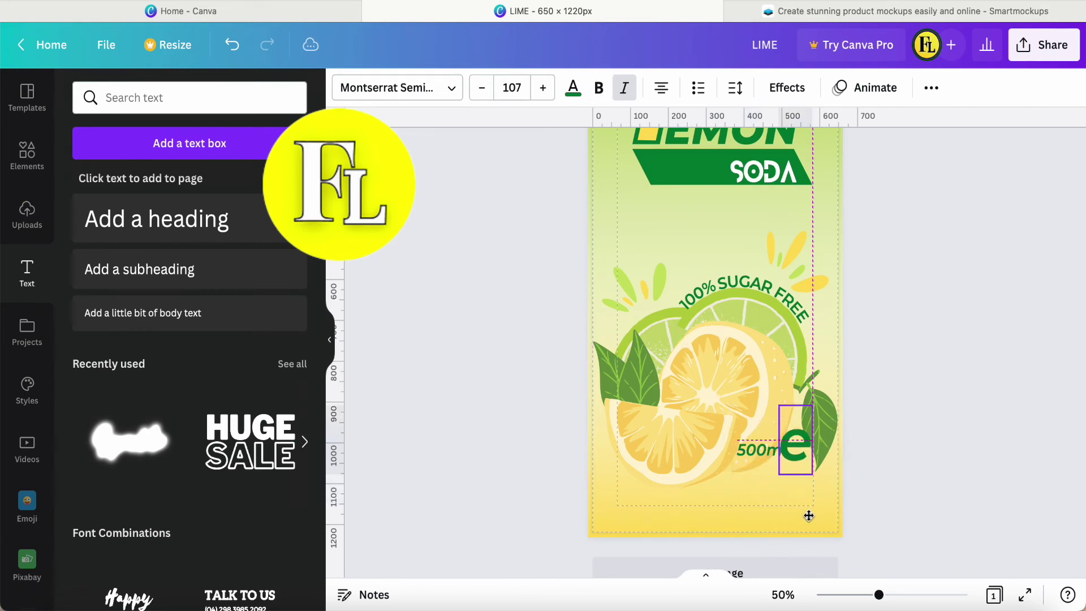
left_click_drag(813, 404, 791, 457)
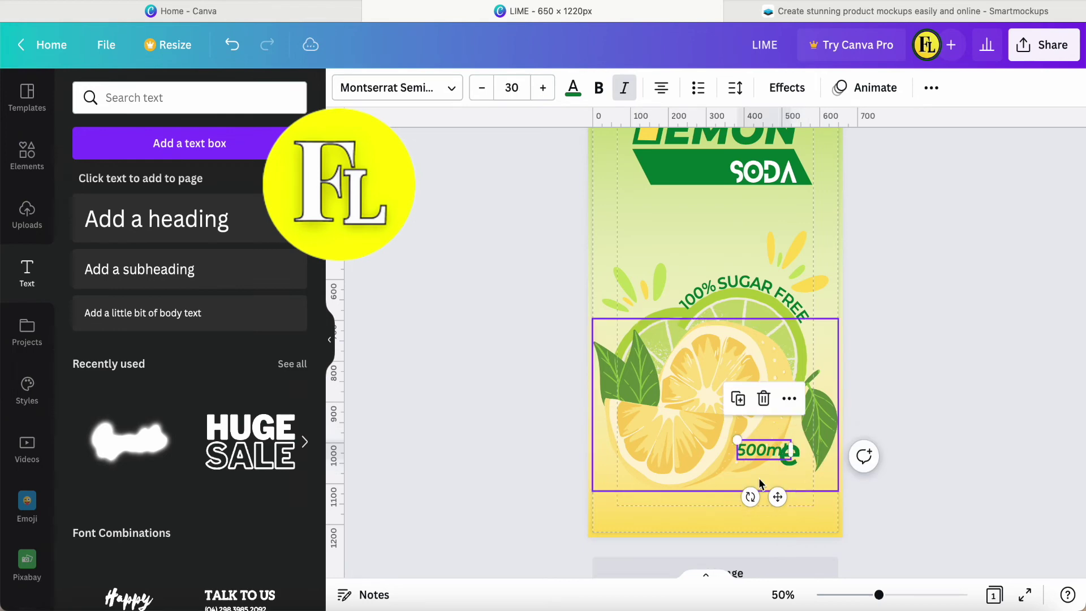
mouse_move(778, 496)
left_mouse_down()
mouse_move(762, 504)
mouse_move(771, 505)
left_mouse_up()
left_click_drag(797, 457, 809, 457)
left_click(754, 457)
left_click_drag(770, 504, 766, 507)
left_click(843, 424)
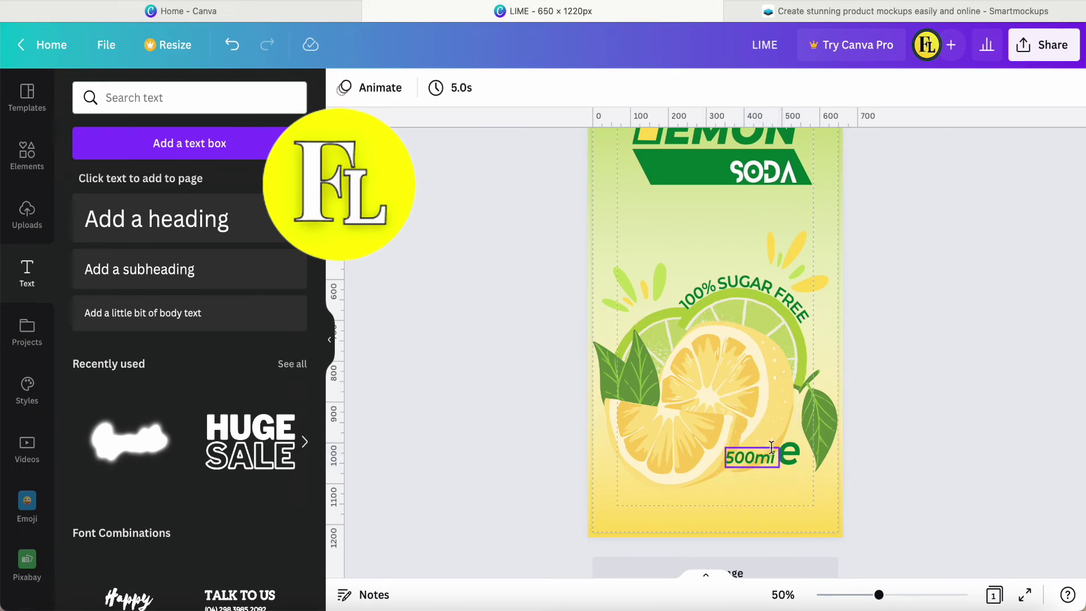
Return to the Canva design and download it as a PNG through Share > Download
scroll(949, 390, "up", 2)
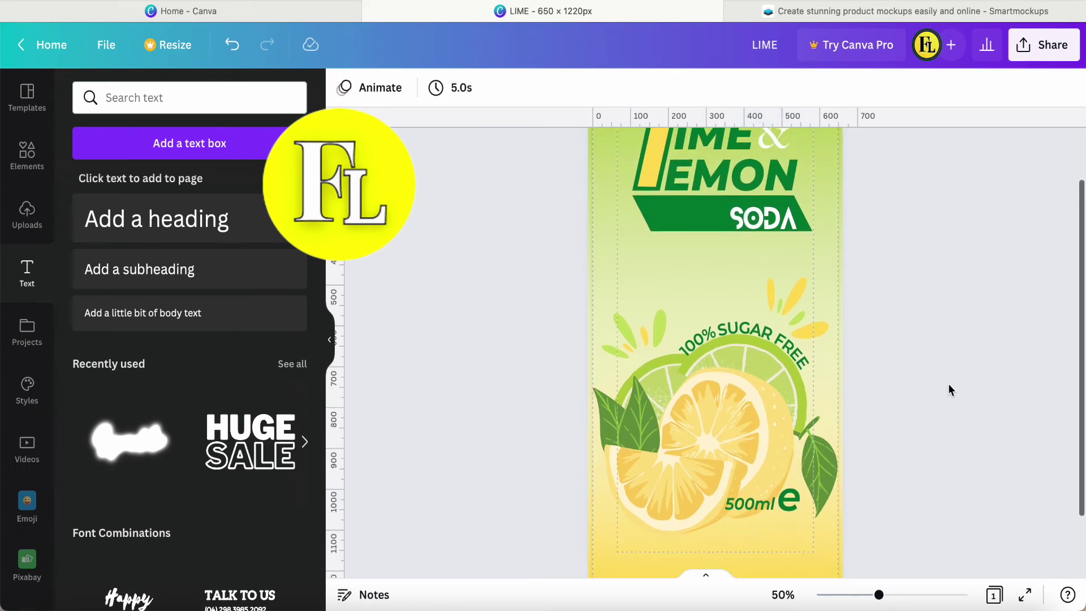
left_click(921, 12)
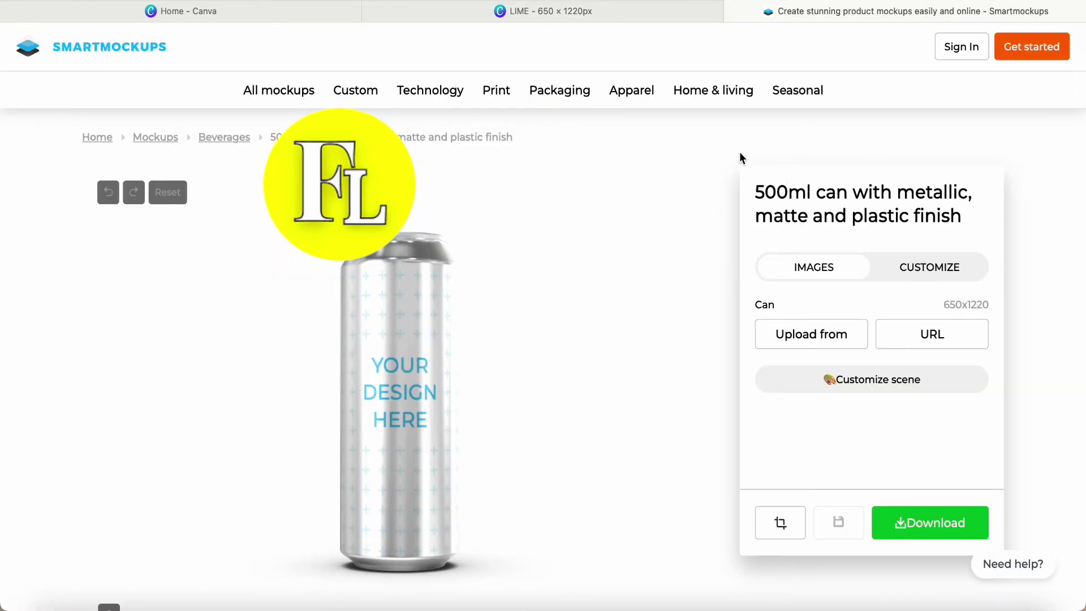
left_click(531, 11)
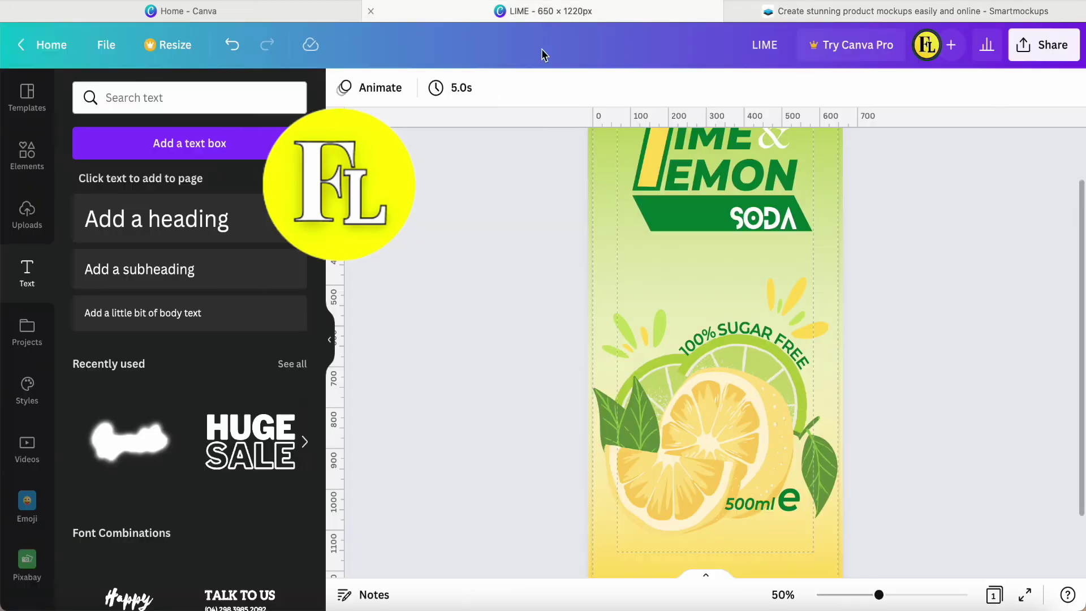
left_click(1016, 47)
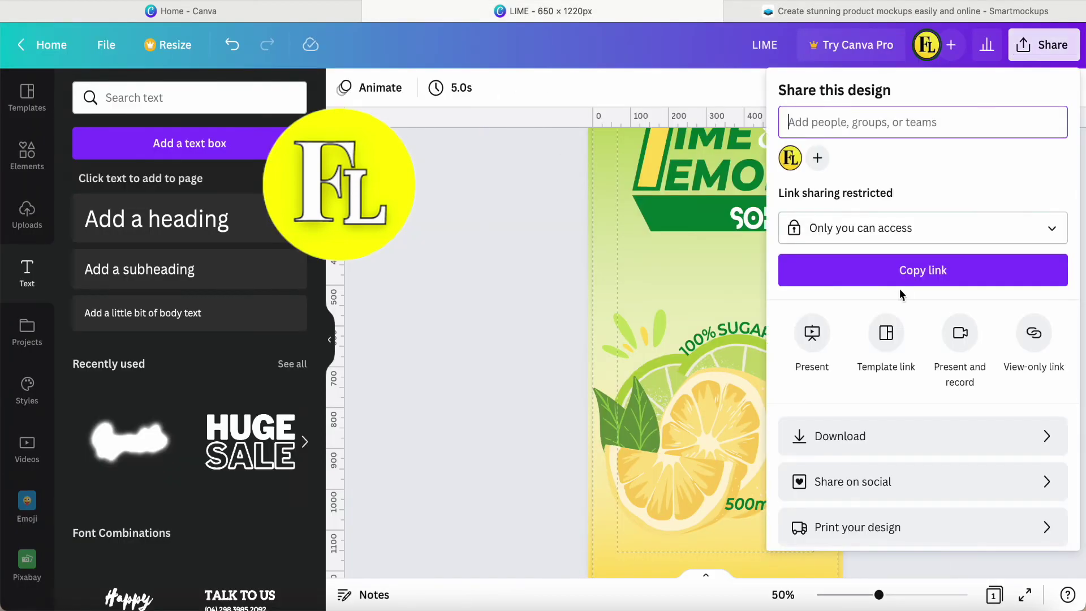
left_click(899, 441)
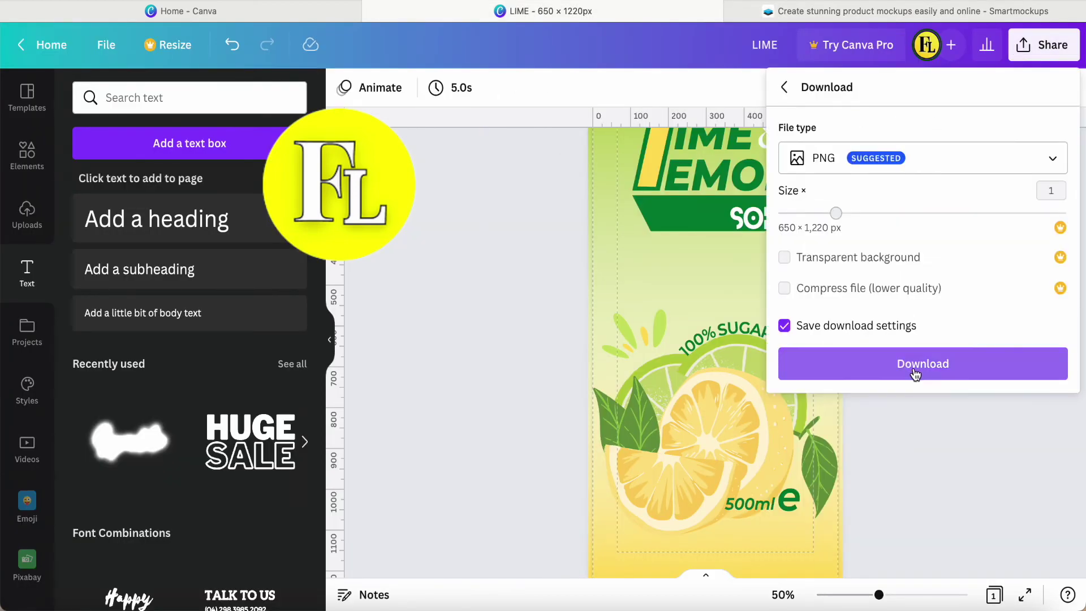
left_click(916, 366)
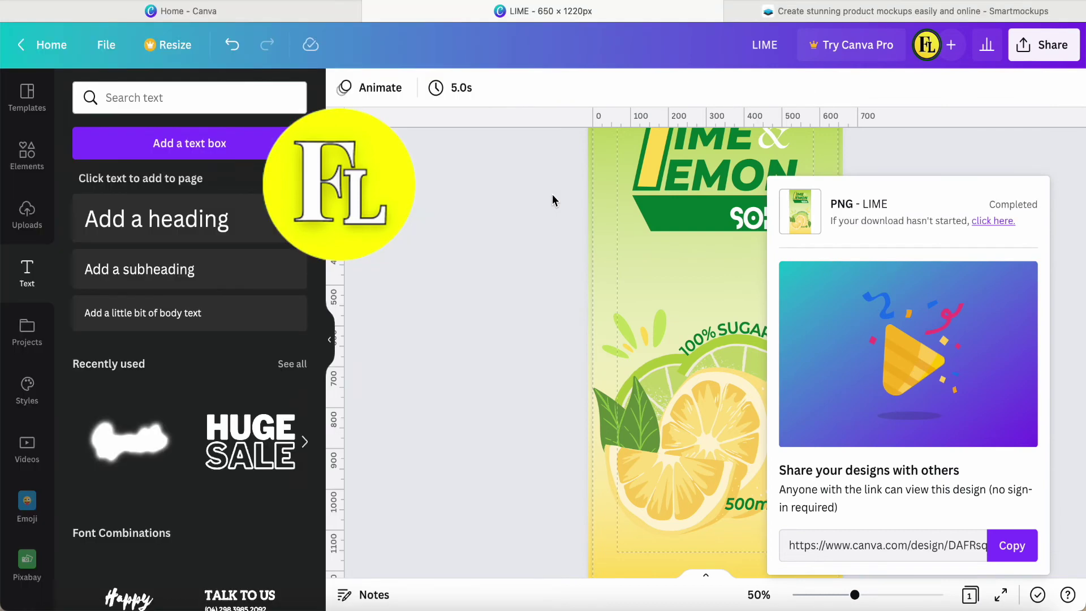
left_click(553, 199)
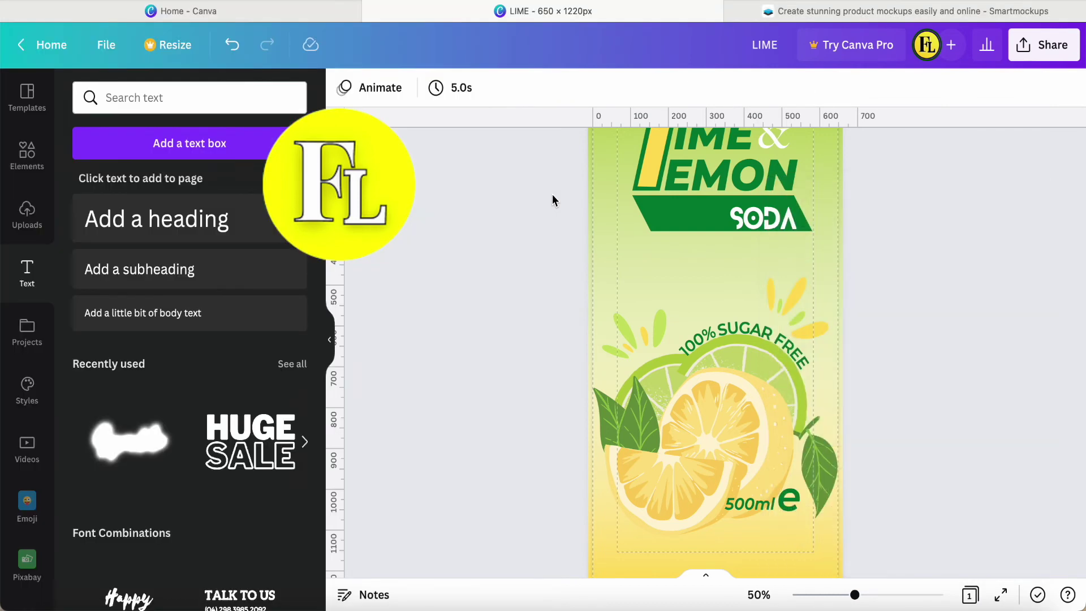
Upload LIME.png from Downloads as the 500ml can's label and open its crop editor
left_click(910, 11)
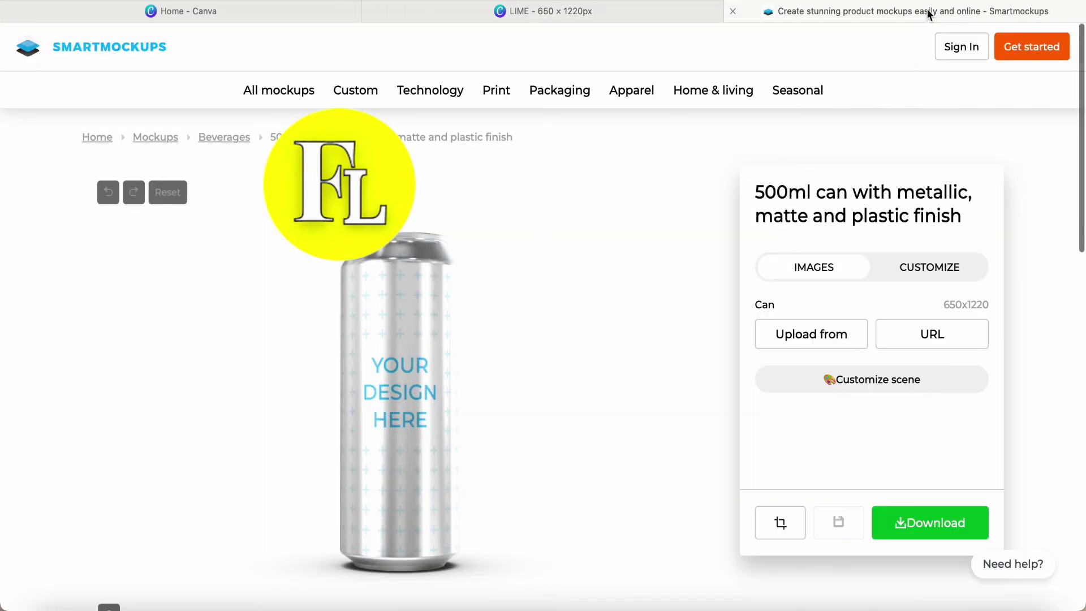
left_click(798, 336)
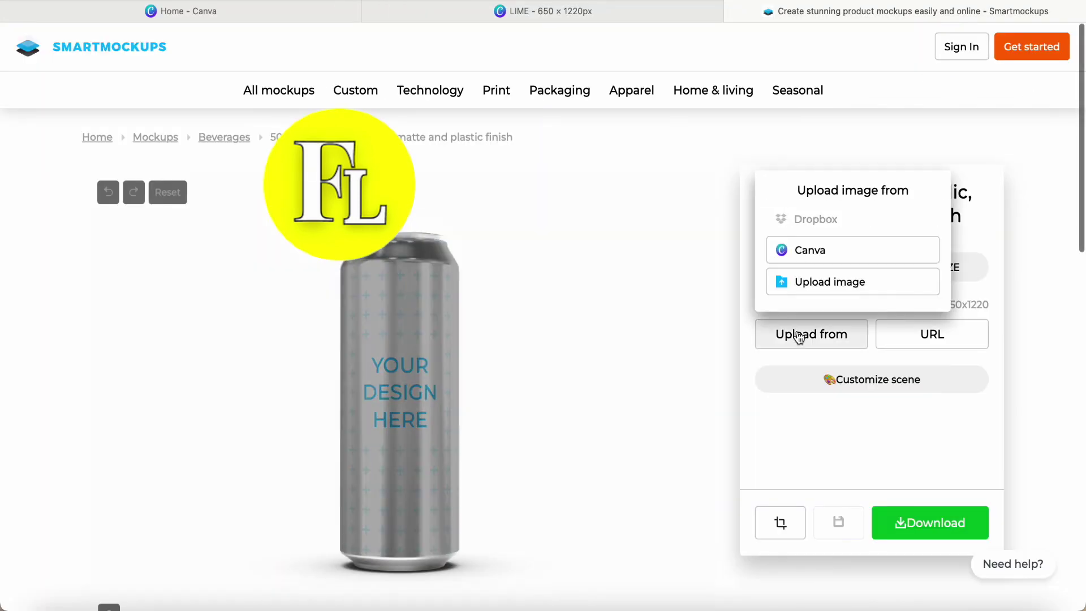
left_click(829, 281)
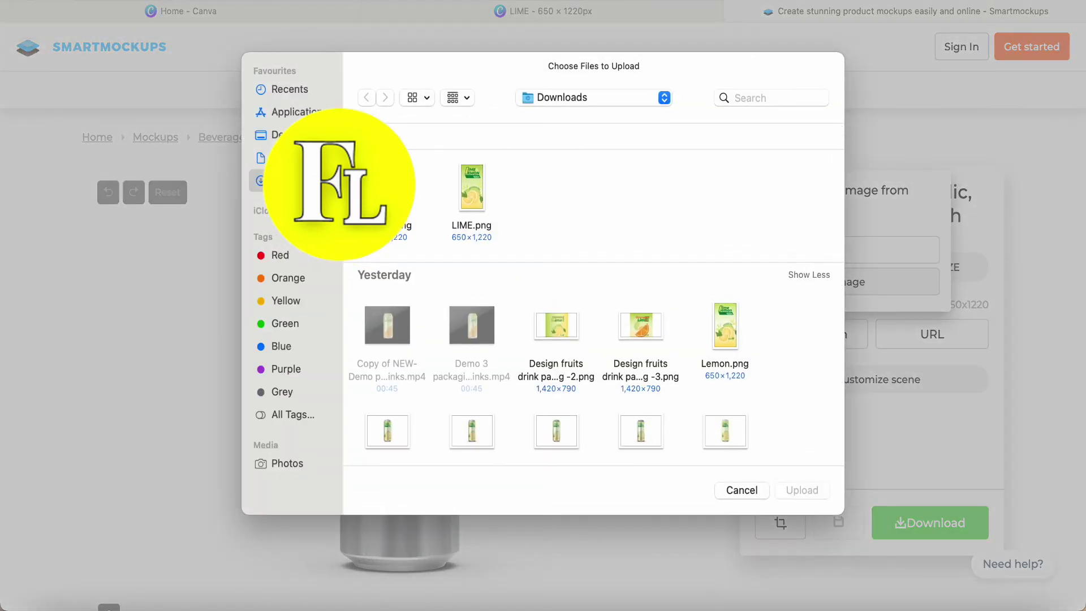
left_click(415, 223)
left_click(801, 490)
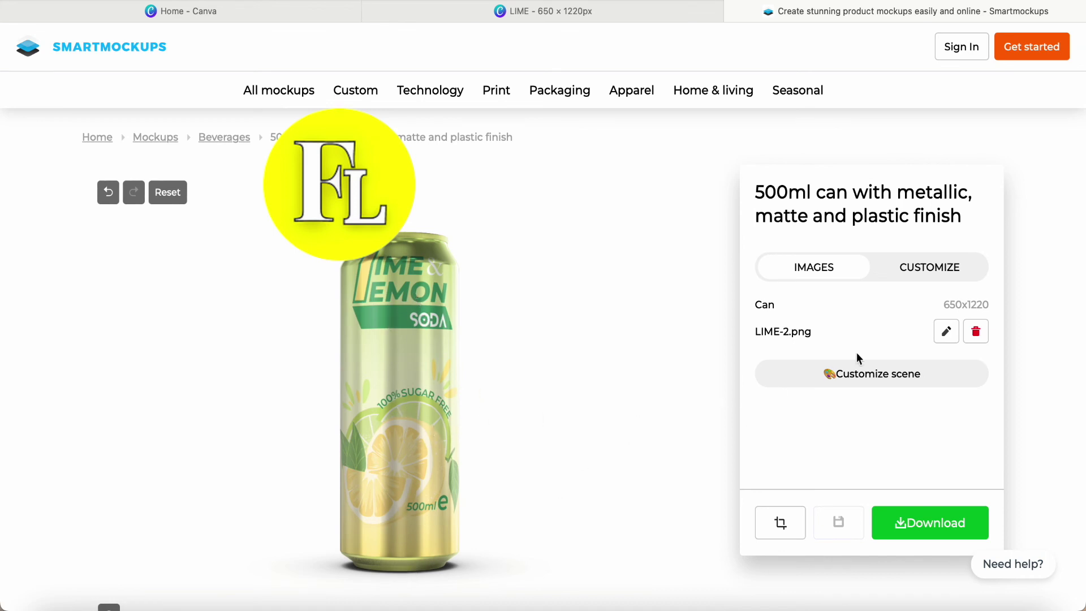
left_click(946, 332)
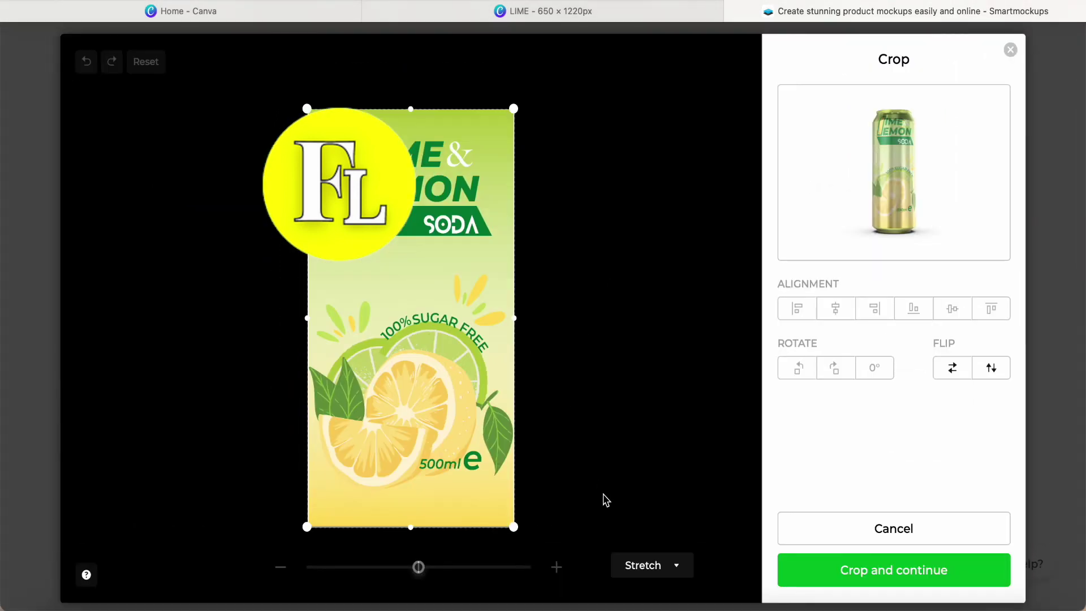
Size the label to Fit, drag it down and sideways to fill the frame, and apply the crop
left_click(662, 570)
left_click(648, 513)
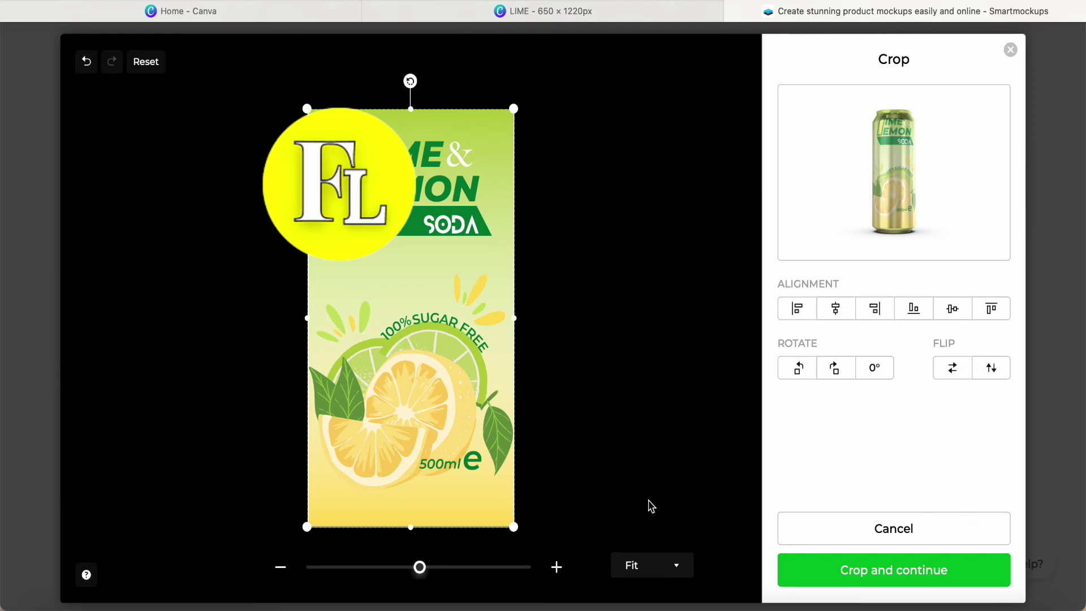
left_click_drag(409, 381, 408, 407)
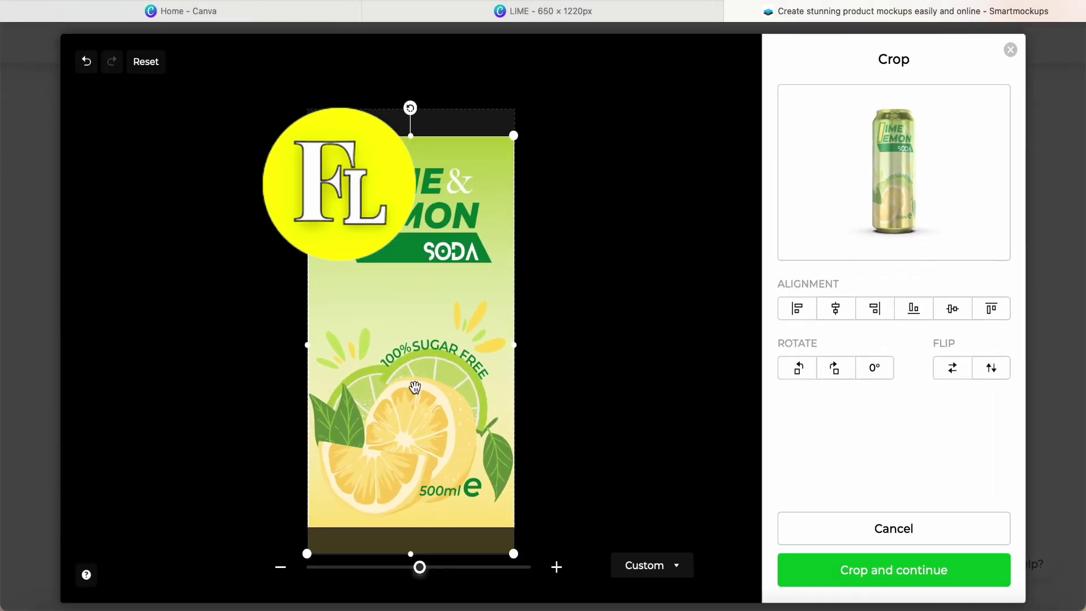
left_click_drag(415, 387, 403, 387)
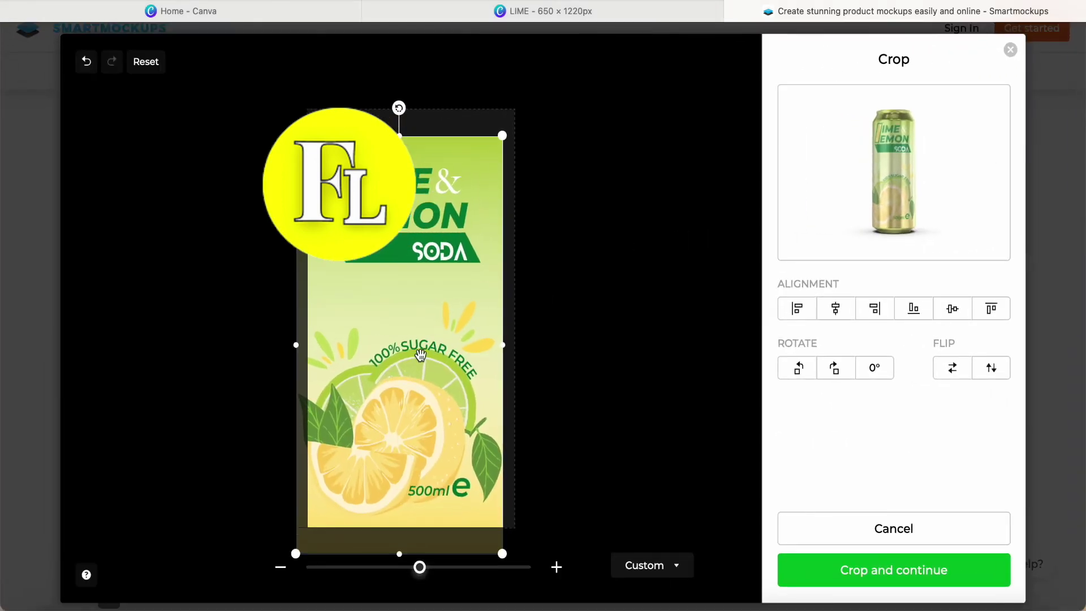
left_click_drag(97, 446, 117, 445)
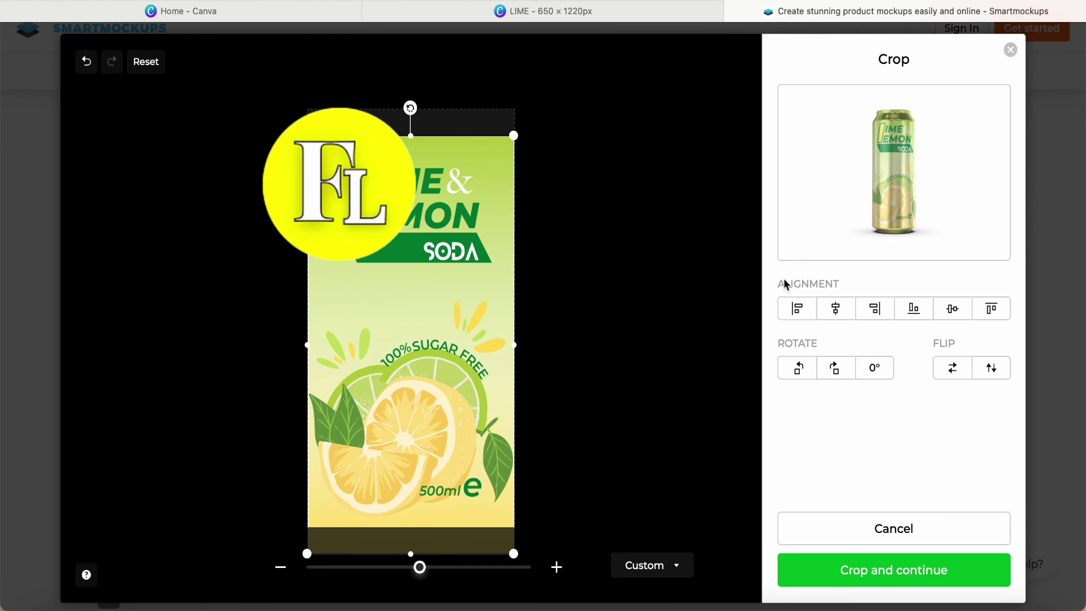
left_click(888, 573)
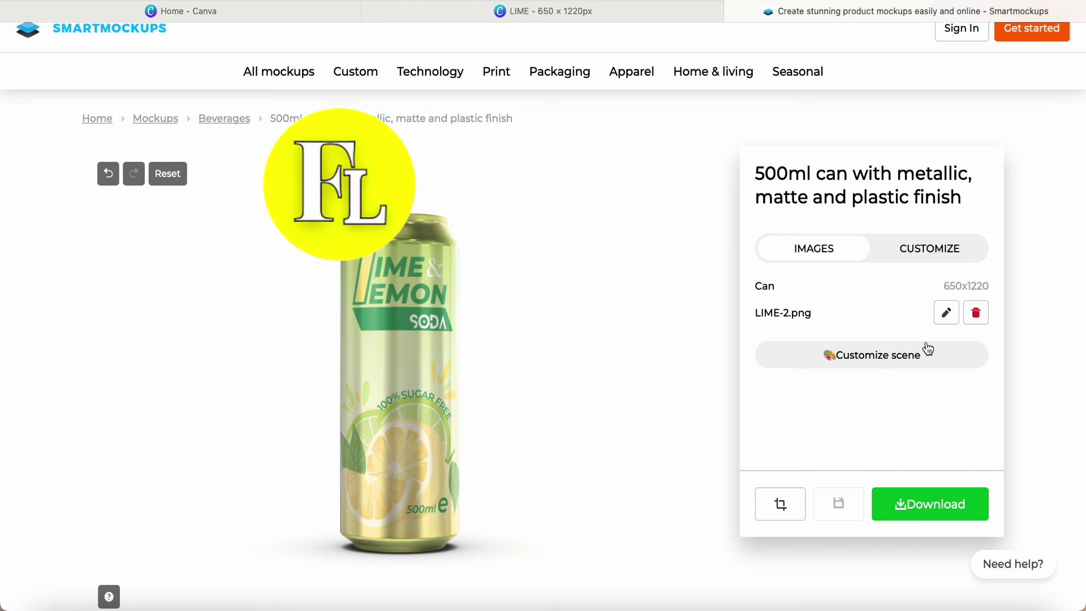
Try the second colour scheme, preview the can enlarged, then settle on the third, plastic-like scheme
left_click(927, 251)
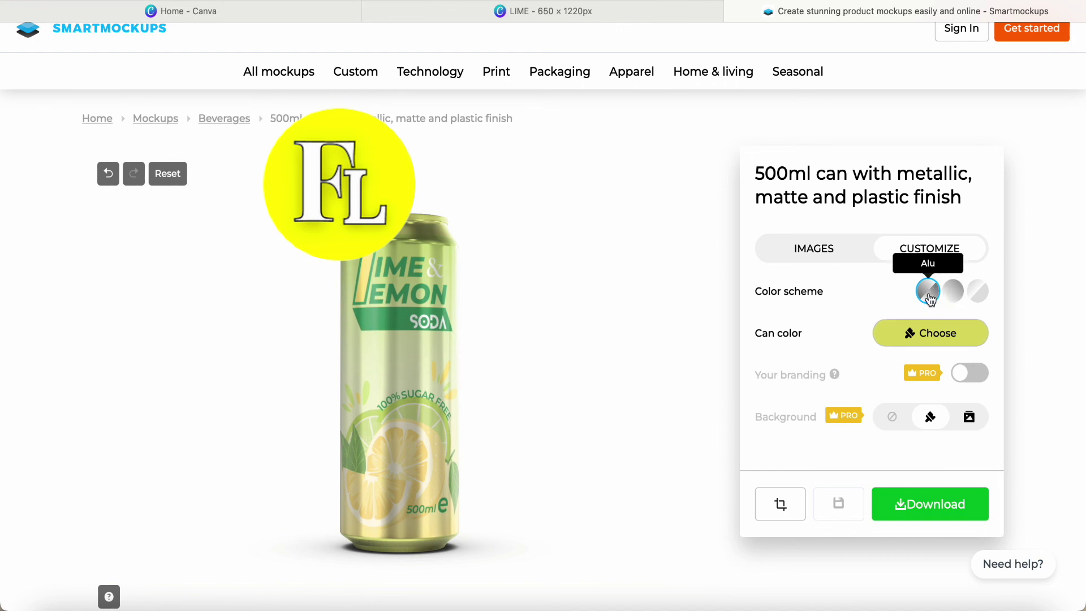
left_click(952, 294)
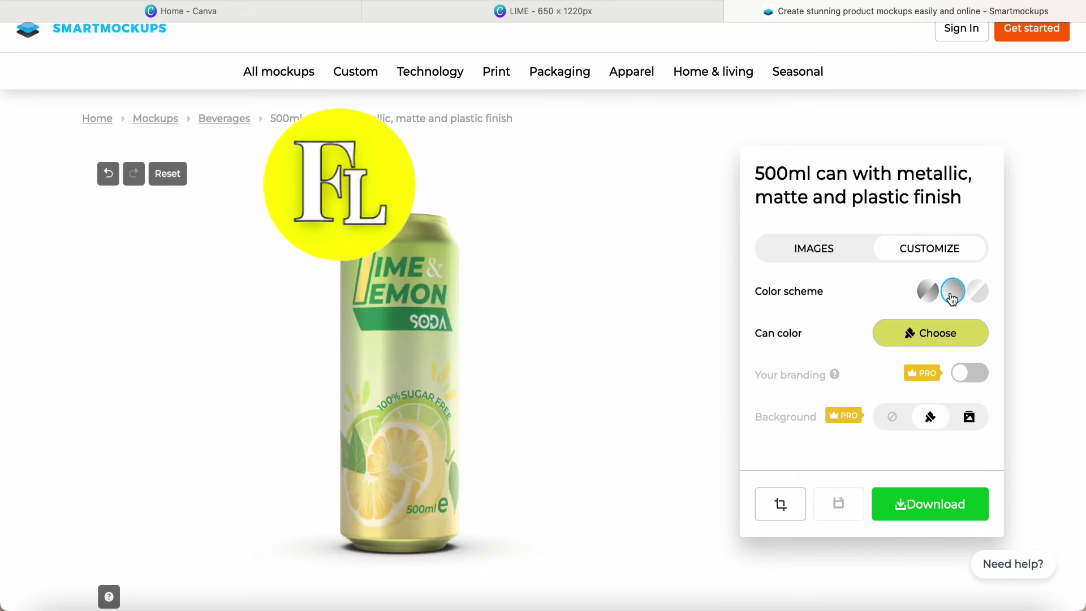
left_click(419, 274)
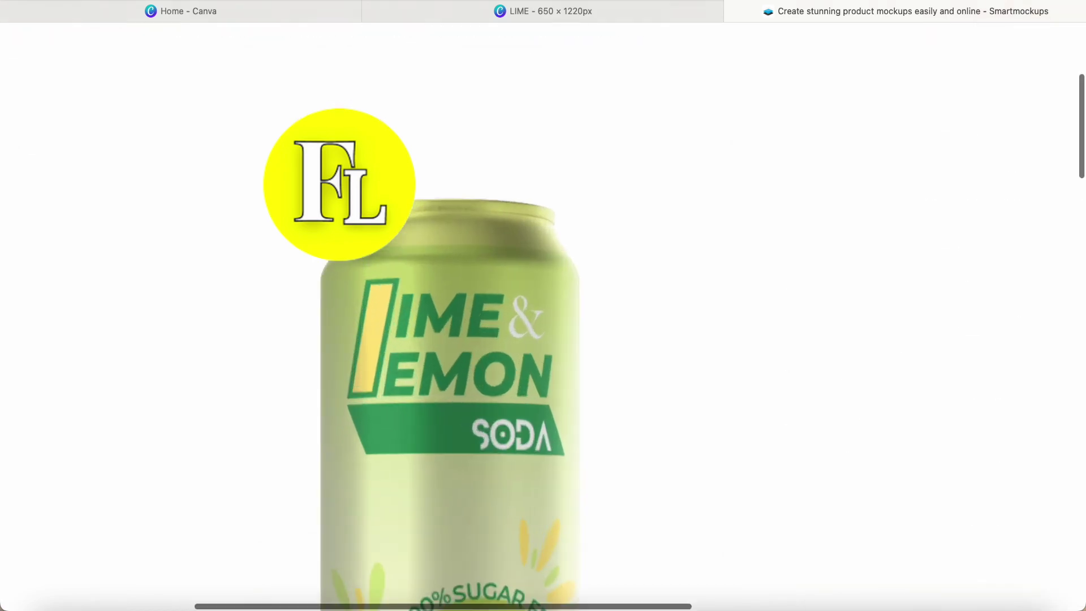
left_click(430, 254)
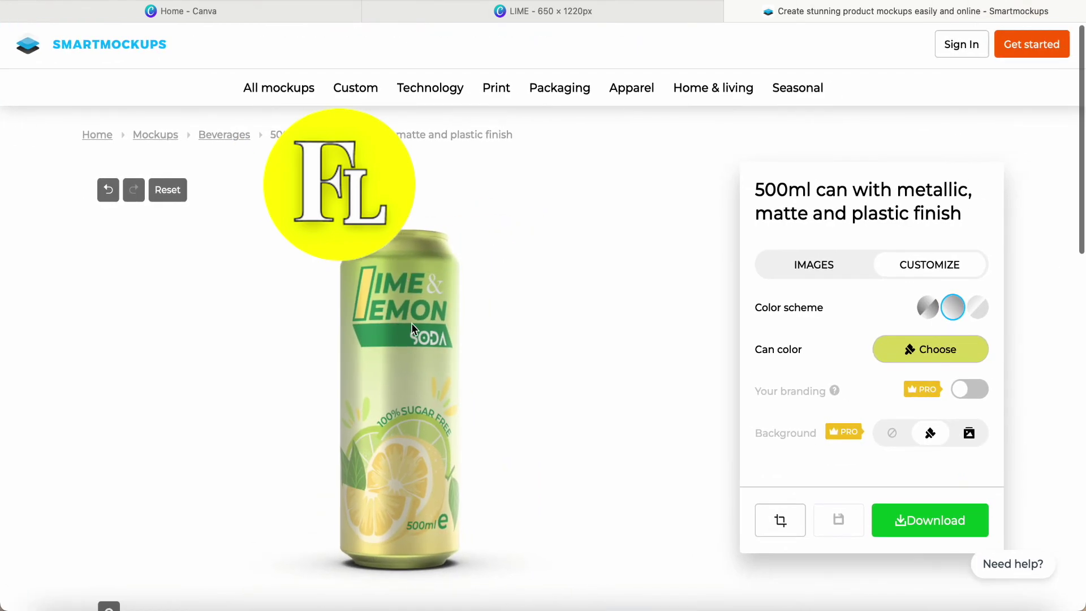
left_click(977, 311)
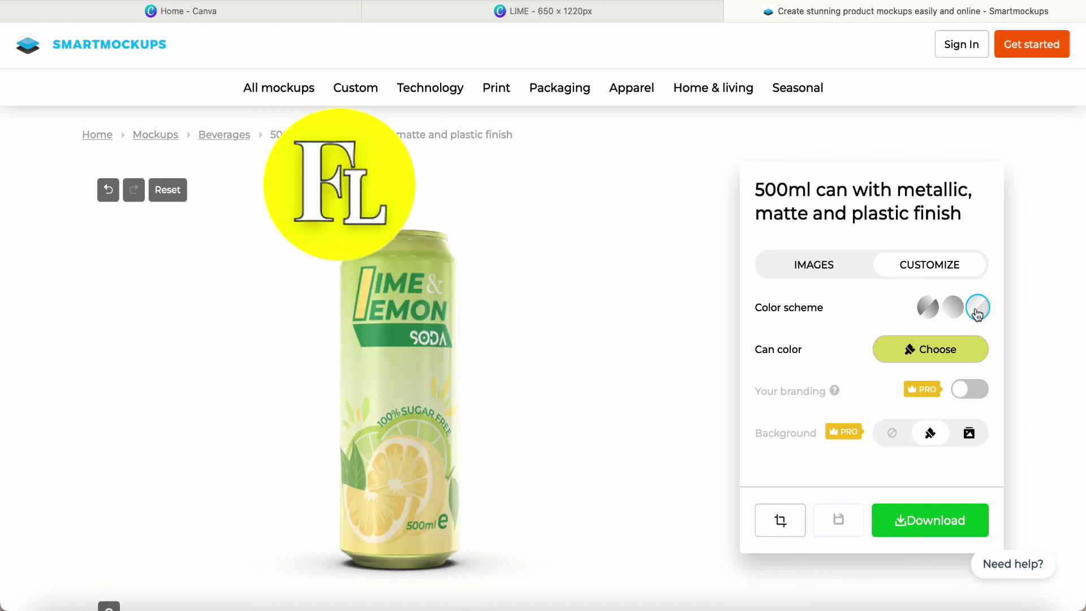
left_click(836, 269)
Drag the label slightly lower in the crop editor and re-apply the crop
left_click(943, 326)
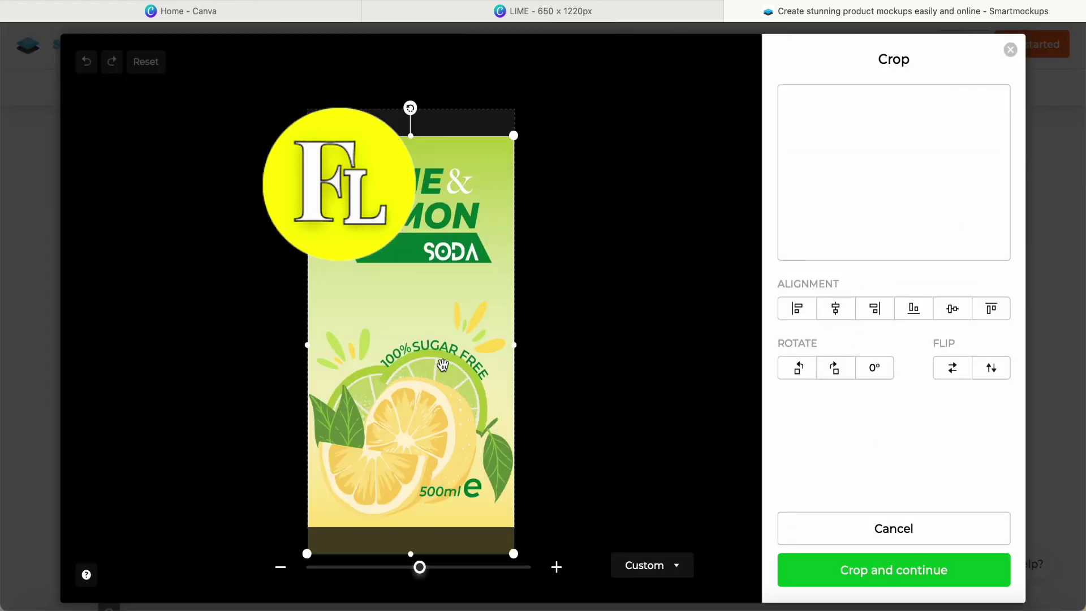
left_click_drag(428, 367, 428, 375)
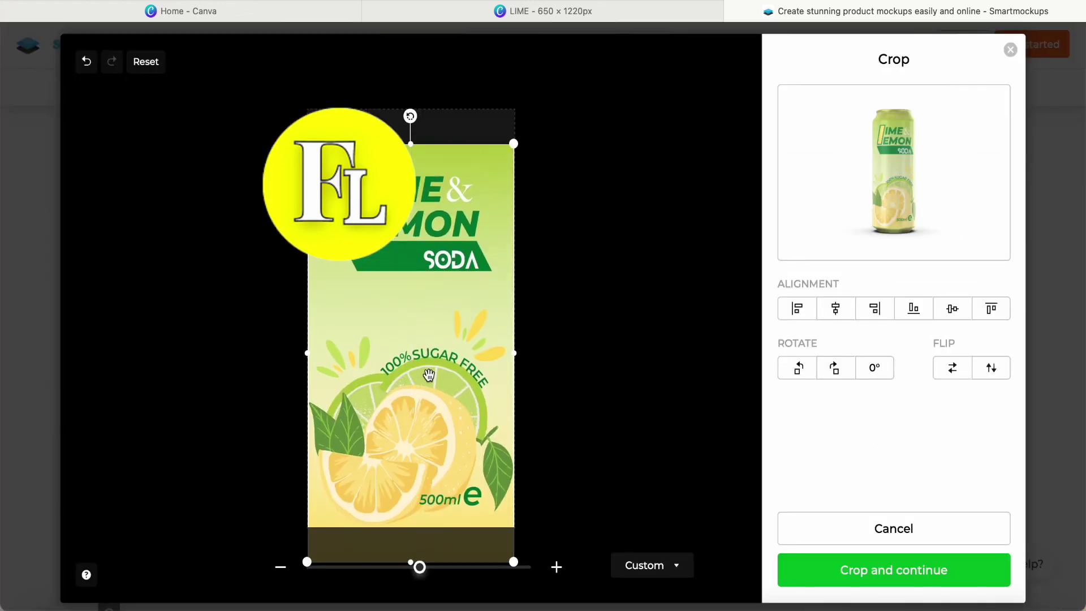
left_click(888, 578)
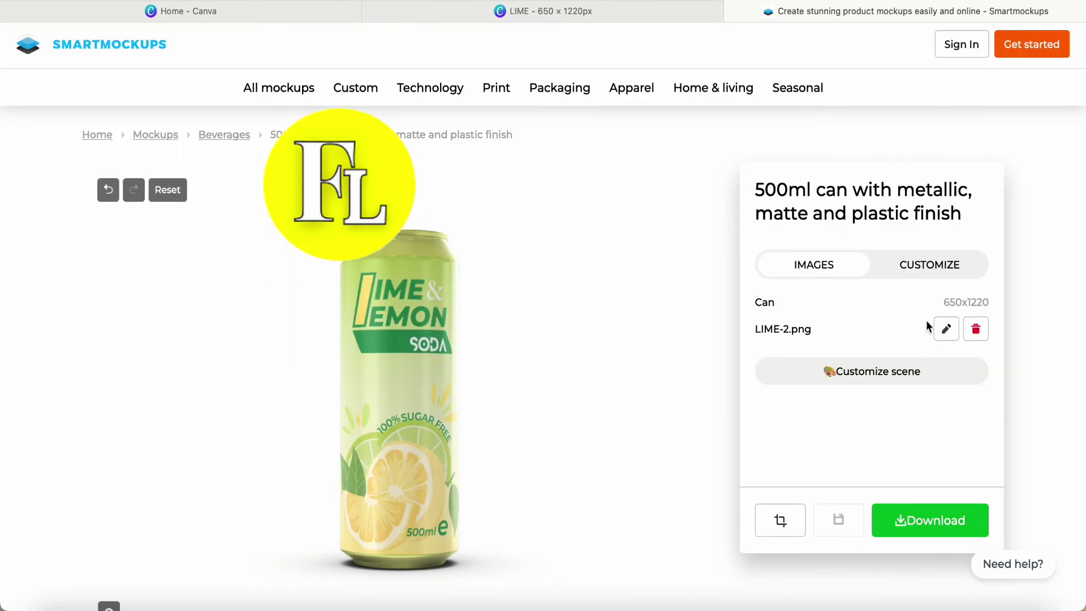
left_click(933, 266)
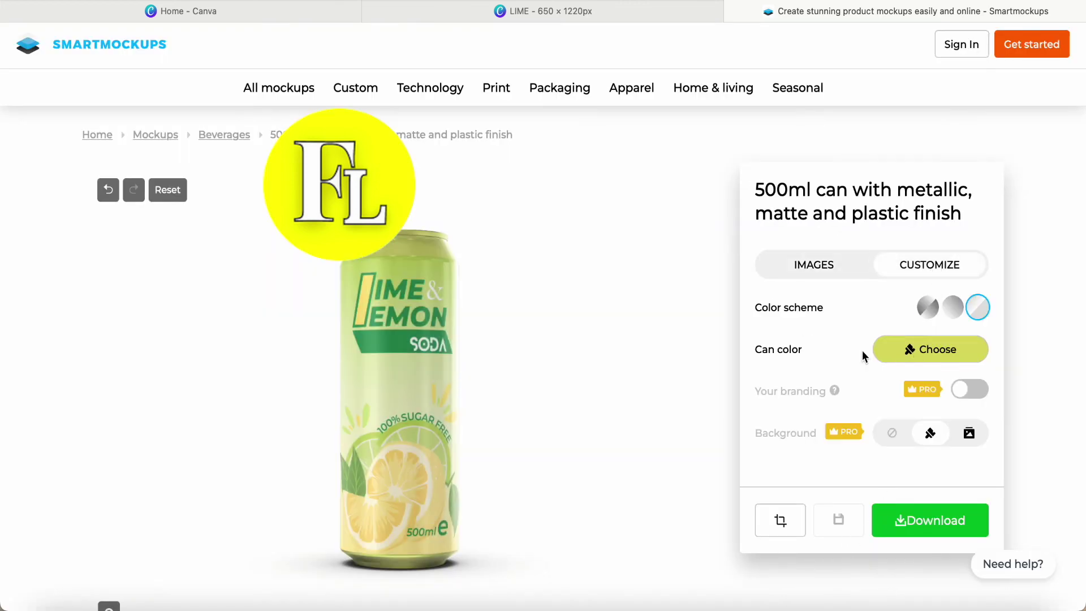
Try white, black and yellow can colours, pick cream from the label palette, then choose Alu scheme
left_click(939, 353)
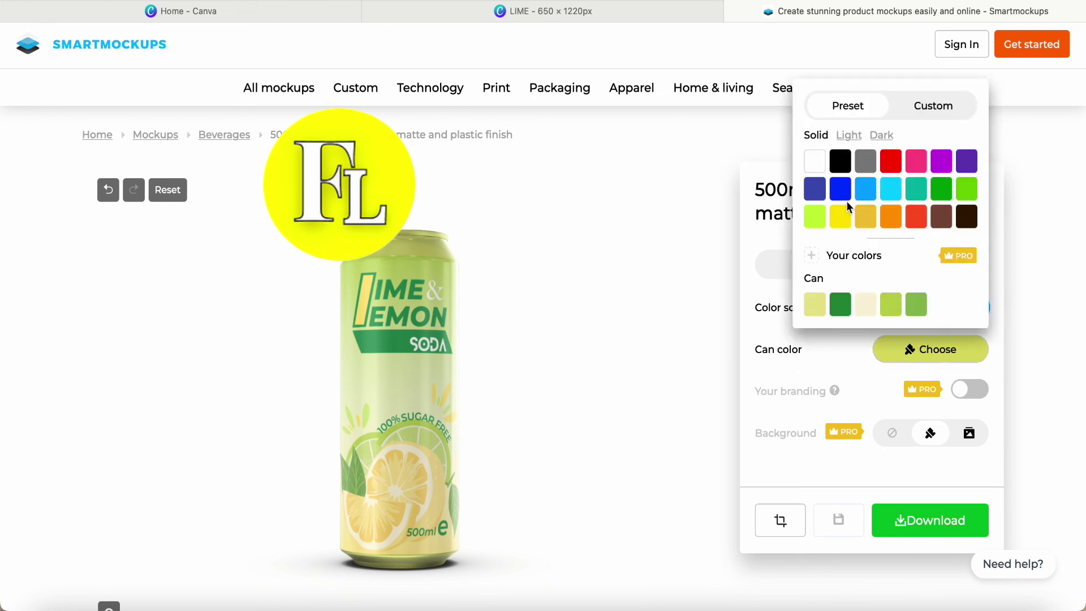
left_click(814, 169)
left_click(840, 169)
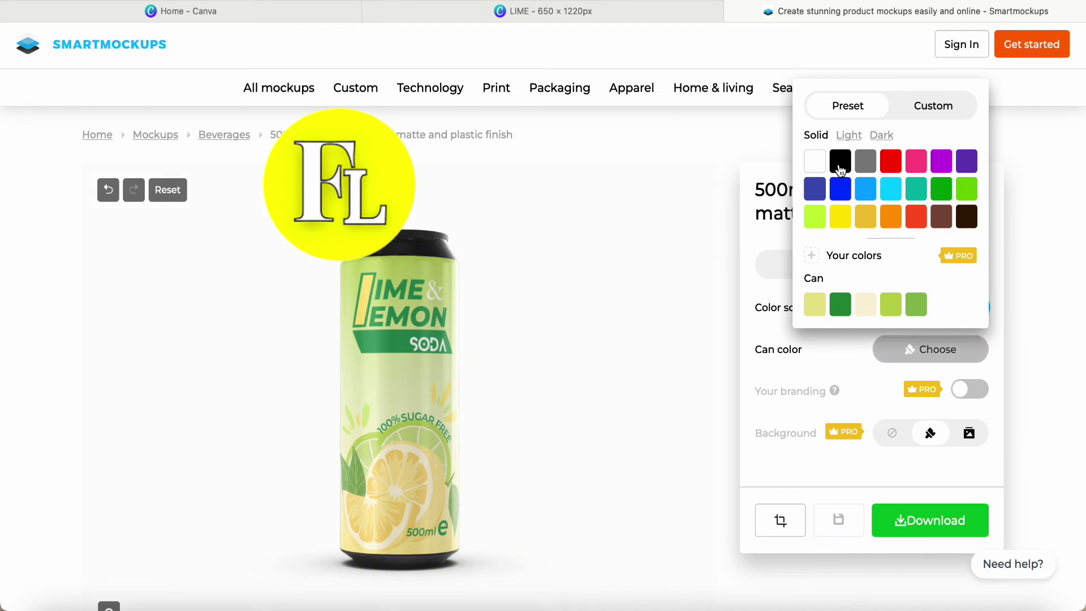
left_click(840, 224)
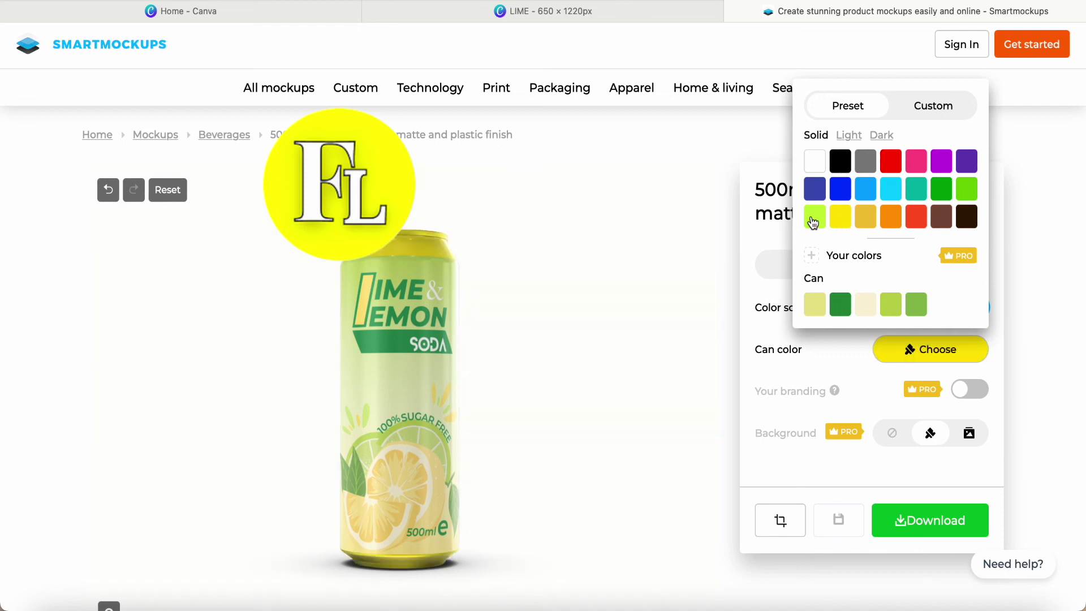
left_click(816, 311)
left_click(864, 308)
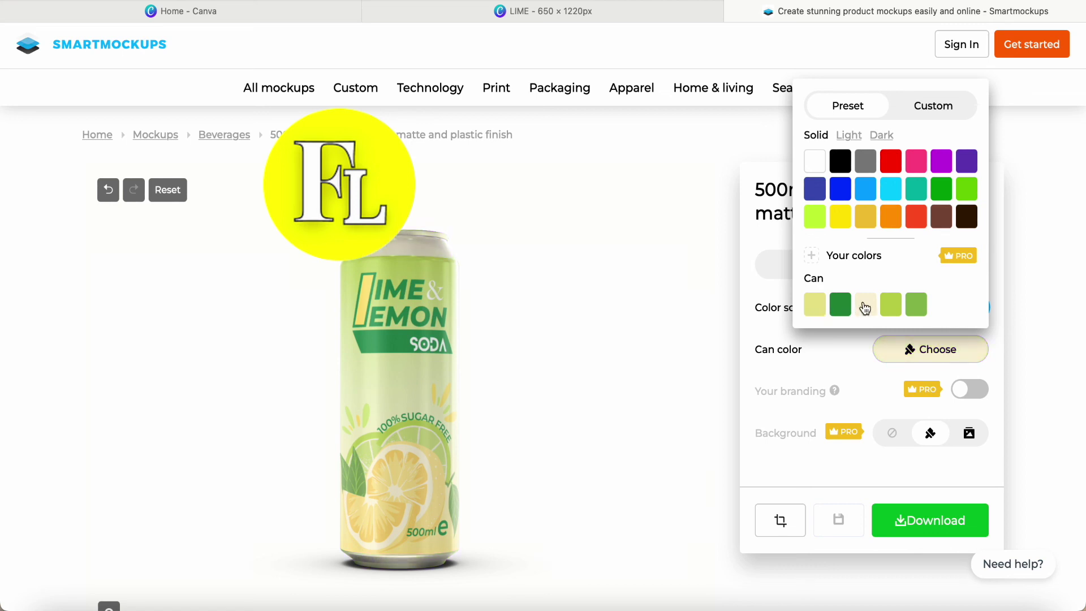
left_click(629, 336)
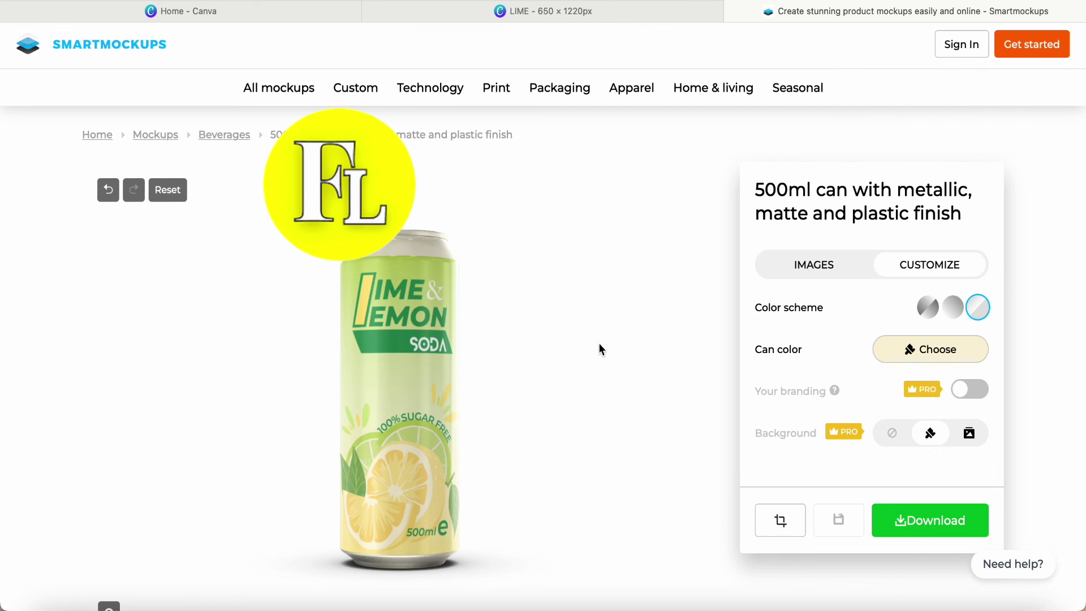
left_click(925, 298)
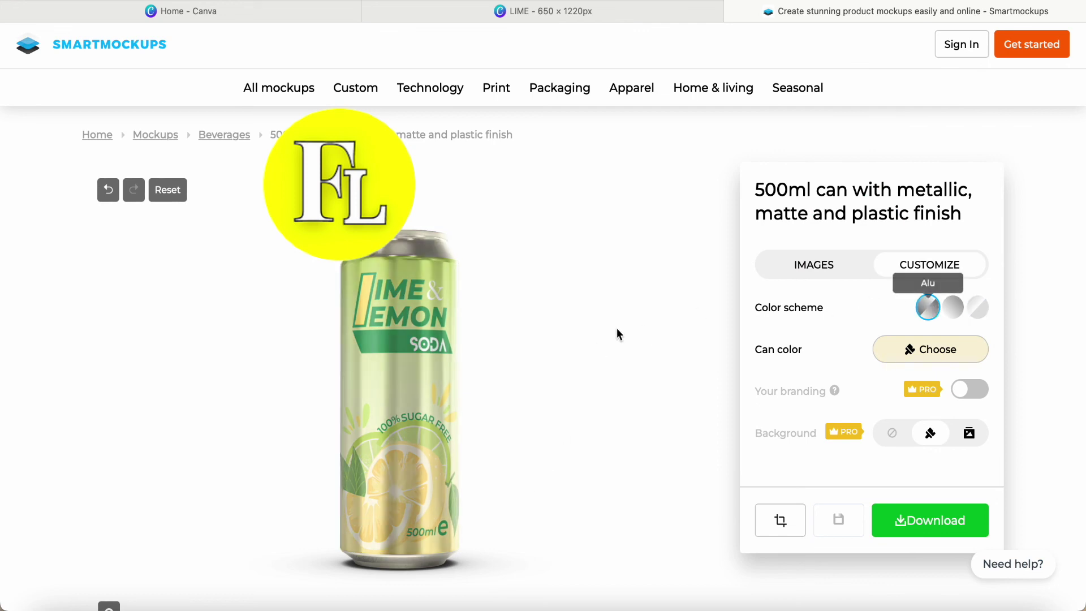
Download the can mockup at Medium quality, 1280x896
left_click(933, 525)
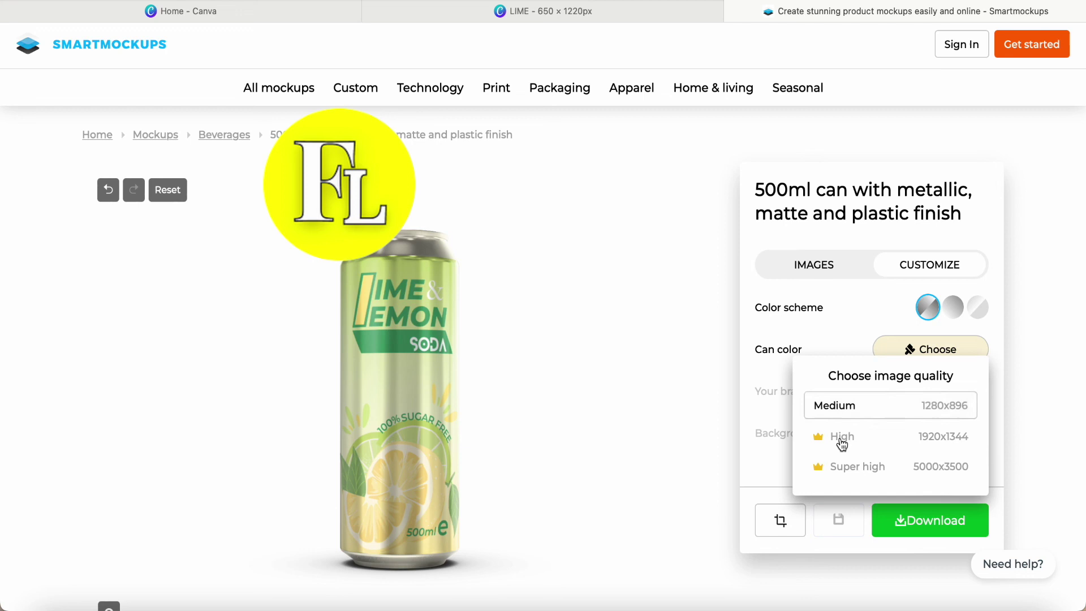
left_click(863, 408)
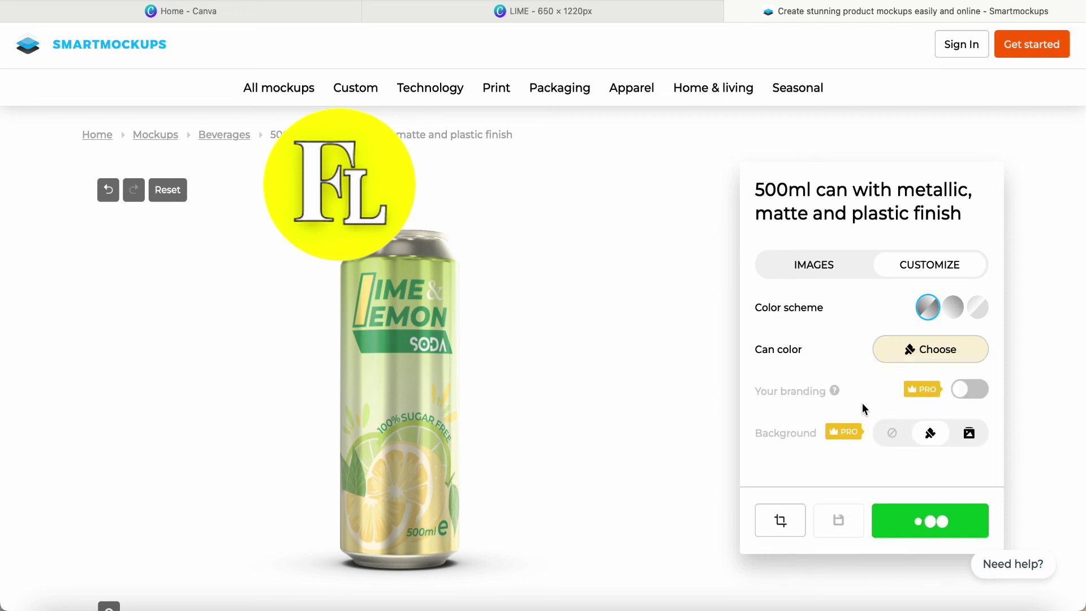